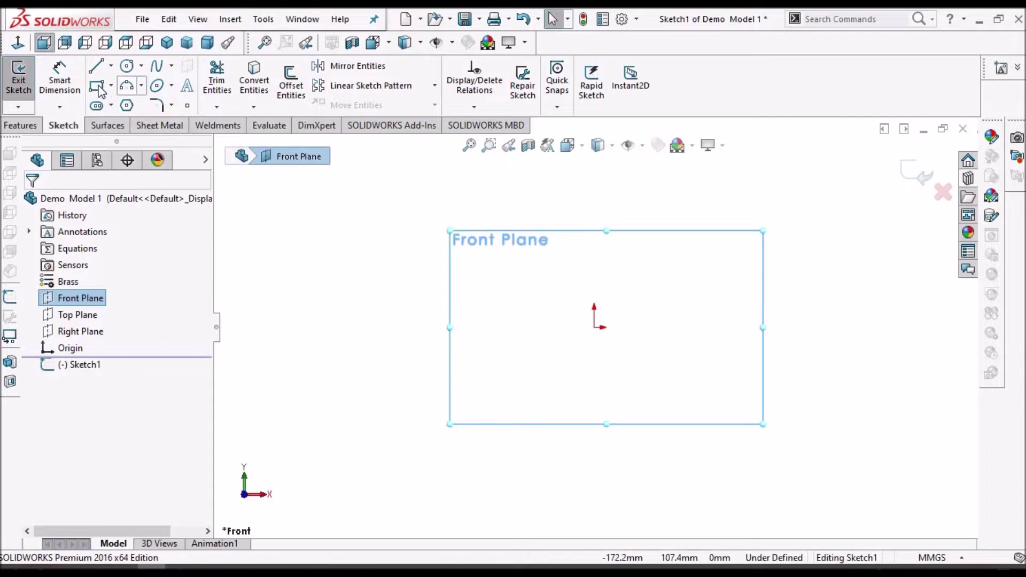
Sketch a corner rectangle about 57 mm tall on the Front Plane, just to the right of the origin.
left_click(606, 277)
left_click(653, 377)
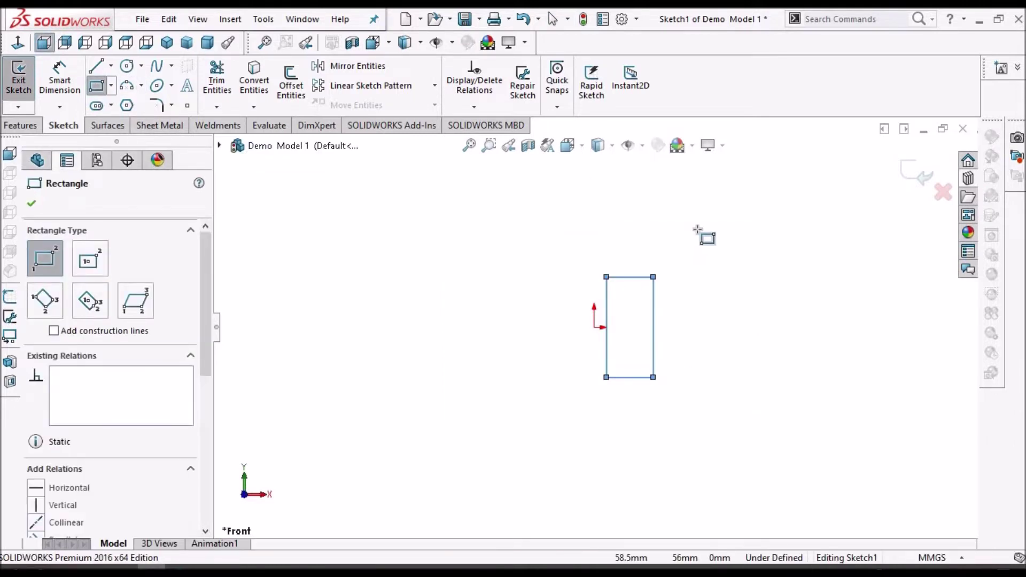
right_click(705, 234)
left_click(726, 249)
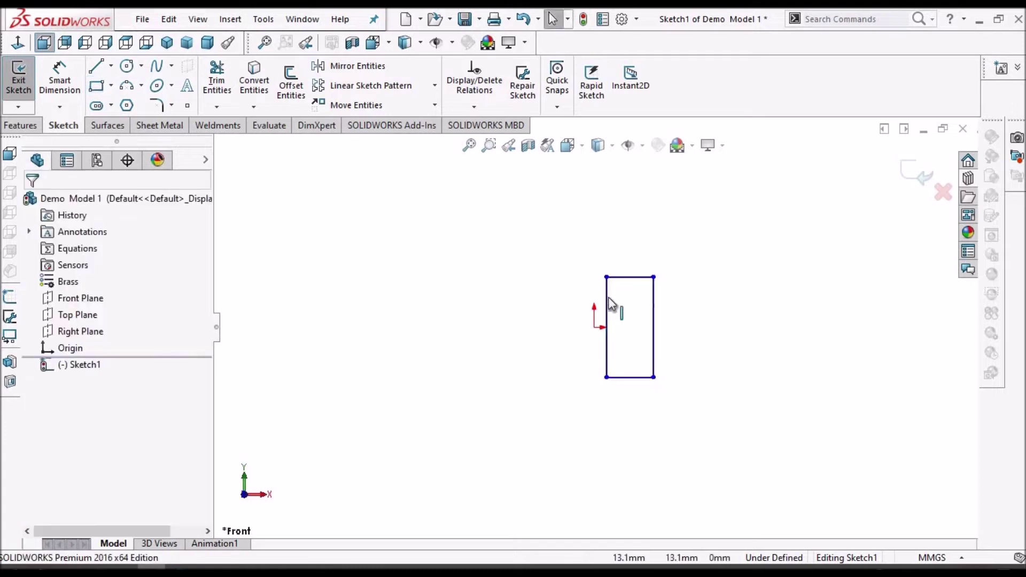
Make the midpoint of the rectangle's left side coincident with the origin.
left_click(608, 303)
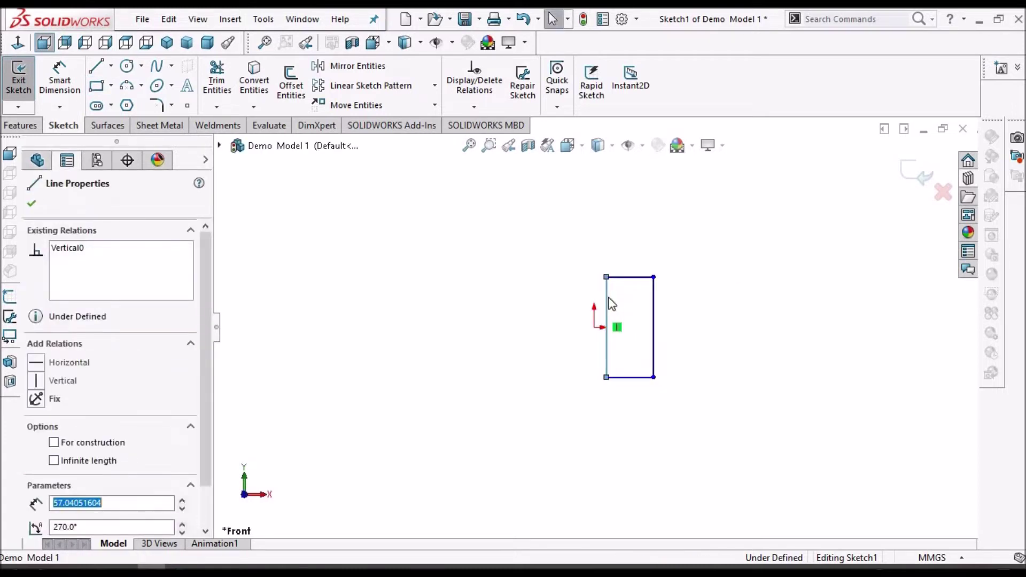
right_click(608, 297)
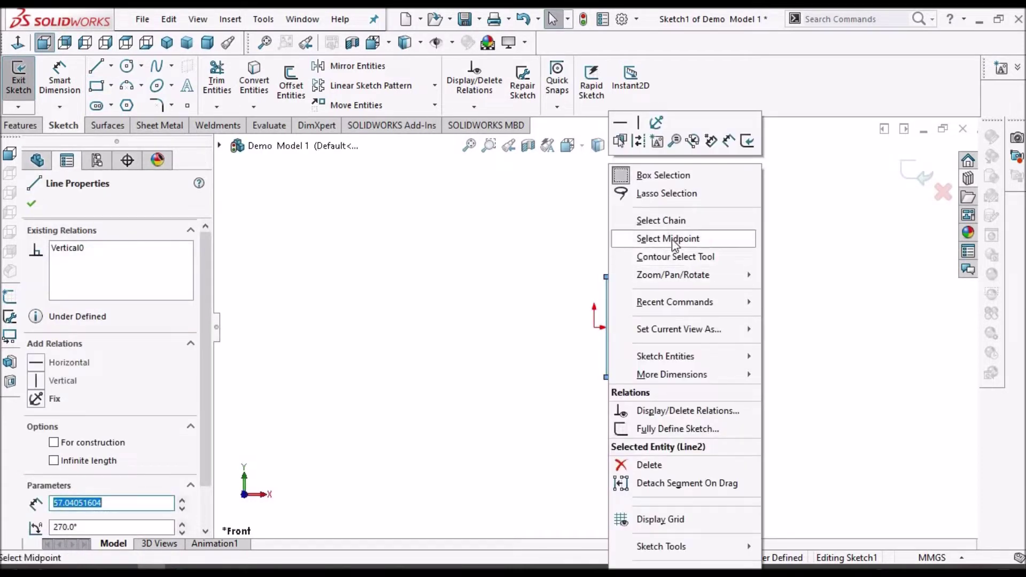
left_click(669, 239)
left_click(595, 327, "ctrl")
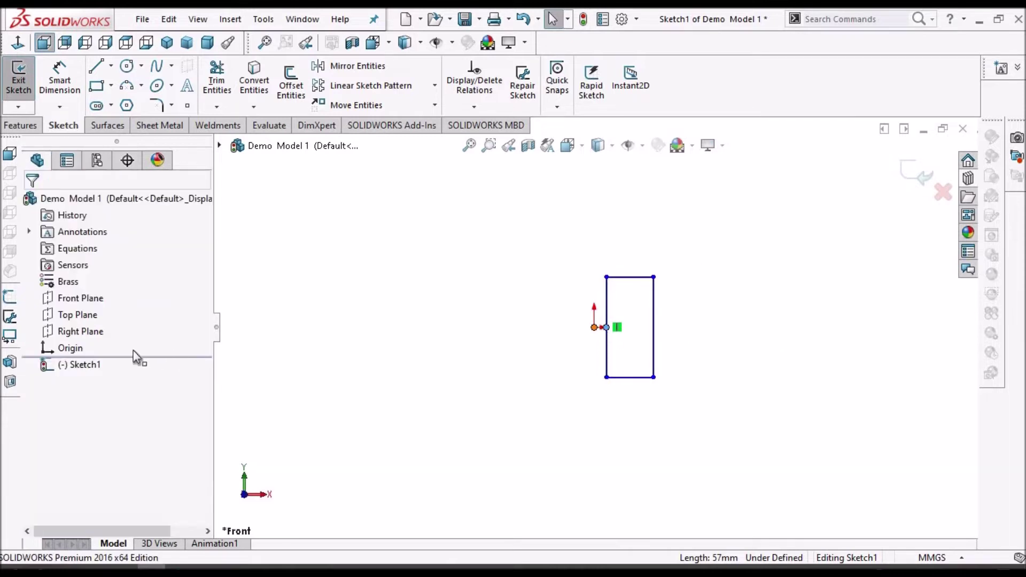
left_click(37, 482)
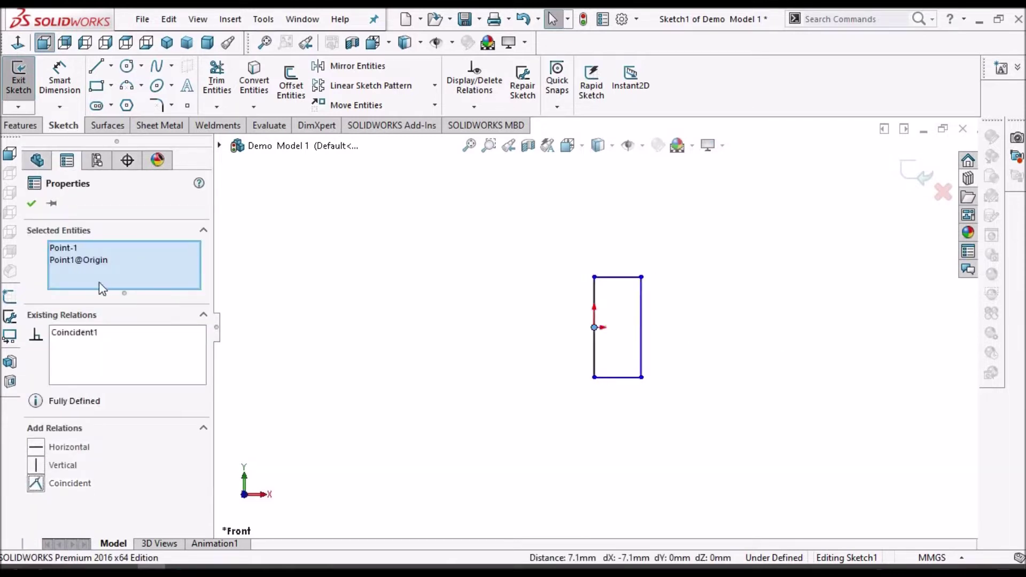
left_click(440, 227)
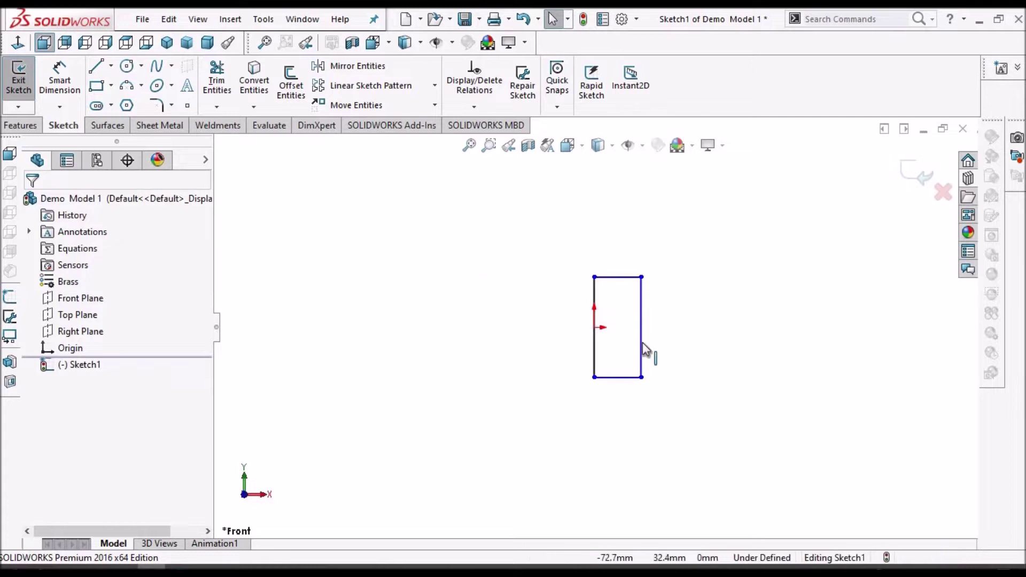
Dimension the rectangle to 40 mm high and 16 mm wide.
scroll(641, 342, "down", 1)
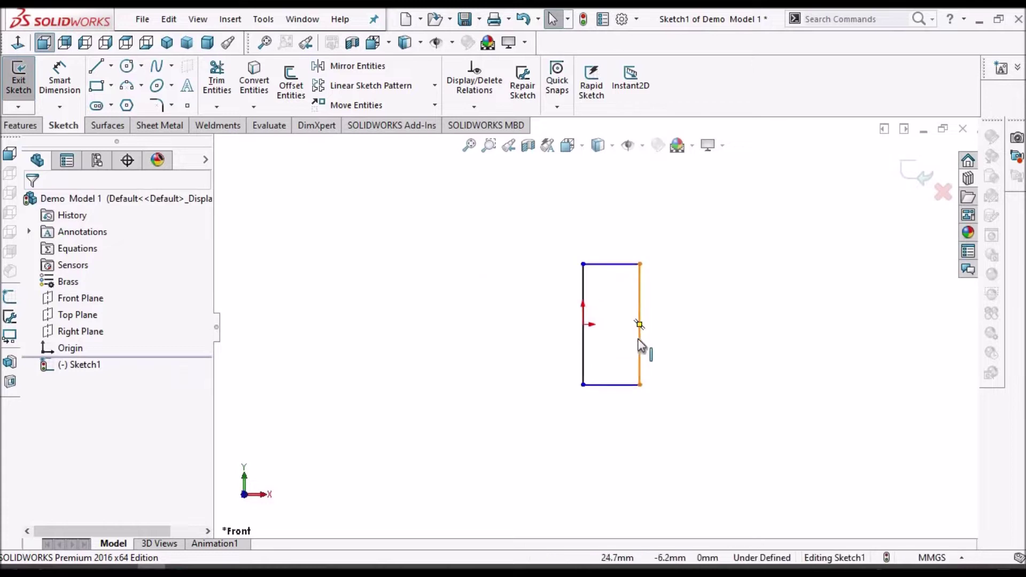
left_click(60, 76)
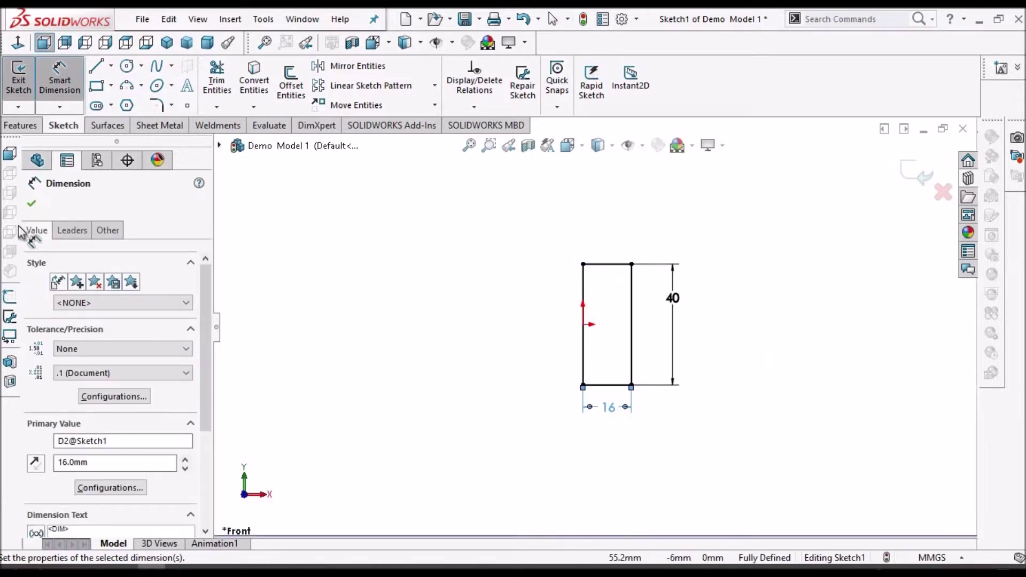
key("Escape")
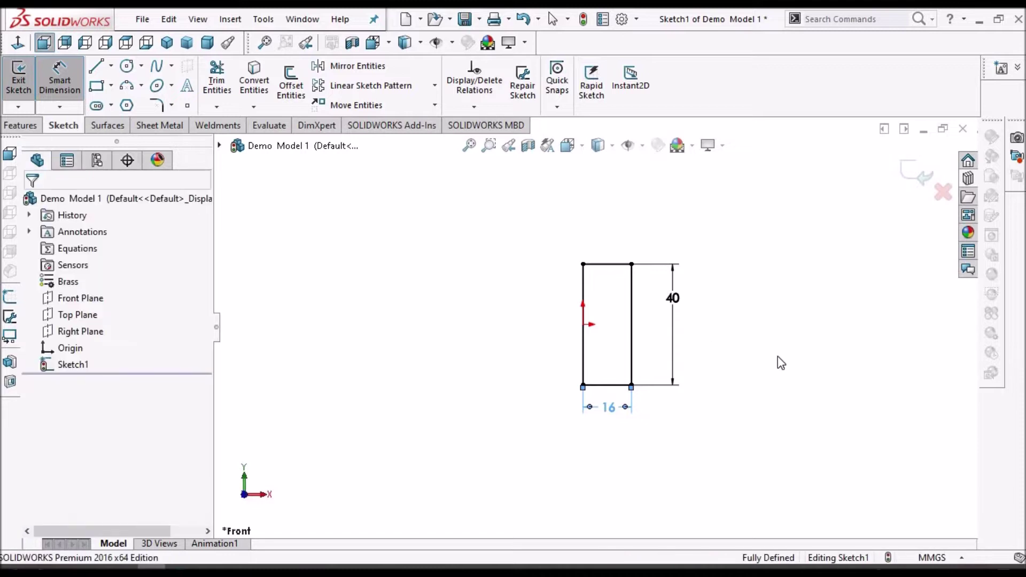
key("Escape")
scroll(648, 361, "down", 2)
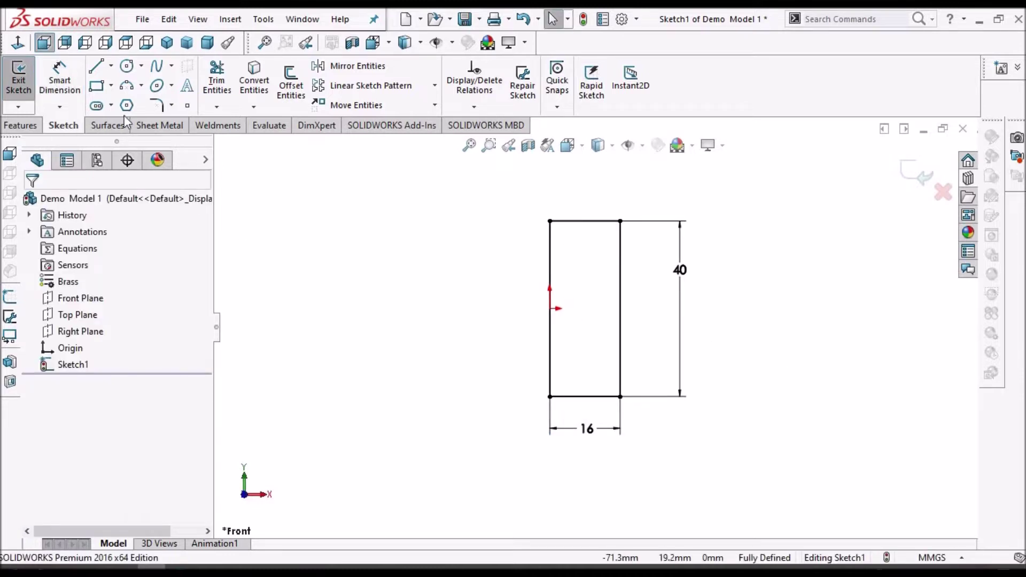
Create a sheet metal base flange from the rectangle, 1 mm thick with a K-Factor of 0.45 and Tear auto relief.
left_click(159, 126)
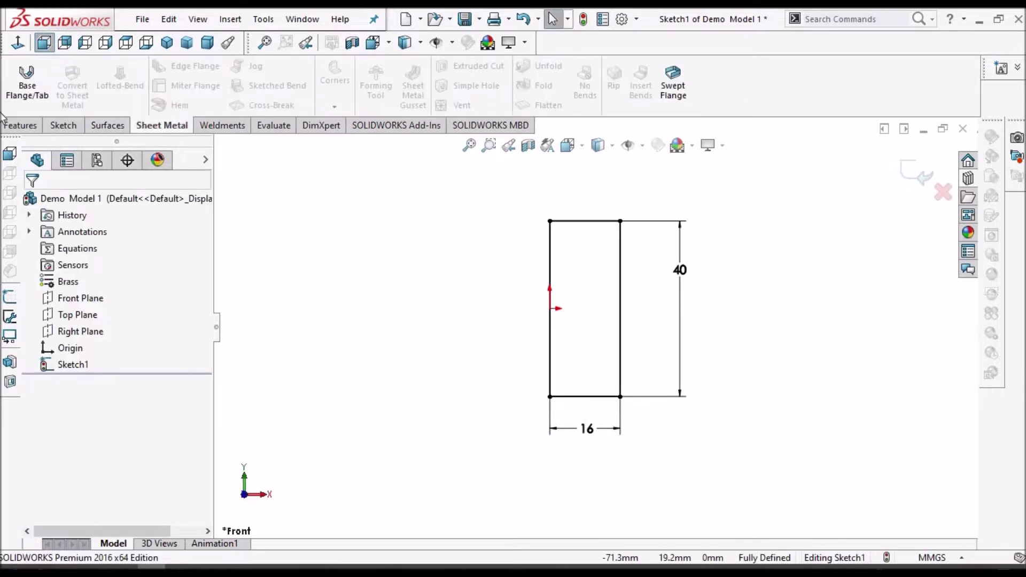
left_click(33, 78)
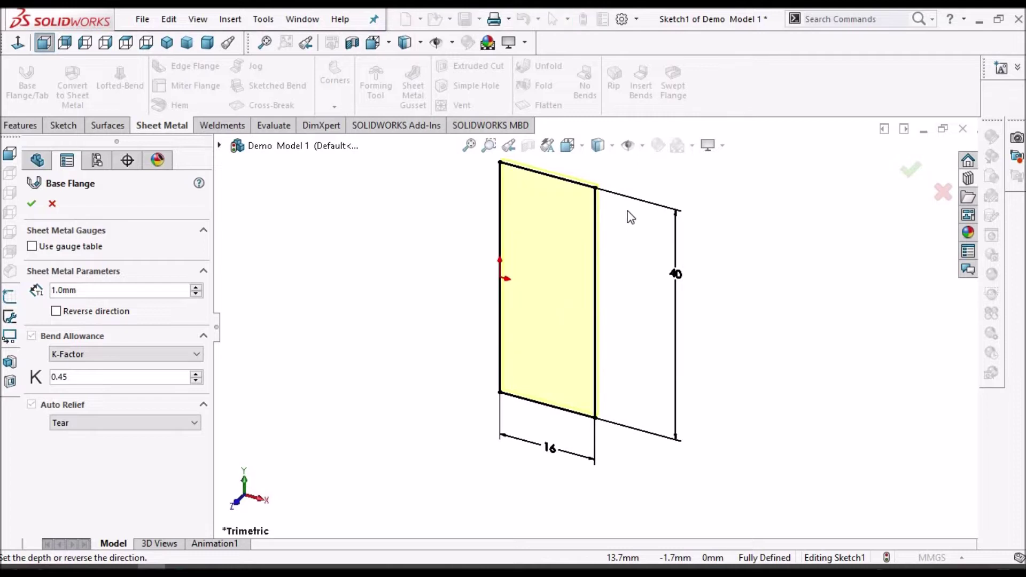
scroll(585, 224, "down", 5)
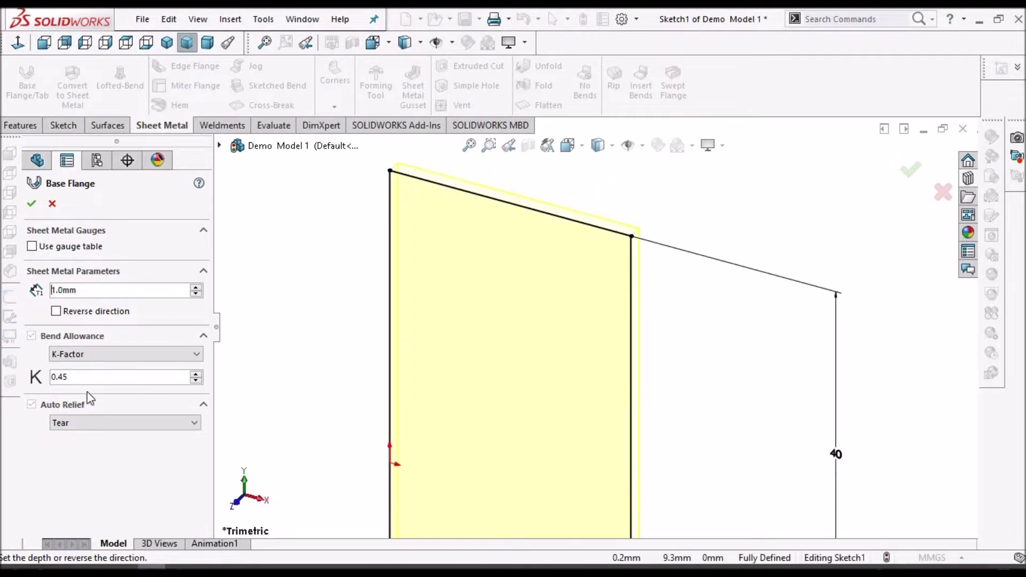
scroll(612, 371, "up", 3)
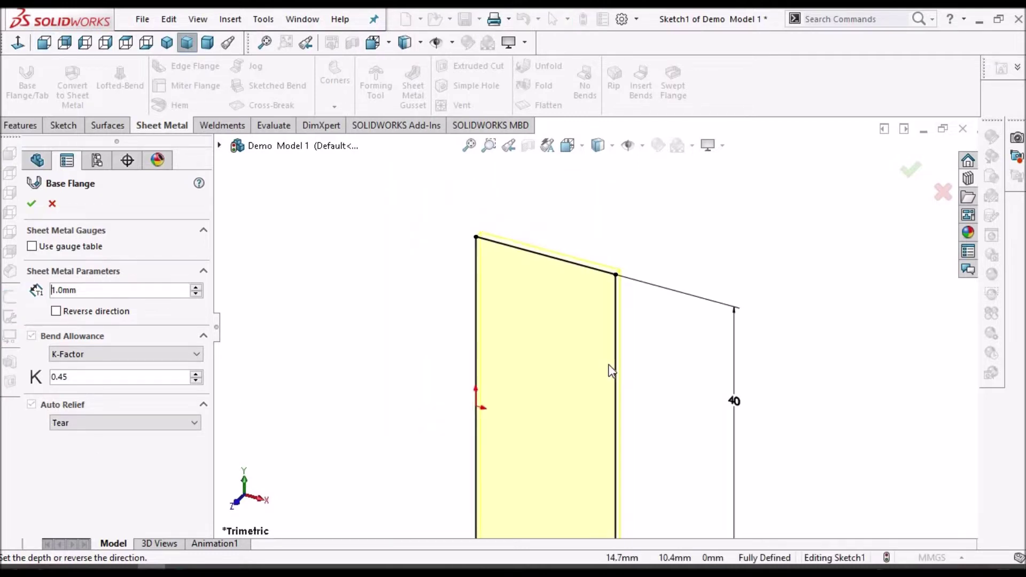
scroll(675, 448, "up", 4)
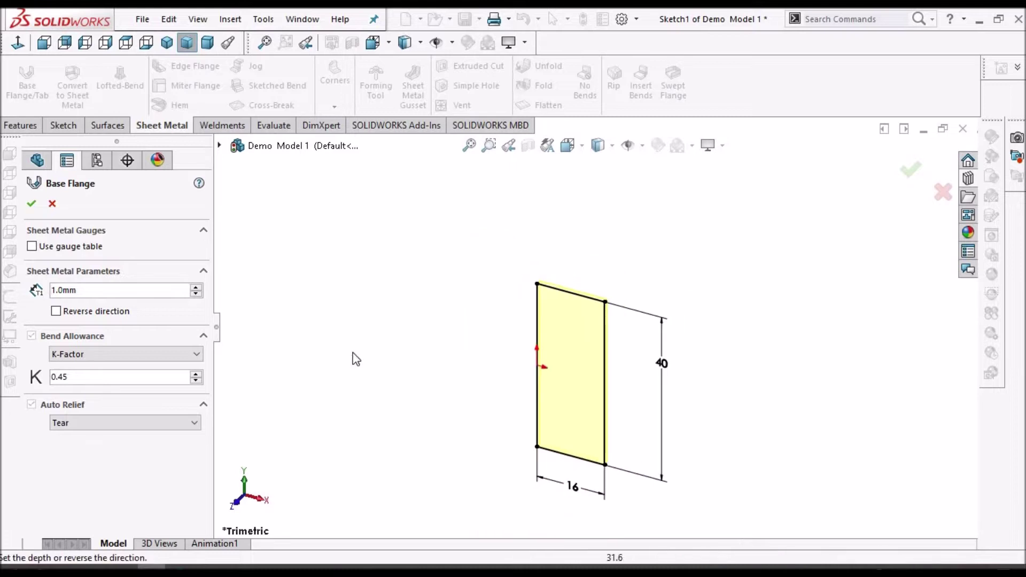
left_click(32, 205)
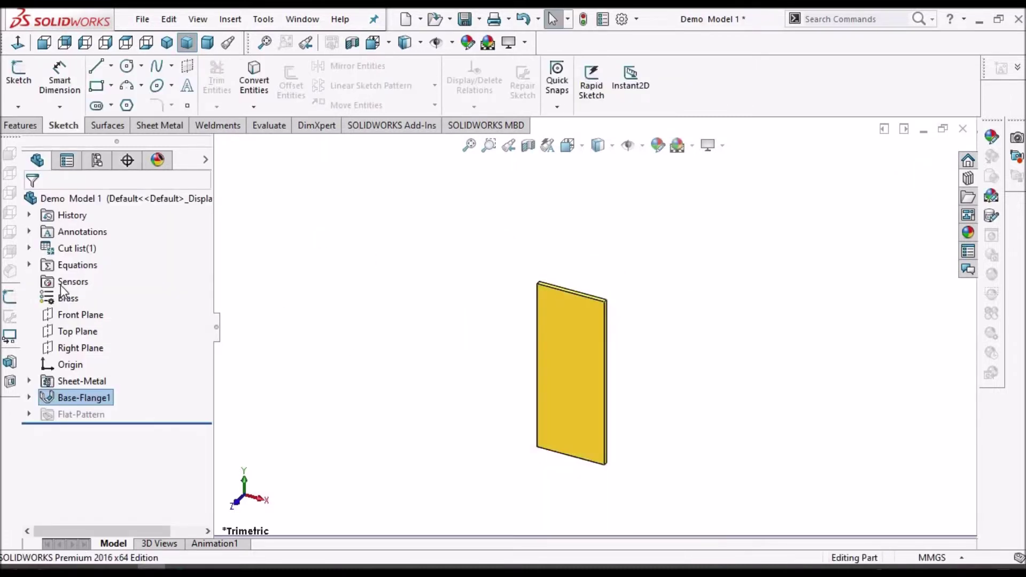
left_click(74, 300)
left_click(337, 311)
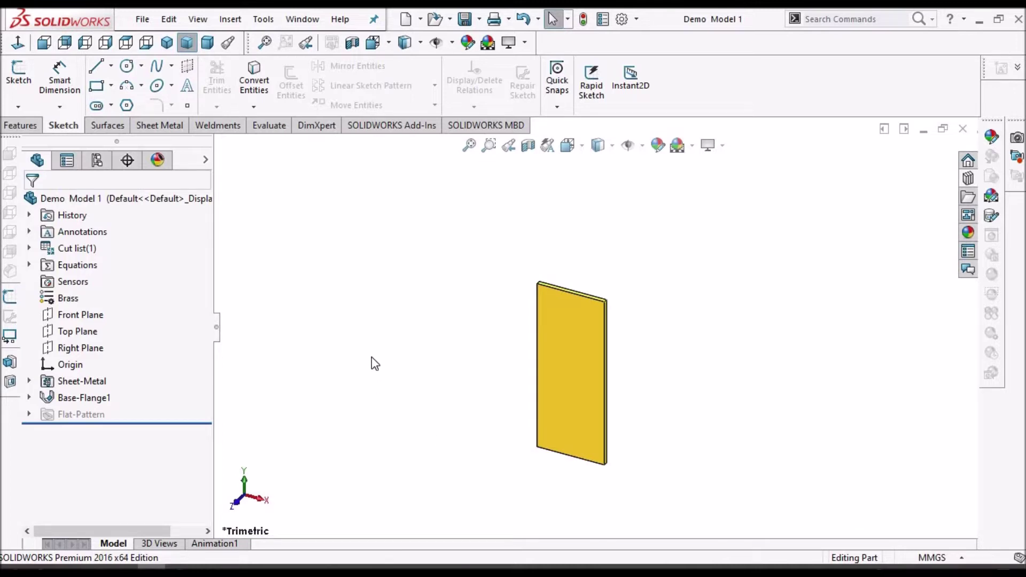
Start a sketch on the front face of the flange and switch the model to an unshaded, edges-only display style.
left_click(576, 349)
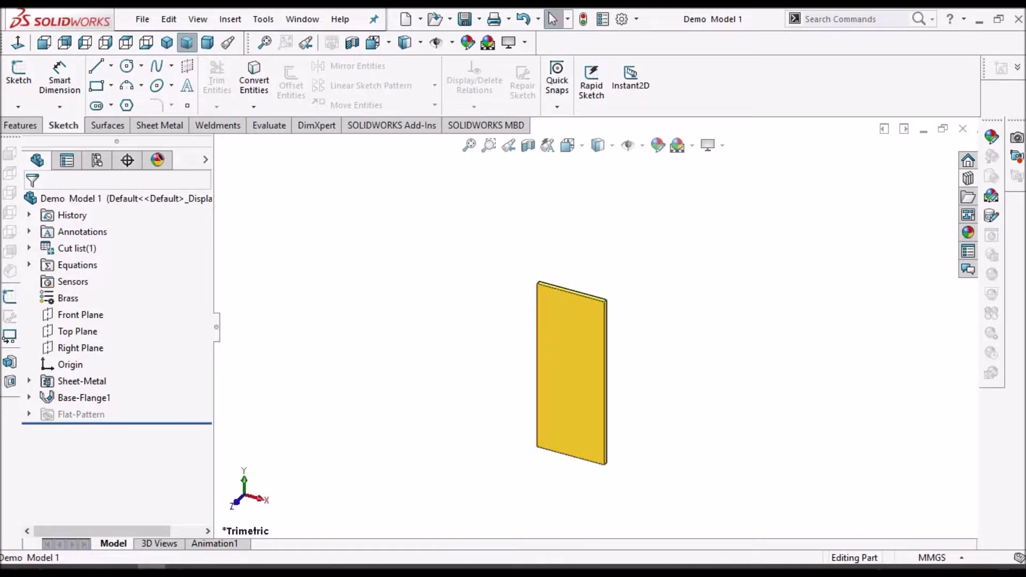
left_click(18, 72)
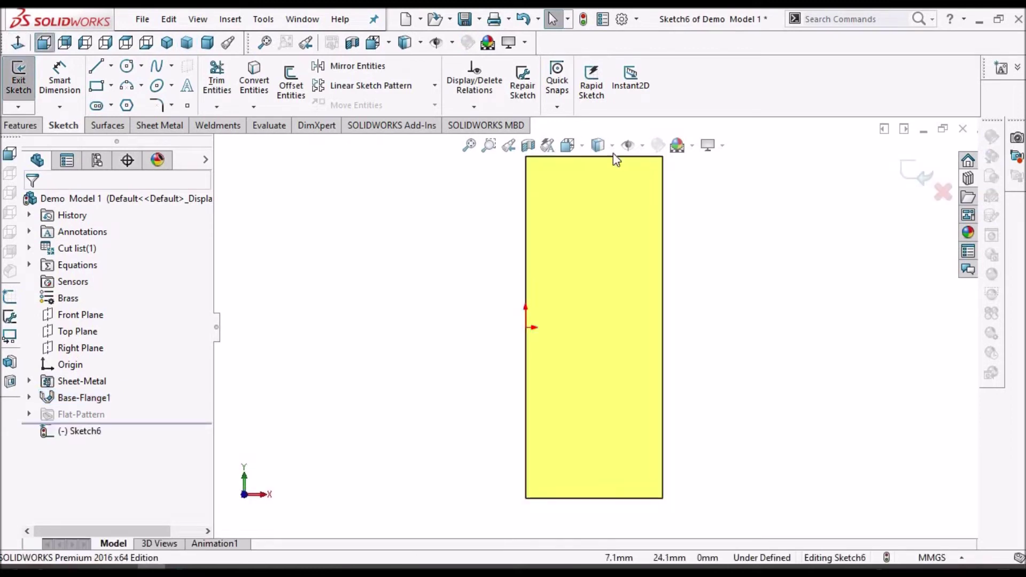
left_click(606, 144)
left_click(599, 252)
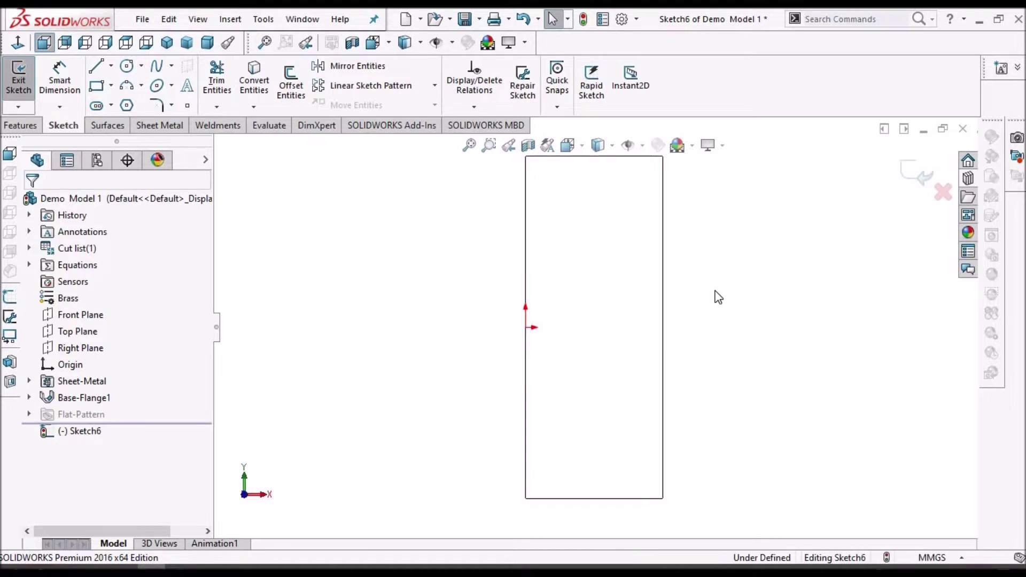
Sketch a corner rectangle about 18.5 mm tall across the middle of the plate's left edge.
left_click(97, 87)
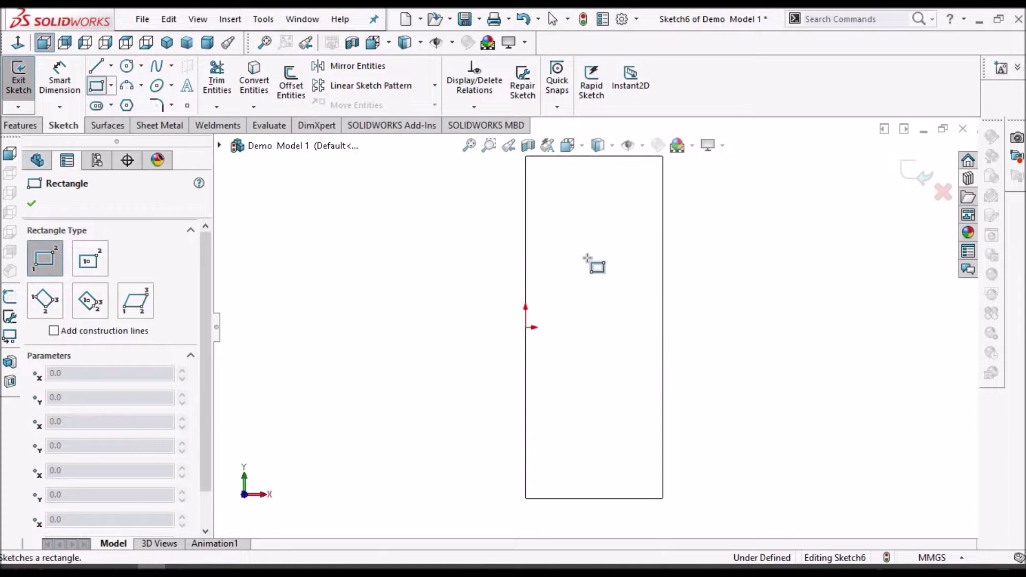
left_click(505, 234)
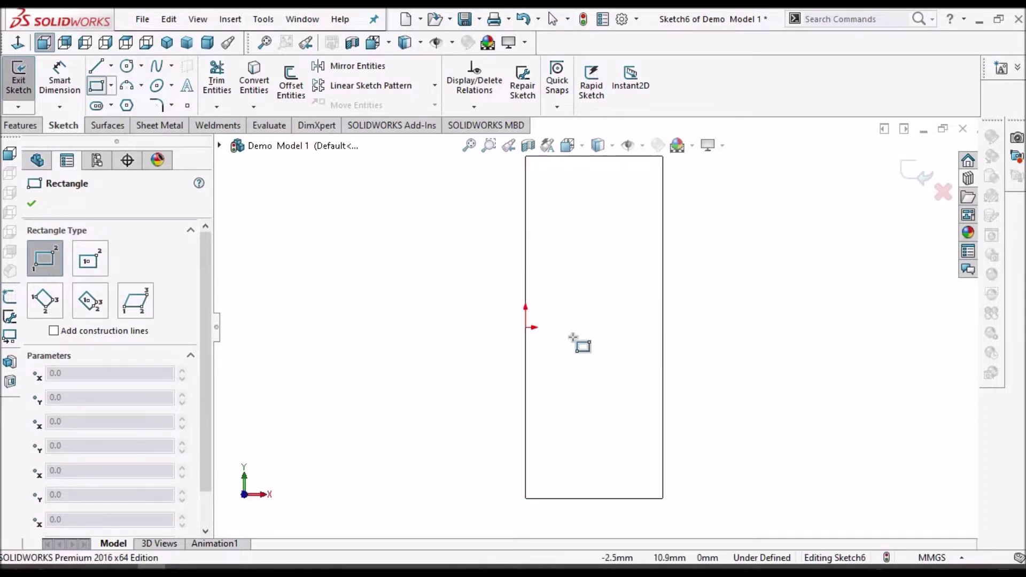
left_click(599, 392)
right_click(395, 239)
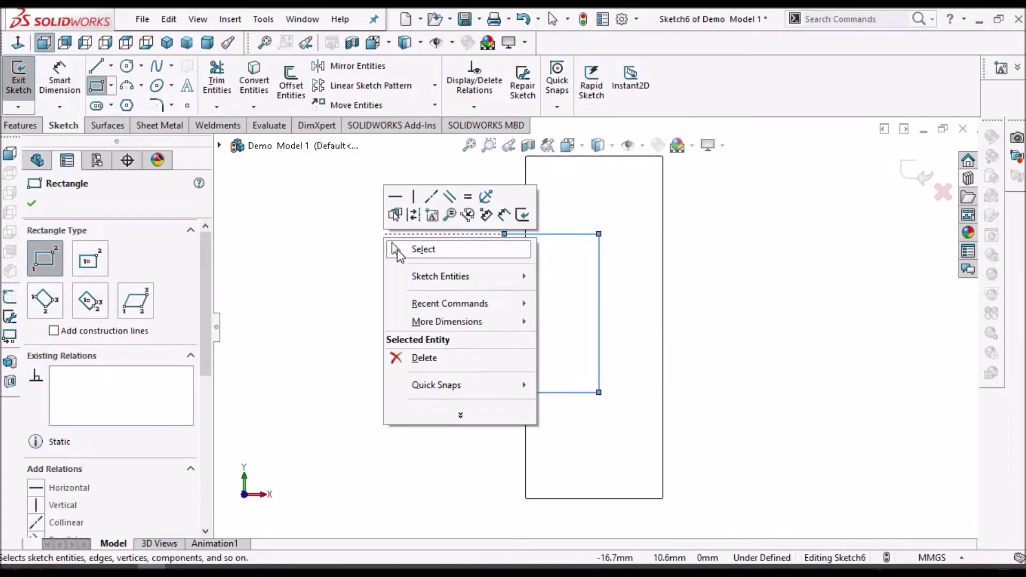
left_click(421, 245)
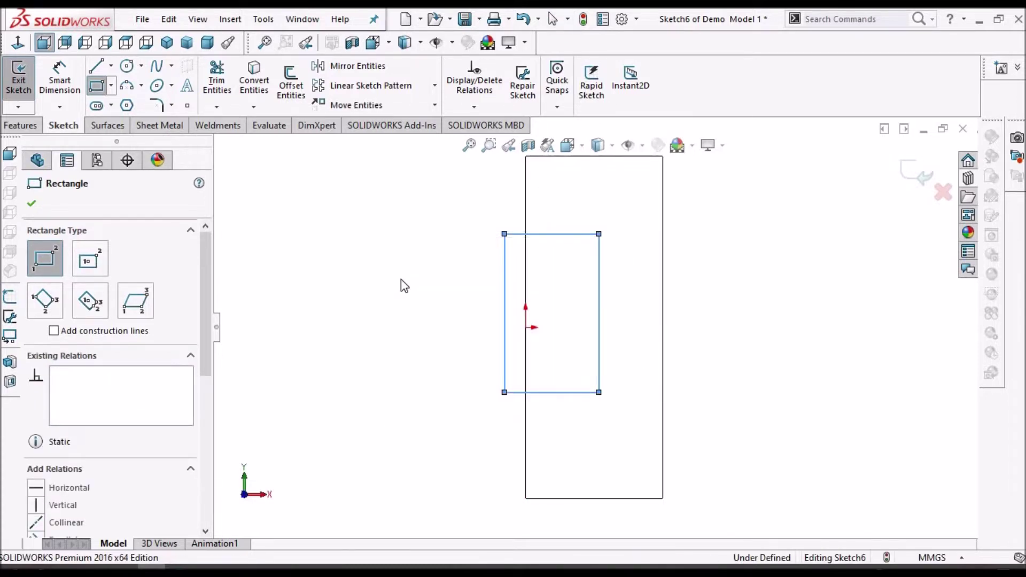
Make the midpoint of the smaller rectangle's left side coincident with the origin.
left_click(503, 302)
right_click(503, 302)
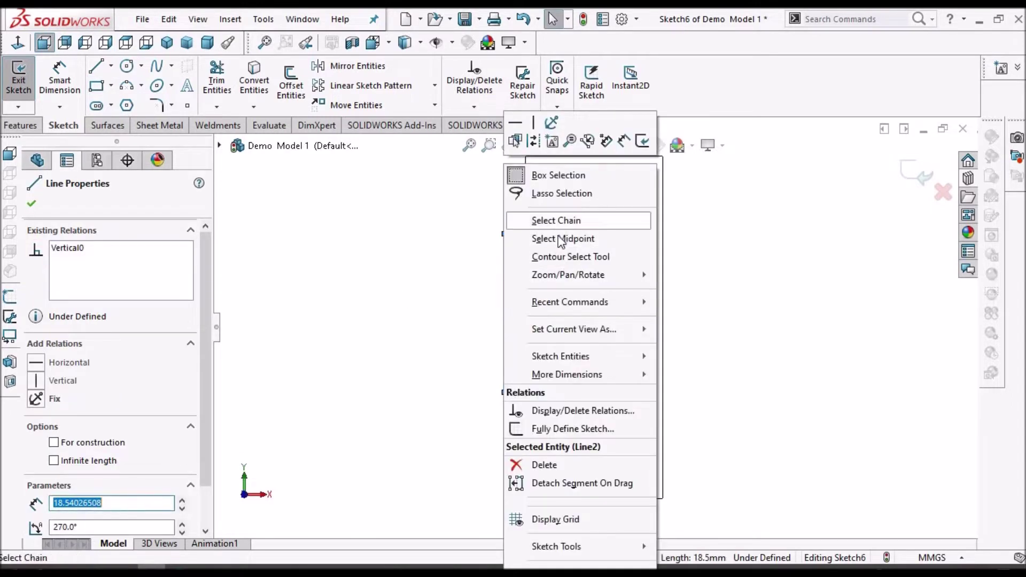
left_click(563, 238)
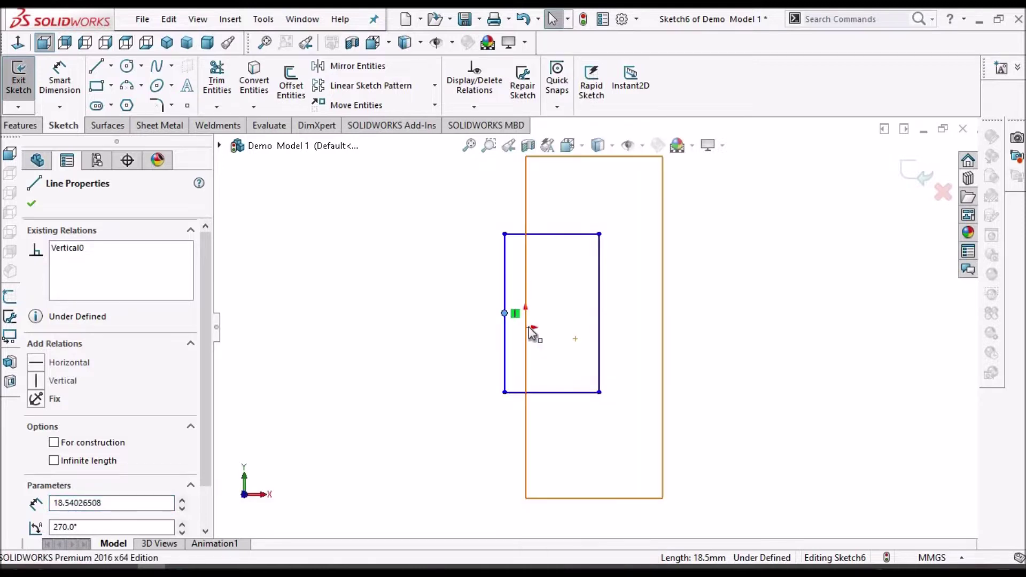
left_click(70, 365, "ctrl")
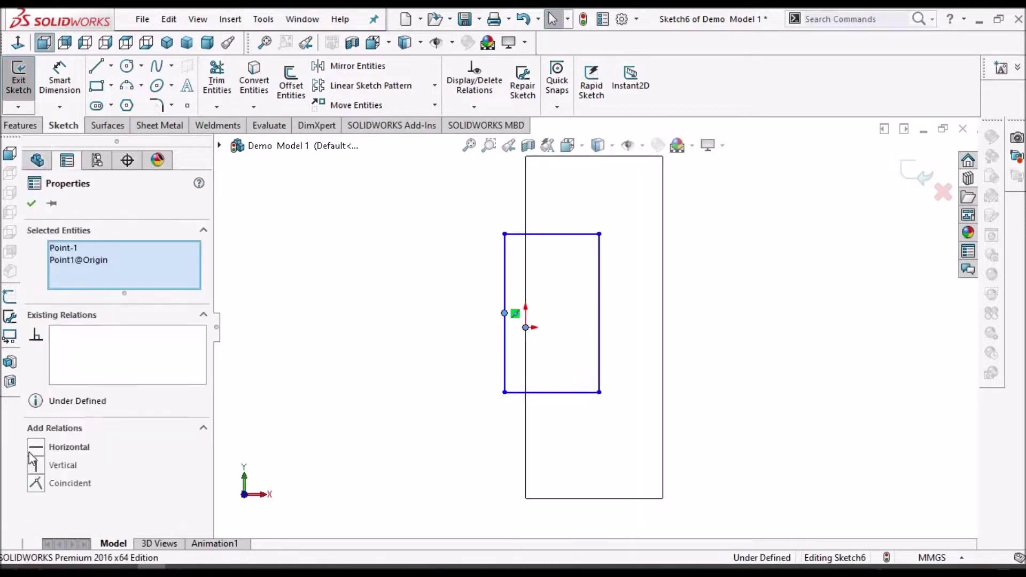
left_click(36, 482)
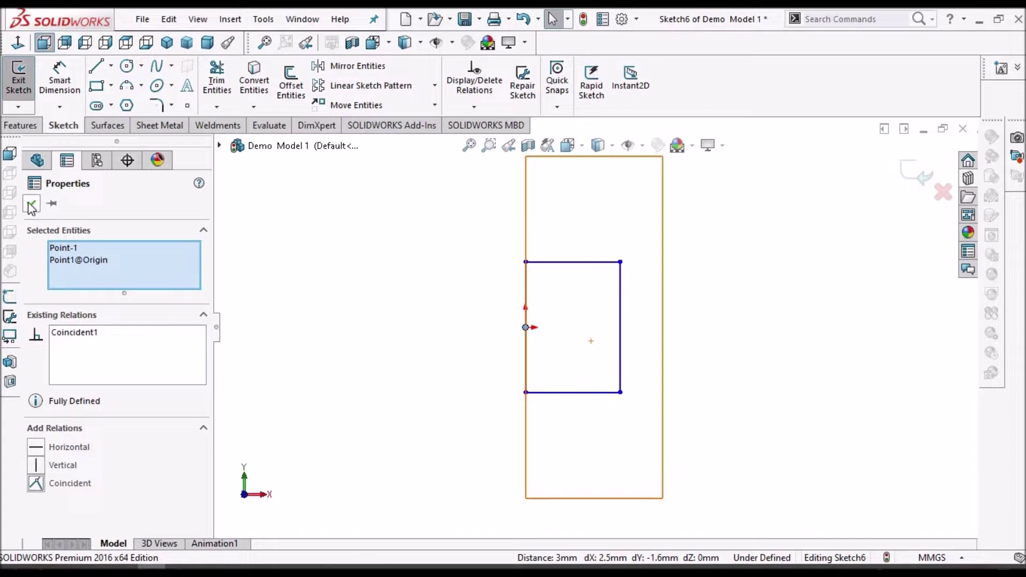
left_click(483, 298)
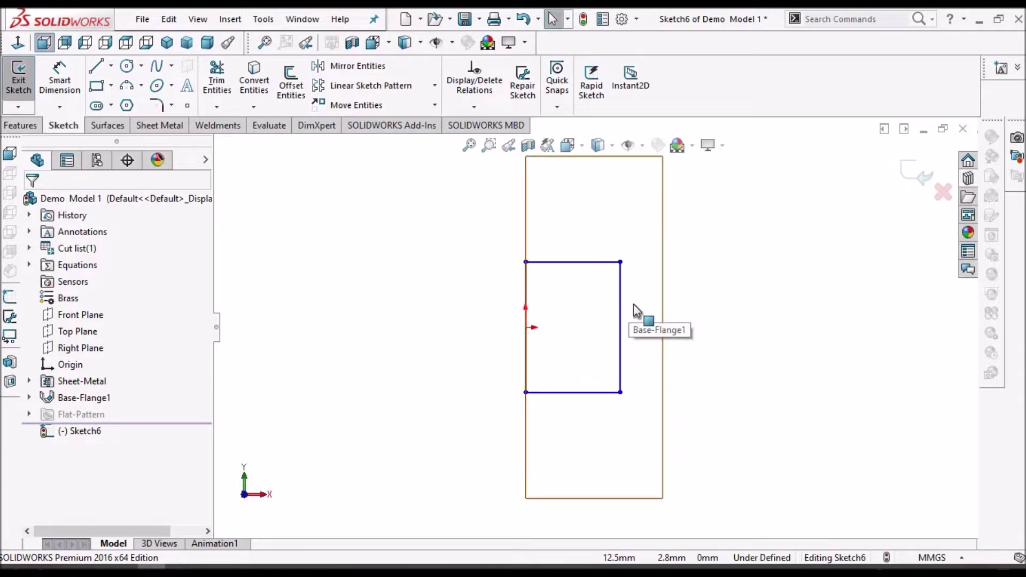
Sketch a three-point arc bulging inward over the smaller rectangle's right side, centred about 11.3 mm from the origin, and align its centre horizontally with the origin.
left_click(131, 87)
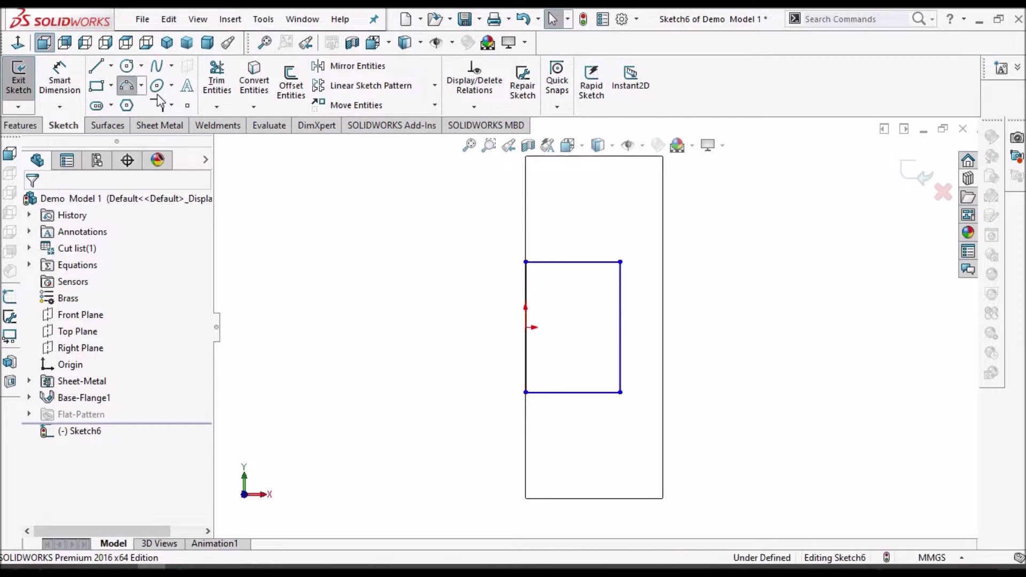
left_click(631, 301)
left_click(622, 352)
left_click(594, 325)
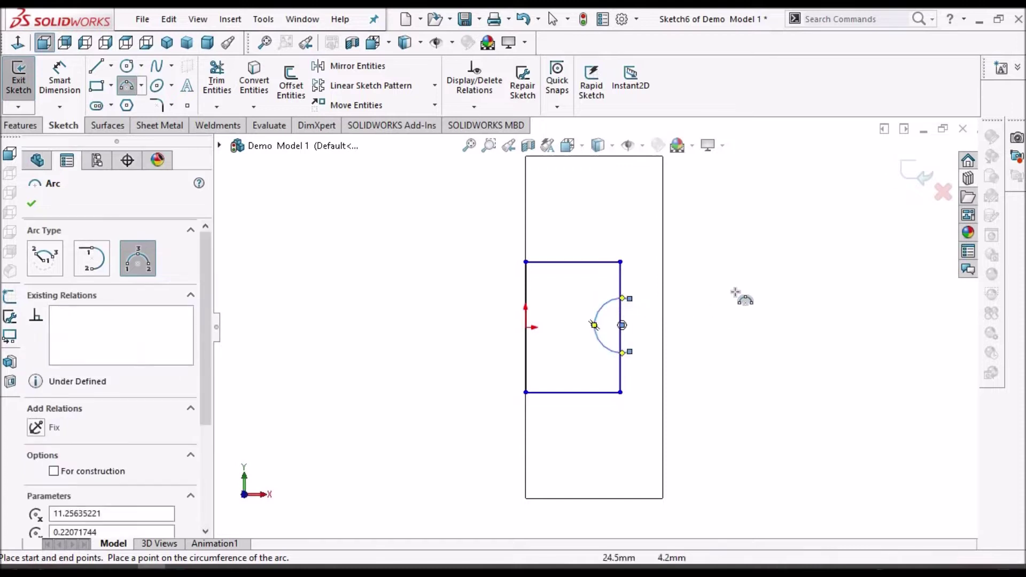
right_click(751, 300)
left_click(759, 302)
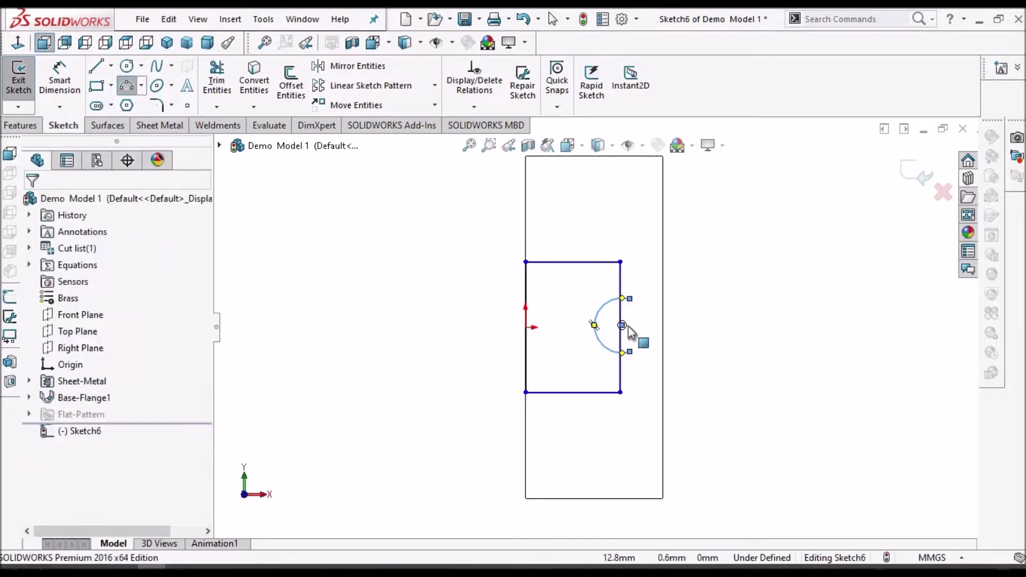
left_click(526, 327)
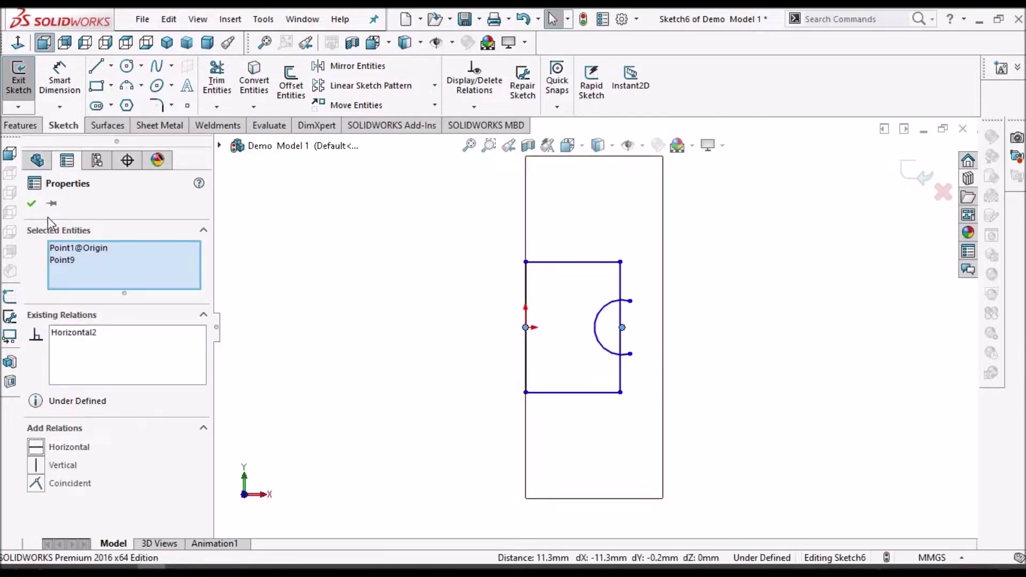
left_click(33, 203)
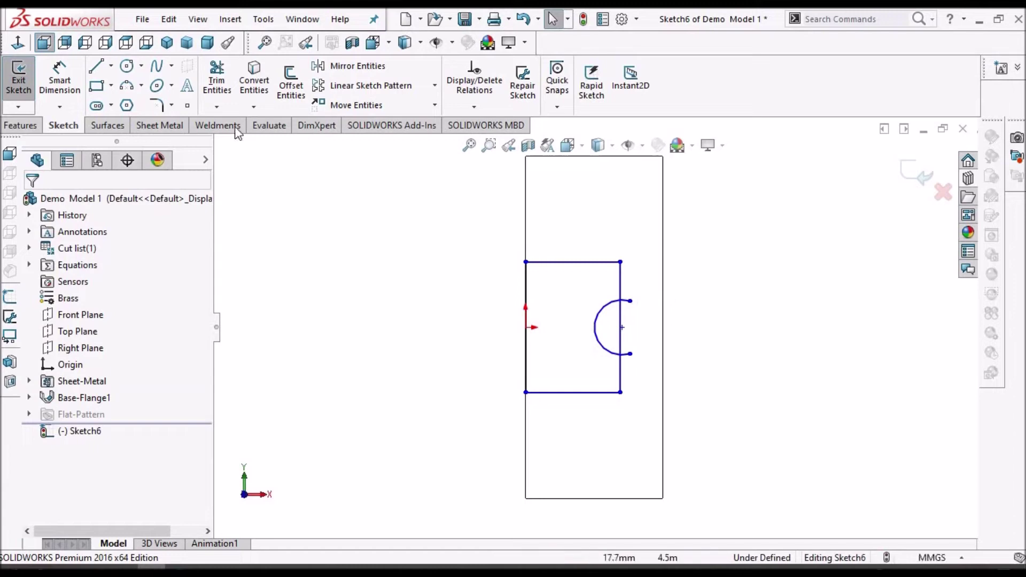
Trim away both overhanging arc ends and the rectangle's right side between them to form a single closed outline.
left_click(216, 80)
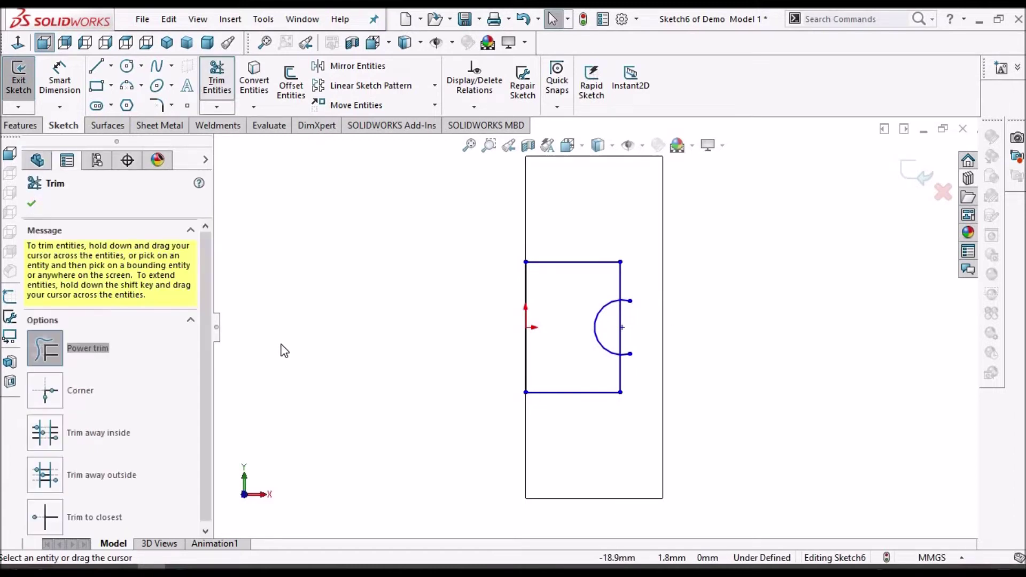
scroll(581, 334, "down", 5)
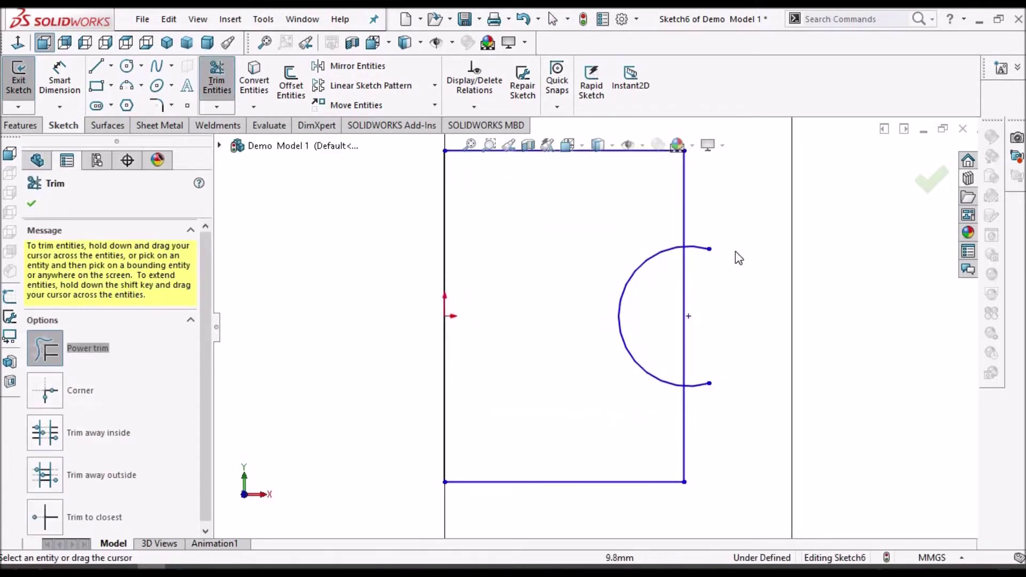
mouse_move(673, 276)
left_mouse_down()
mouse_move(687, 358)
mouse_move(710, 401)
left_mouse_up()
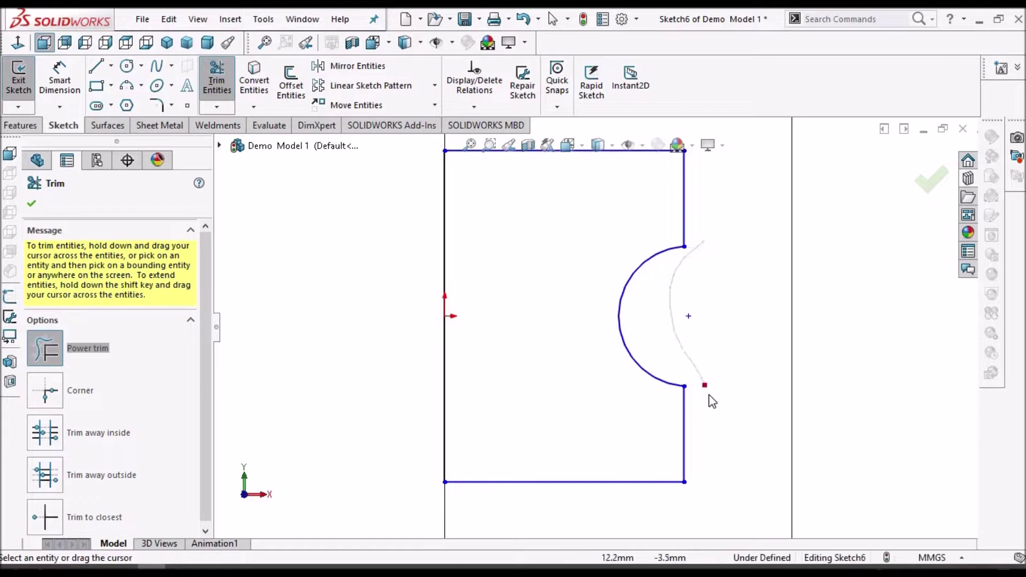
left_click(33, 207)
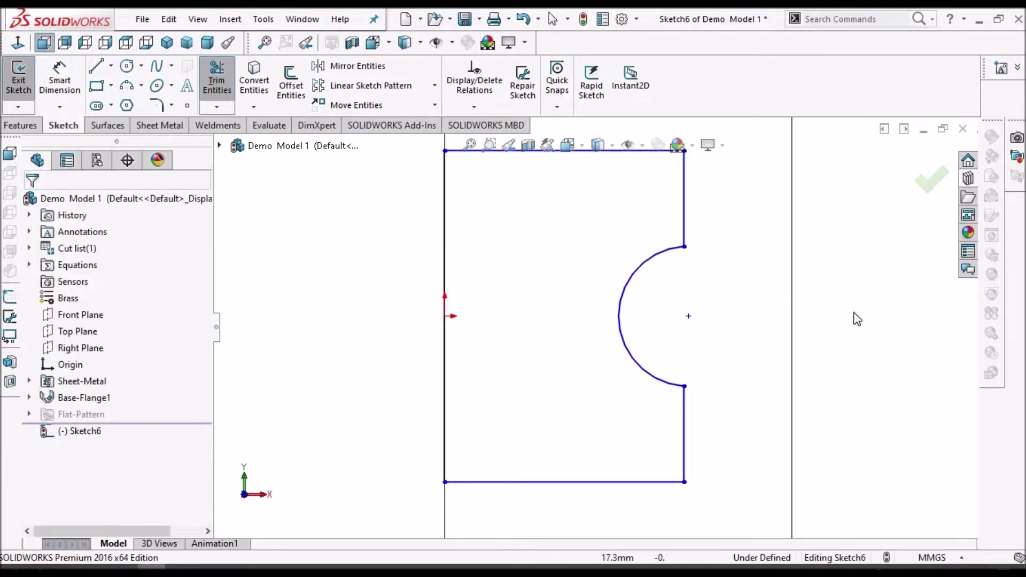
Dimension the horizontal distance from the lower right vertical line to the arc's centre point as 2 mm.
key("f")
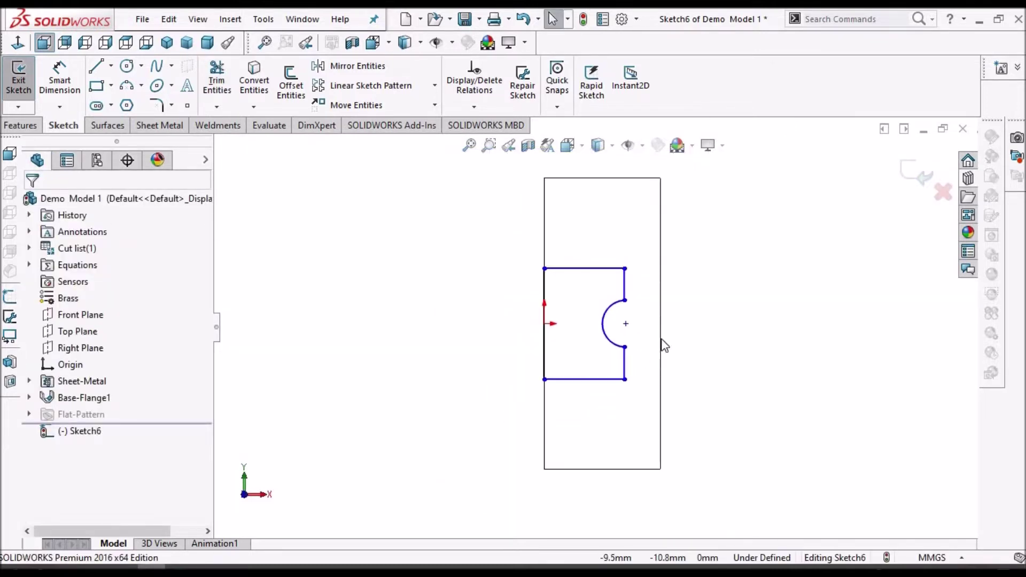
key("shift+z")
key("shift+z")
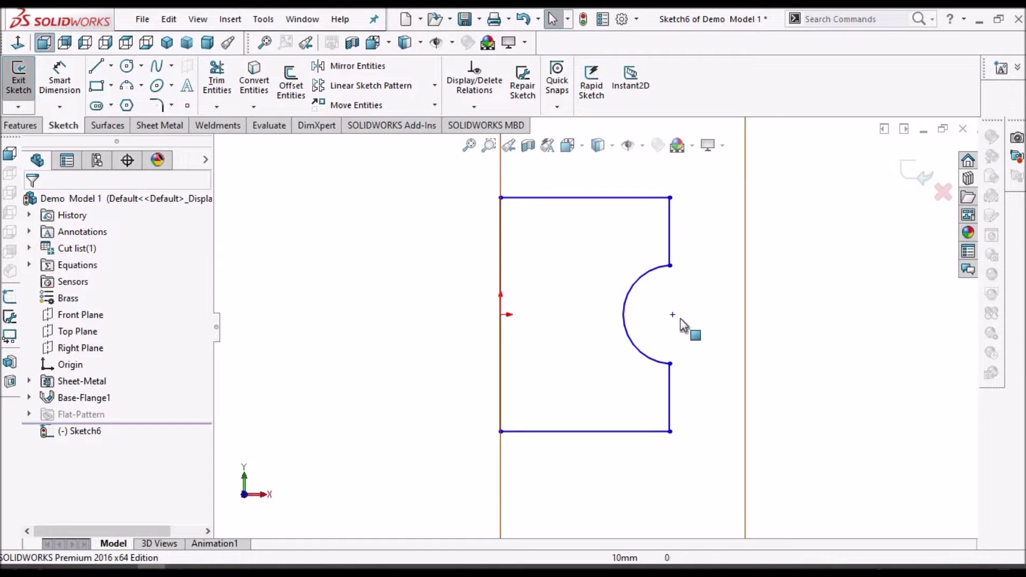
scroll(675, 319, "down", 2)
mouse_move(671, 317)
left_mouse_down()
mouse_move(683, 324)
mouse_move(667, 327)
left_mouse_up()
key("d")
left_click(664, 400)
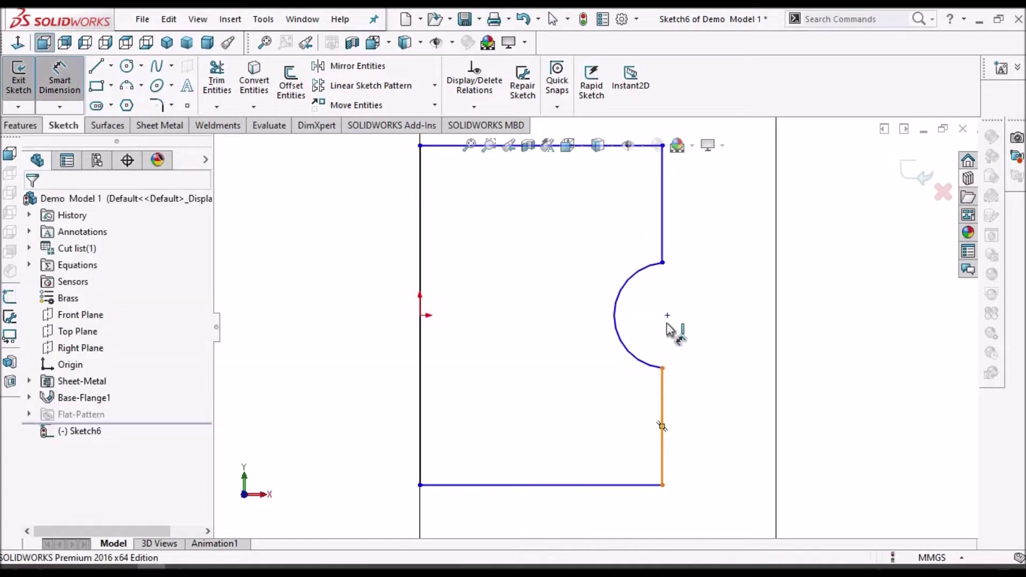
left_click(667, 316)
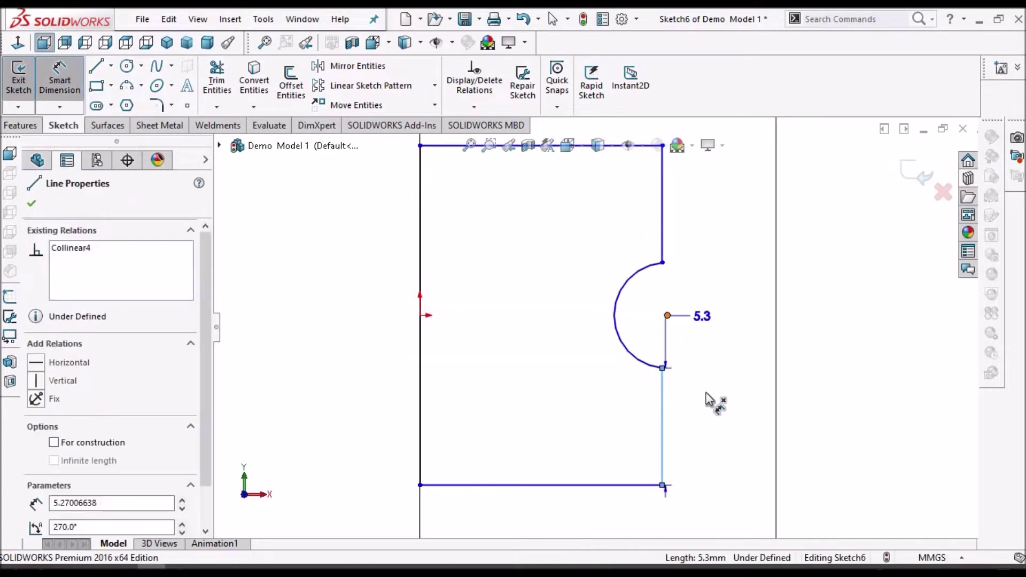
left_click(691, 418)
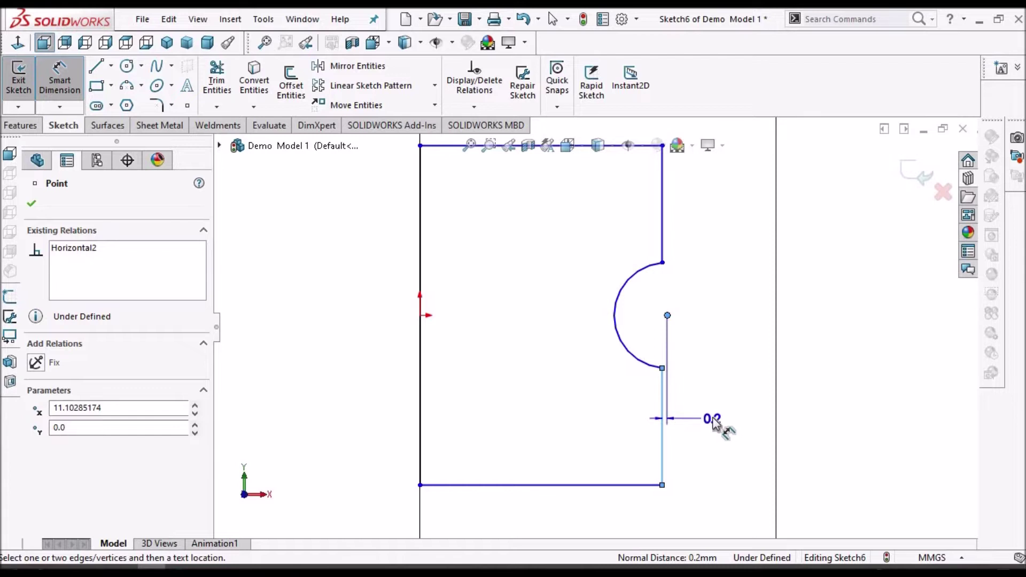
type("2")
key("Return")
key("Escape")
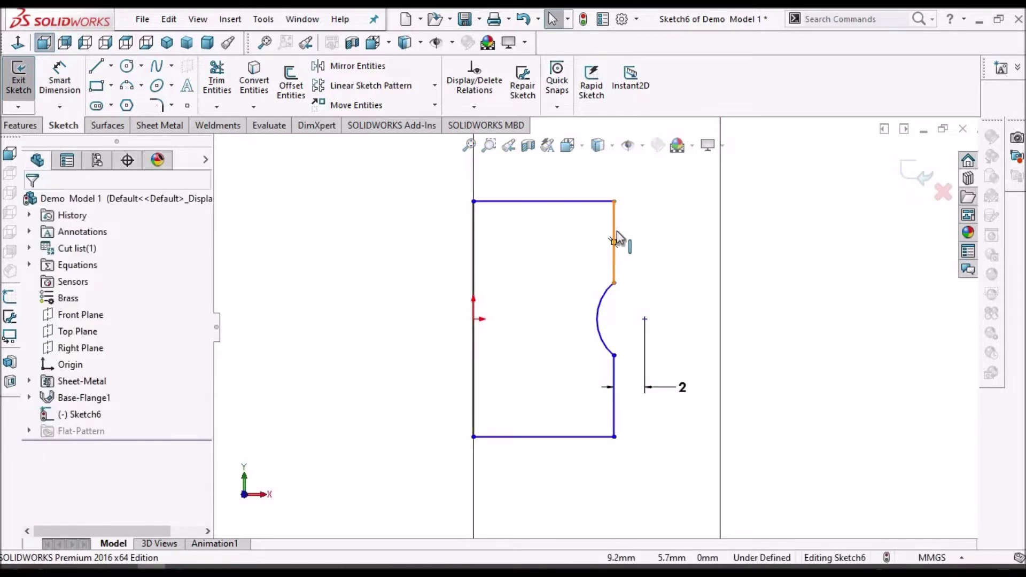
Make the two short vertical lines above and below the arc equal in length.
left_click(614, 408)
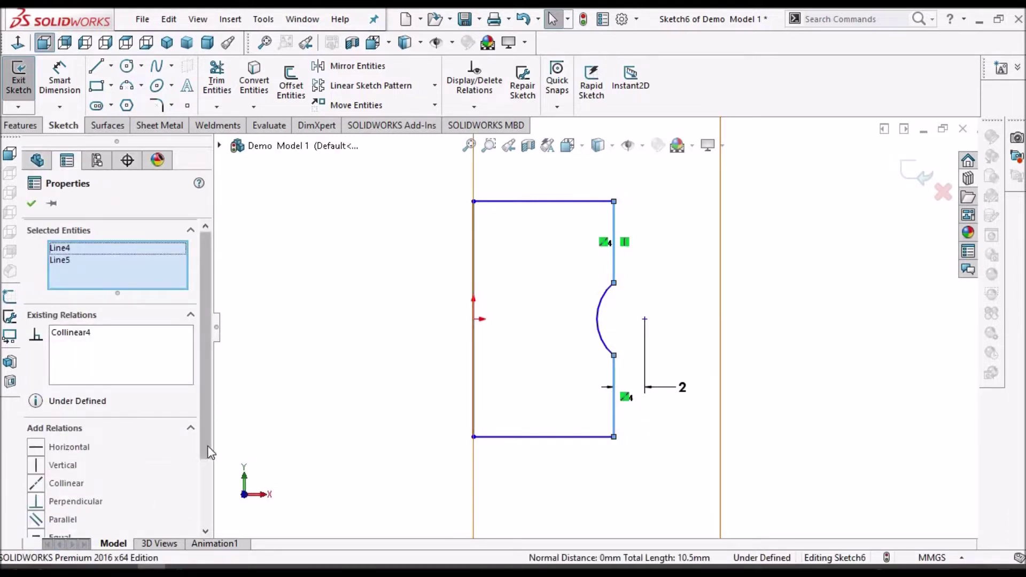
scroll(207, 510, "down", 3)
left_click(35, 458)
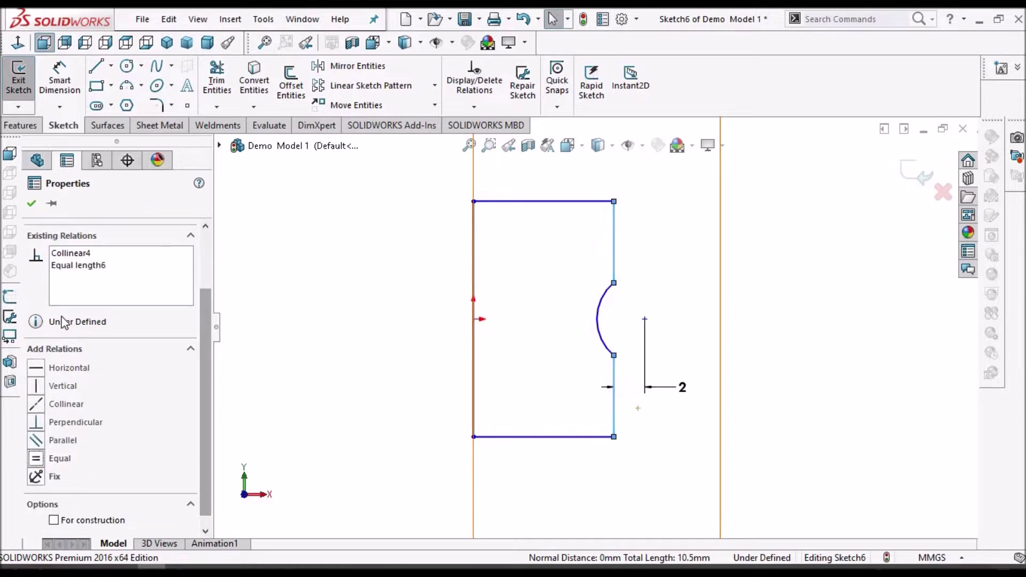
left_click(347, 288)
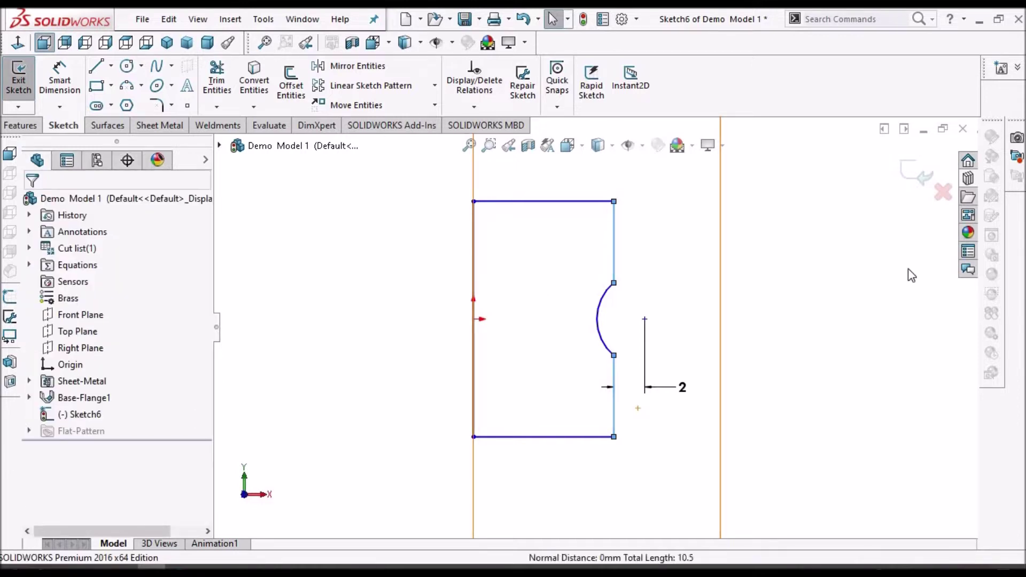
Dimension the arc's radius as 5 mm.
left_click(60, 80)
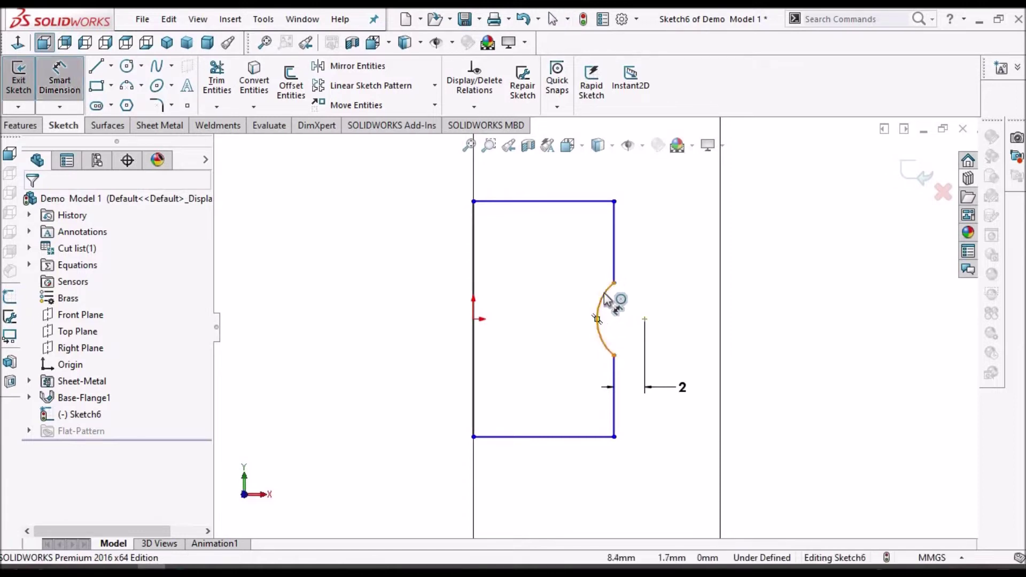
left_click(600, 290)
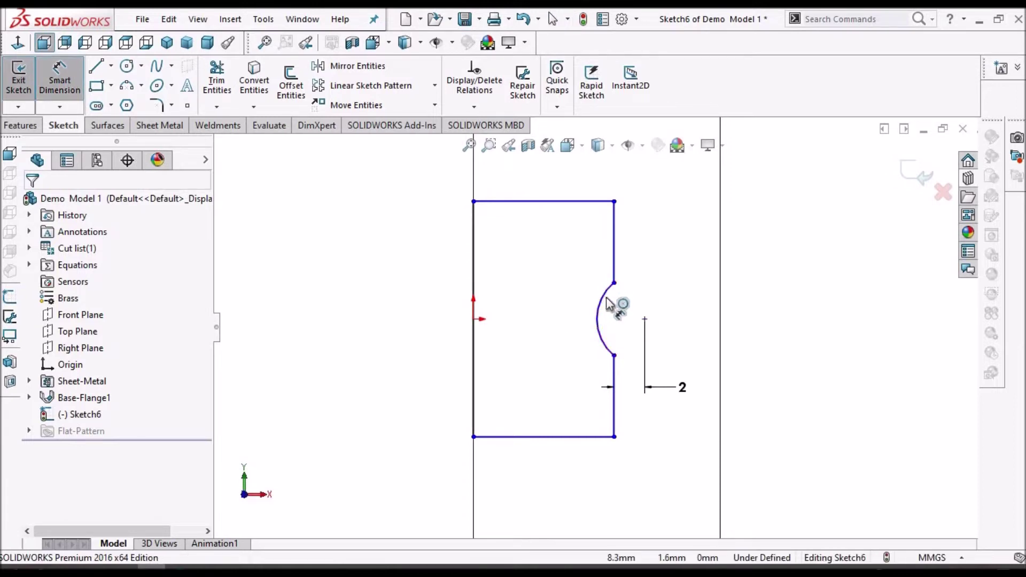
left_click(561, 276)
type("5")
key("Return")
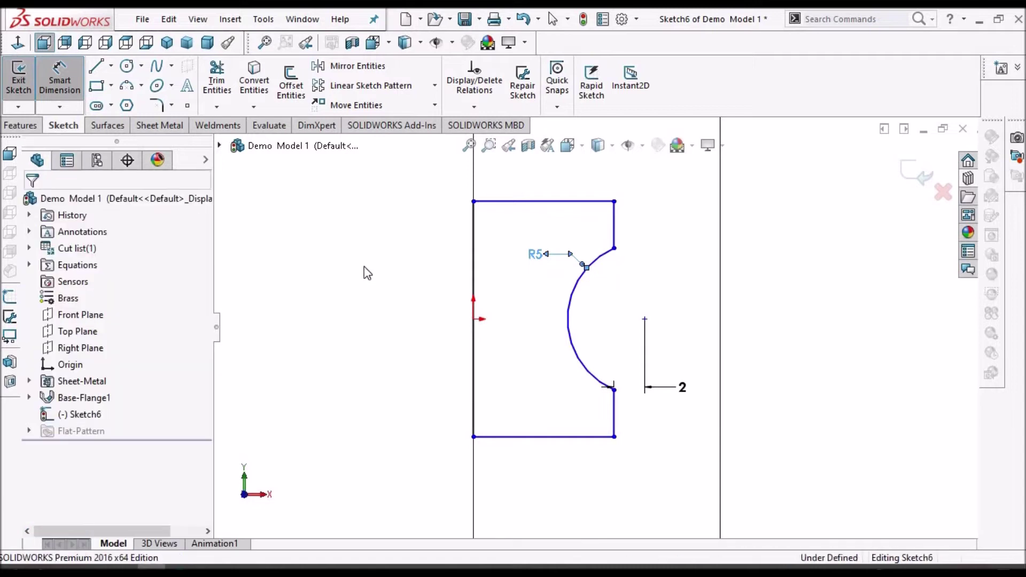
Dimension the vertical distance between the profile's upper and lower horizontal lines as 20 mm.
key("f")
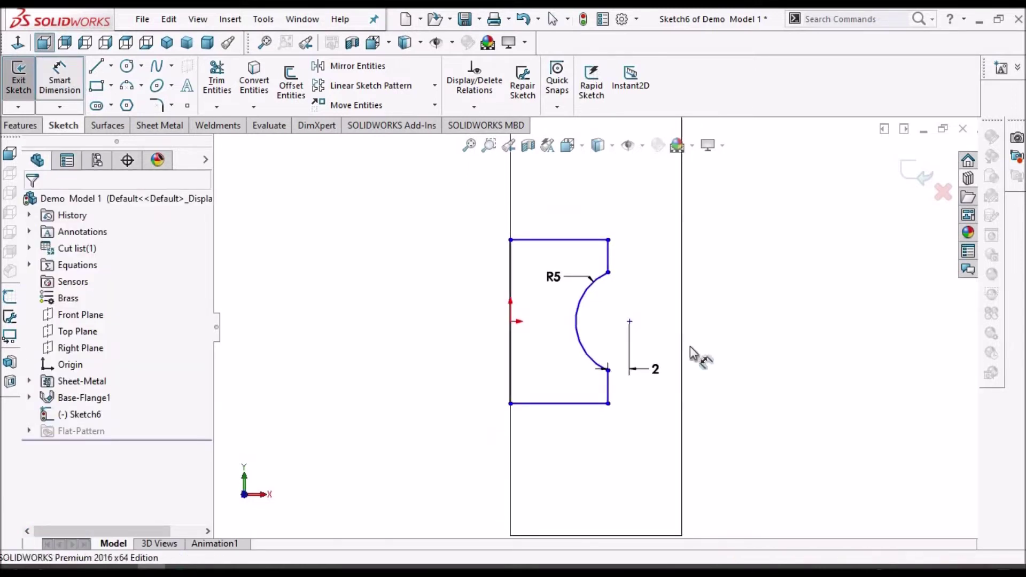
left_click(558, 240)
left_click(574, 405)
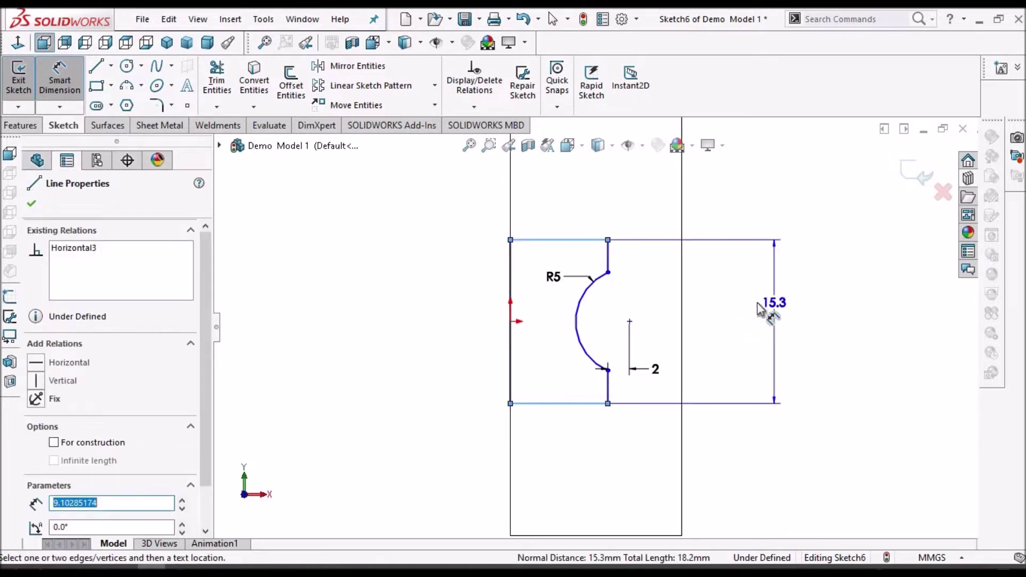
left_click(757, 309)
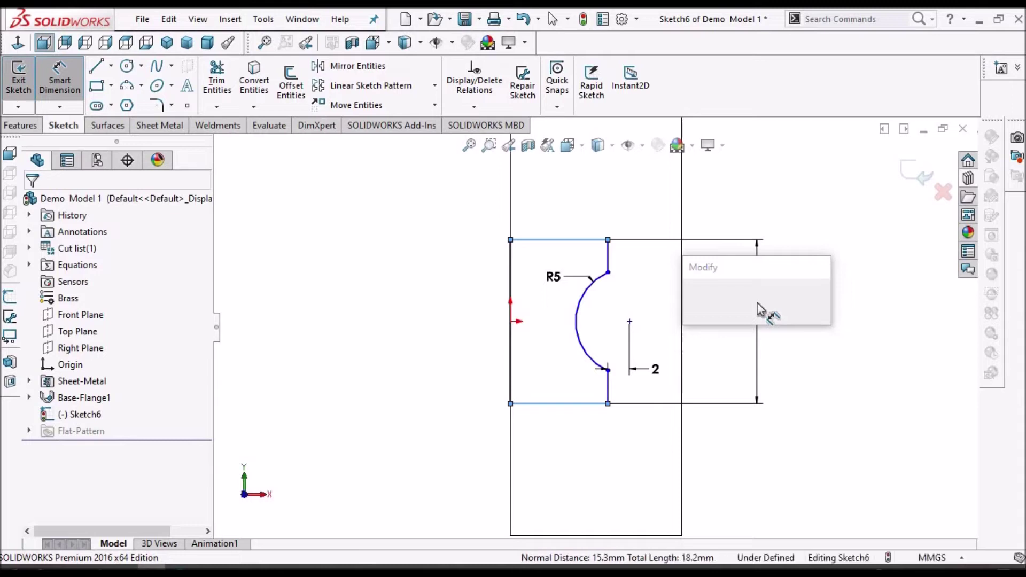
type("20")
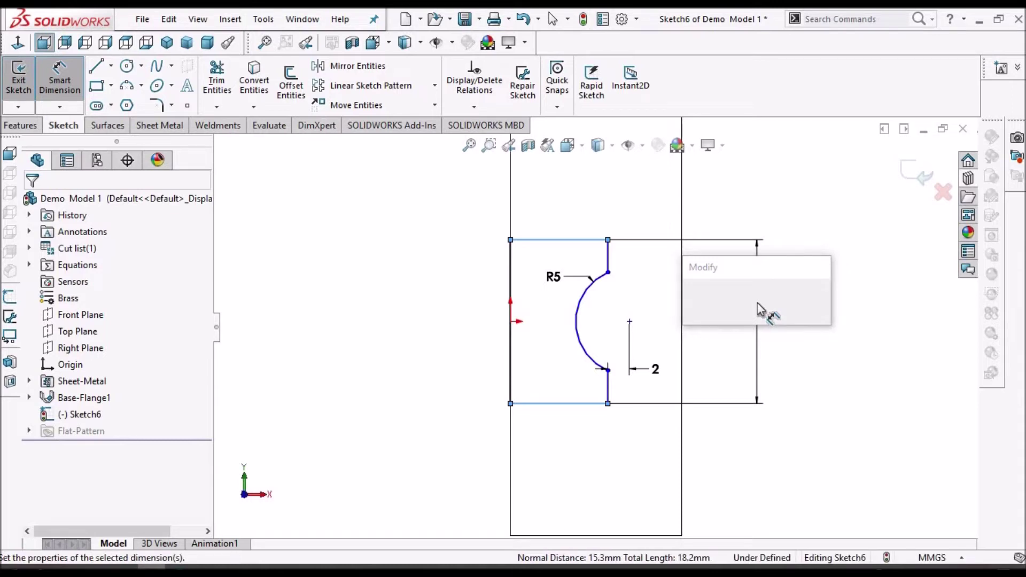
key("Return")
key("Escape")
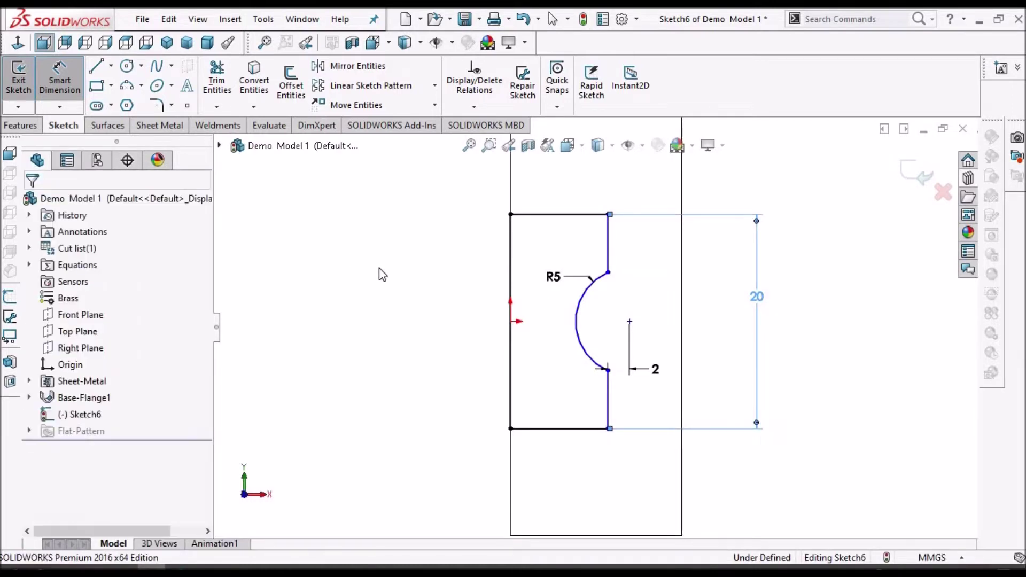
key("Escape")
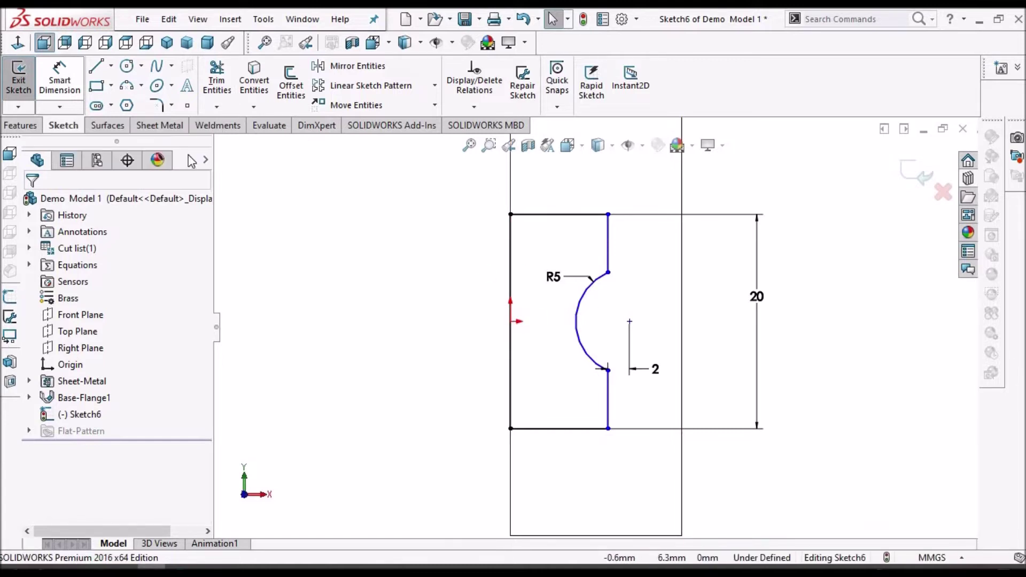
Dimension the distance from the plate's left edge to the profile's lower right vertical line as 10 mm.
left_click(65, 83)
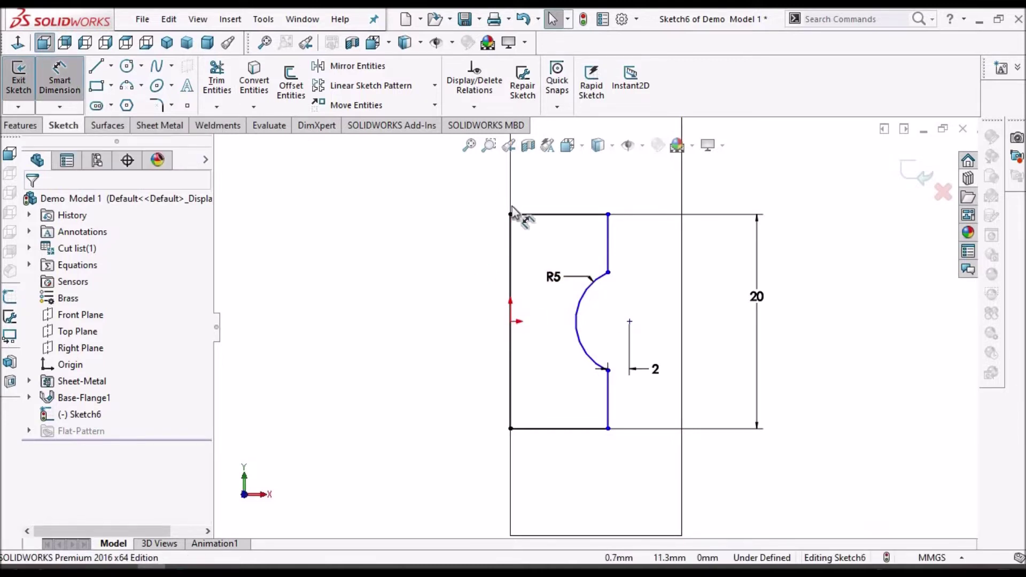
left_click(510, 321)
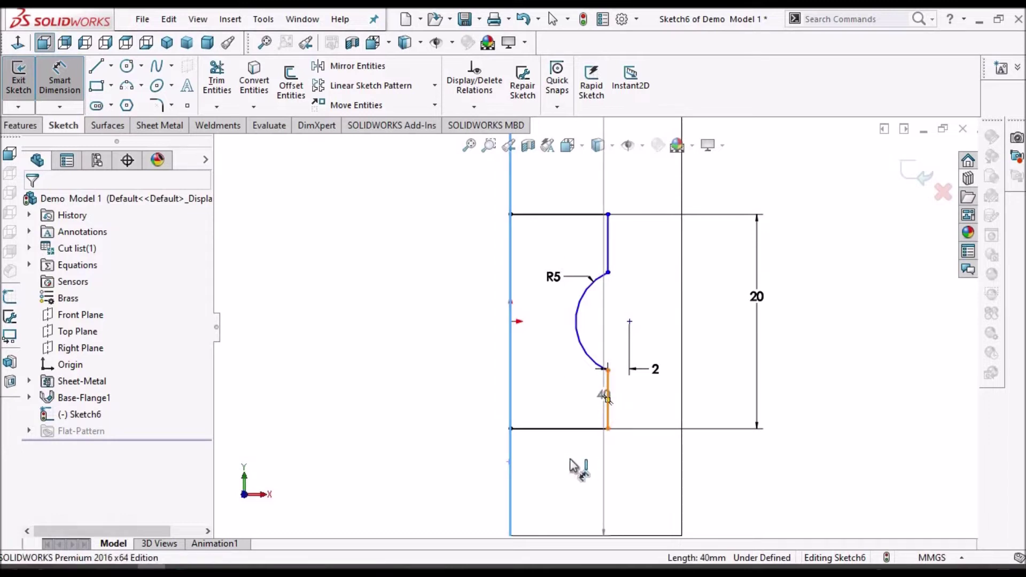
left_click(607, 398)
left_click(571, 465)
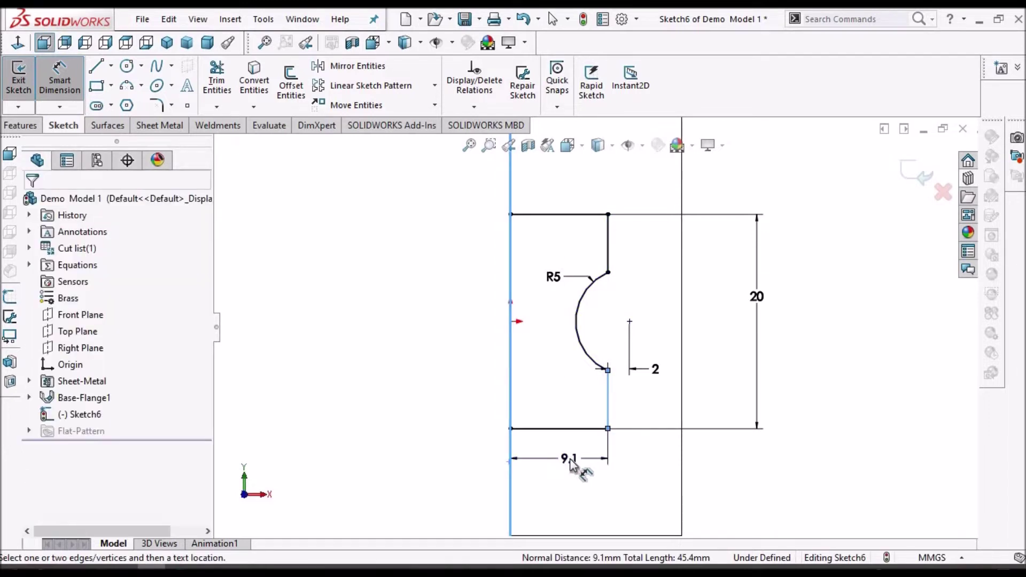
type("10")
key("Return")
key("Escape")
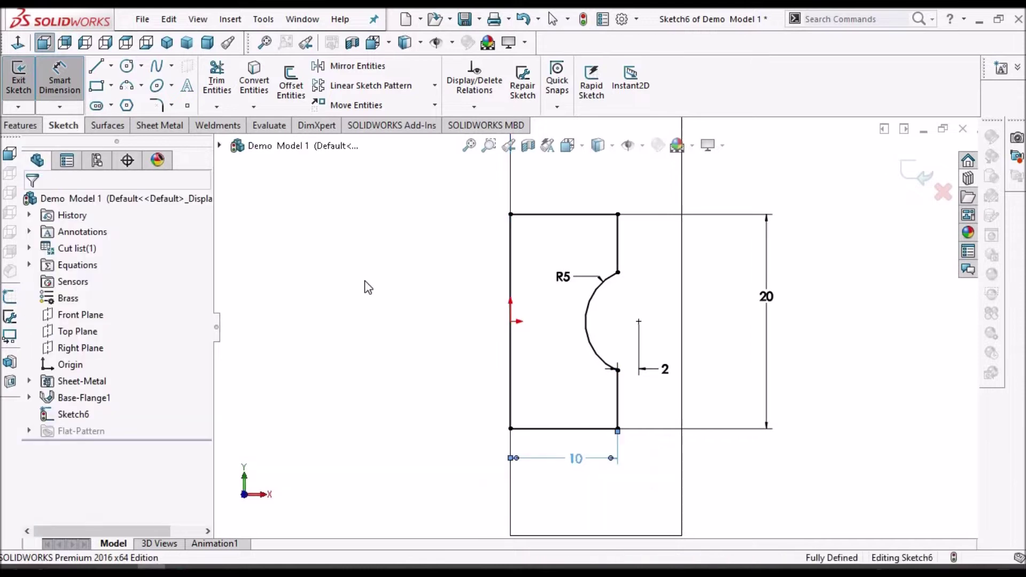
key("Escape")
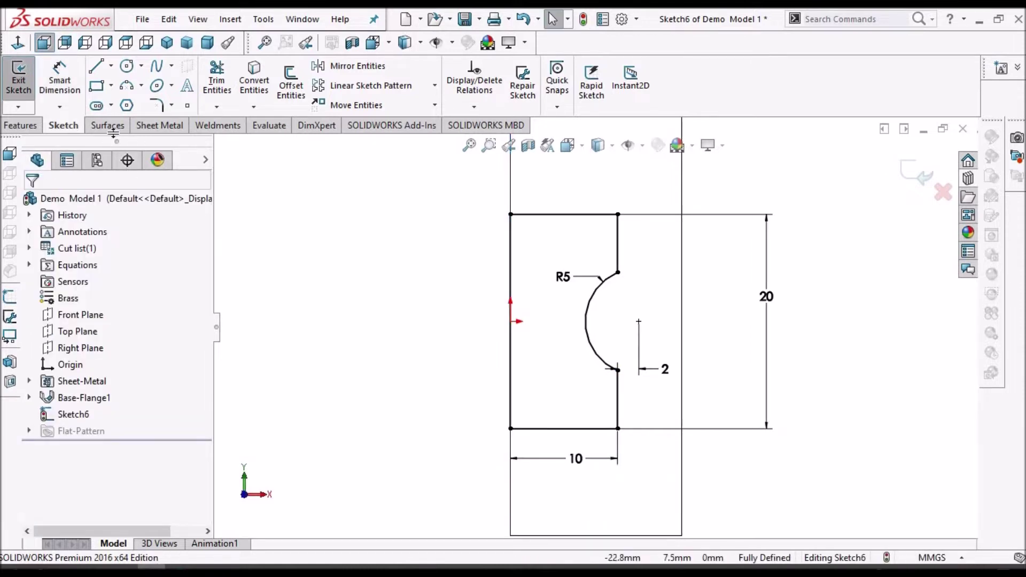
Cut the sketched profile out of the flange with an extruded blind cut linked to the sheet thickness.
left_click(158, 129)
left_click(455, 68)
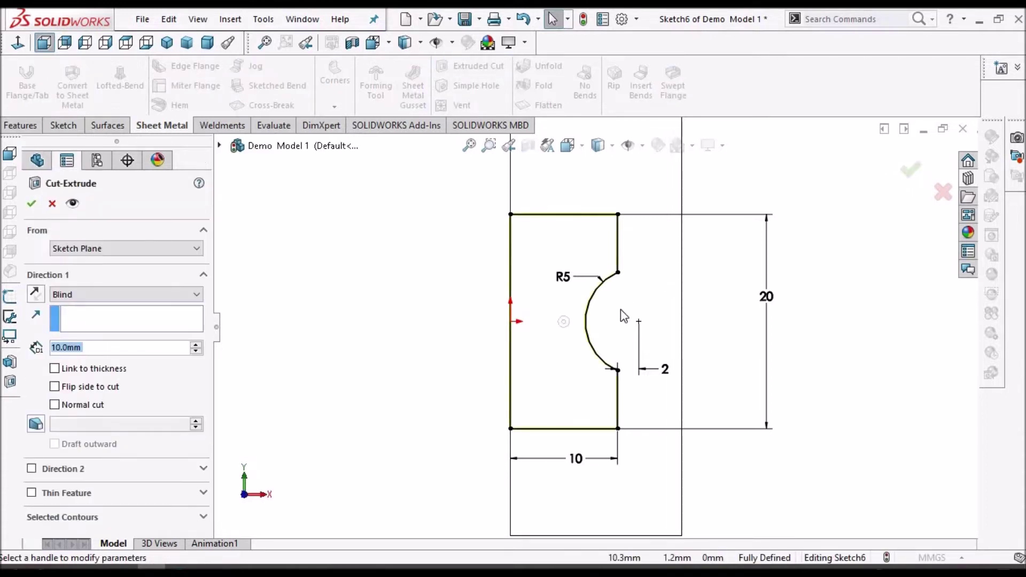
left_click(55, 369)
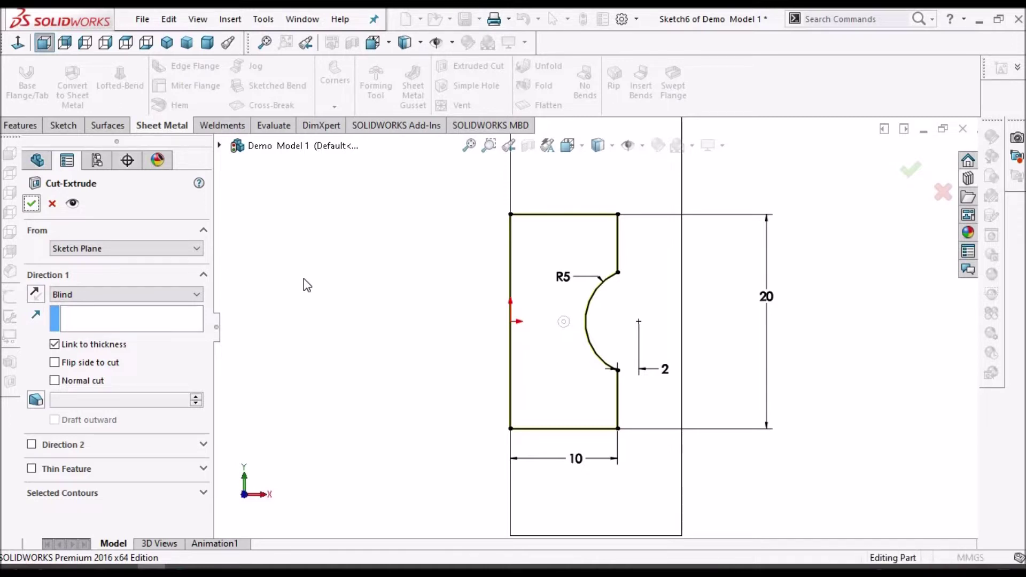
key("Return")
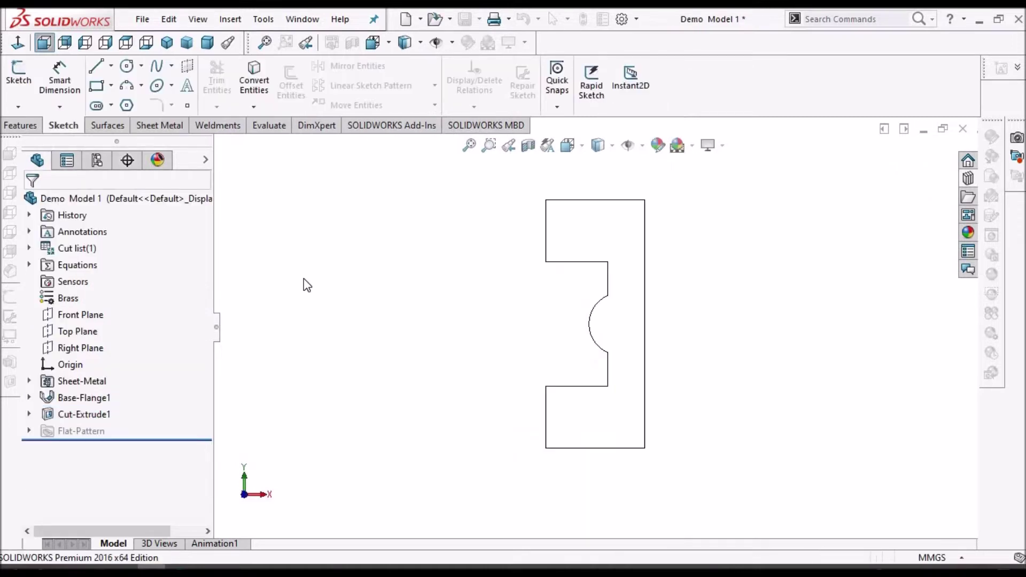
Show the part in a dimetric view and switch its display style to shaded with edges.
left_click(207, 42)
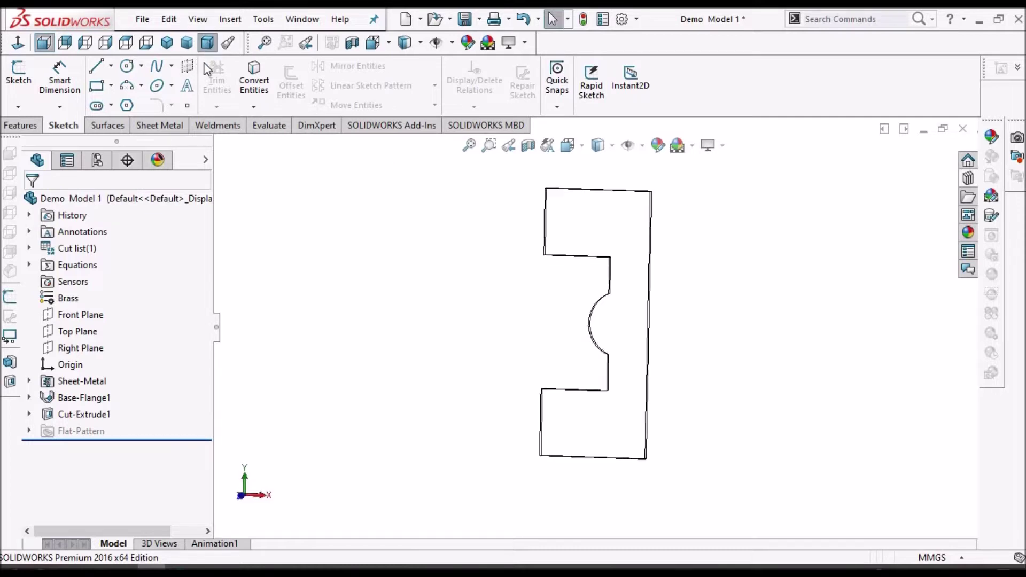
left_click(598, 145)
left_click(599, 166)
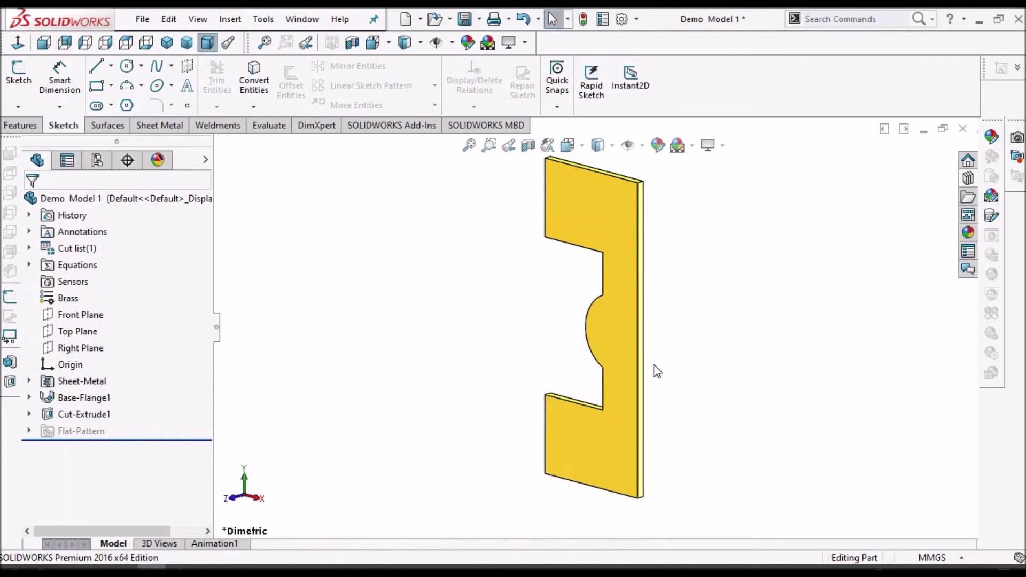
Create a 4 mm diameter blind simple hole linked to the sheet thickness on the flange's front face, near its upper edge.
left_click(611, 181)
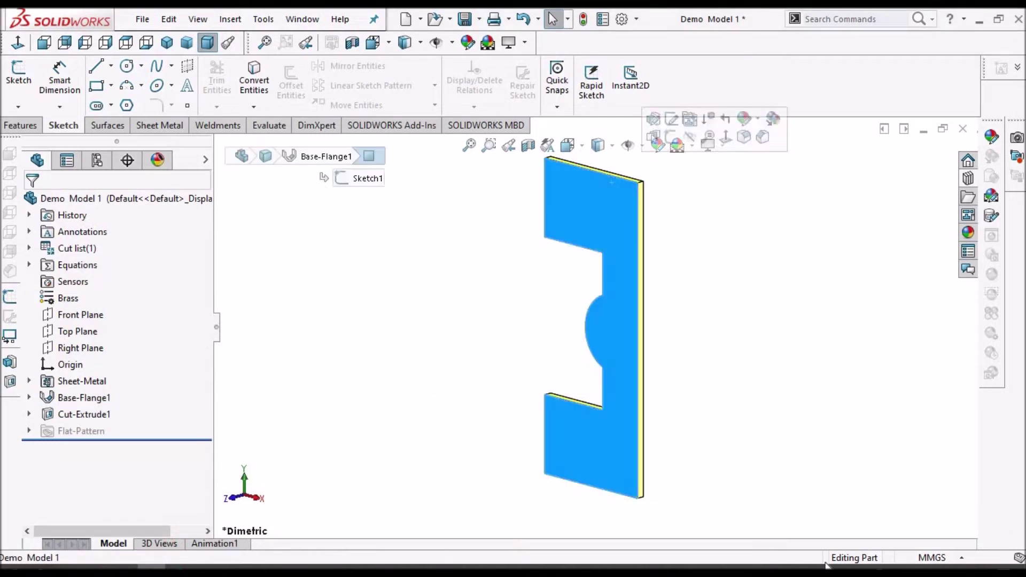
left_click(162, 126)
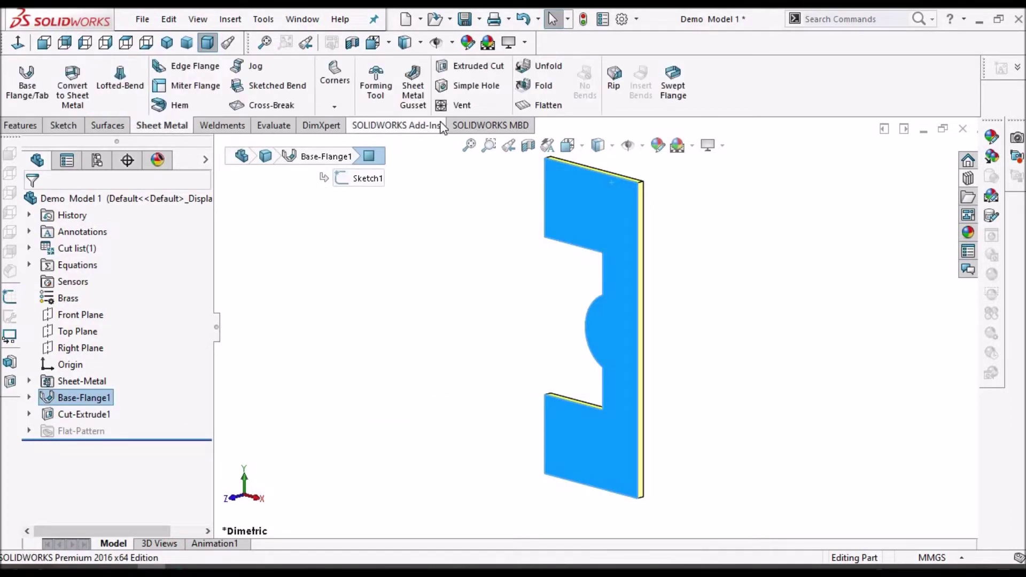
left_click(470, 88)
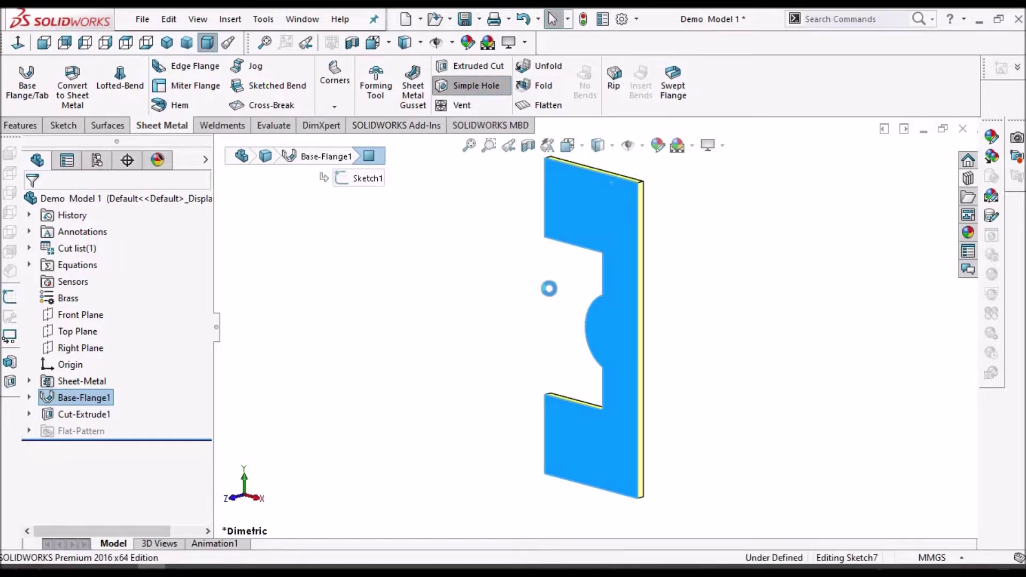
left_click(617, 328)
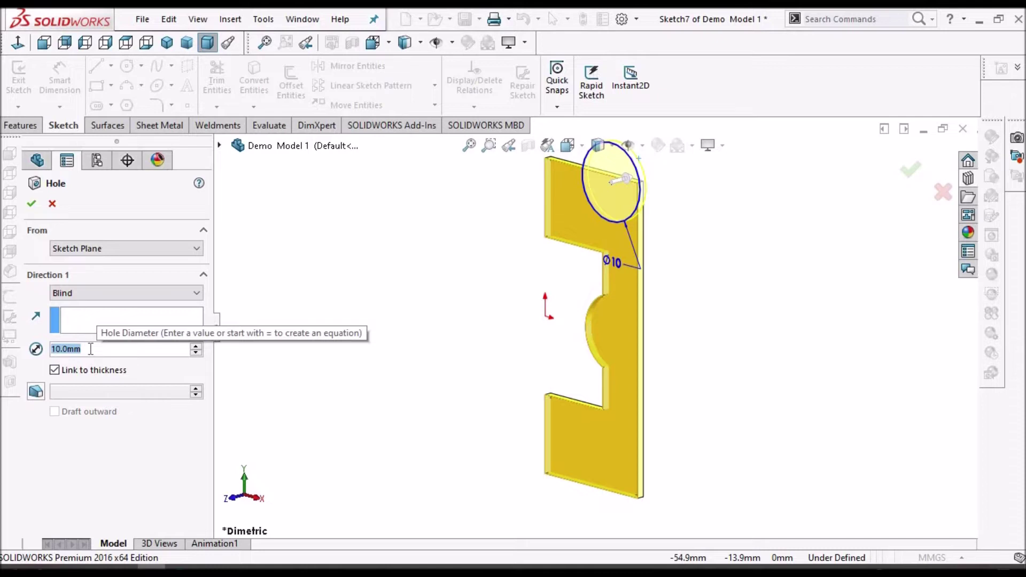
type("4")
key("Return")
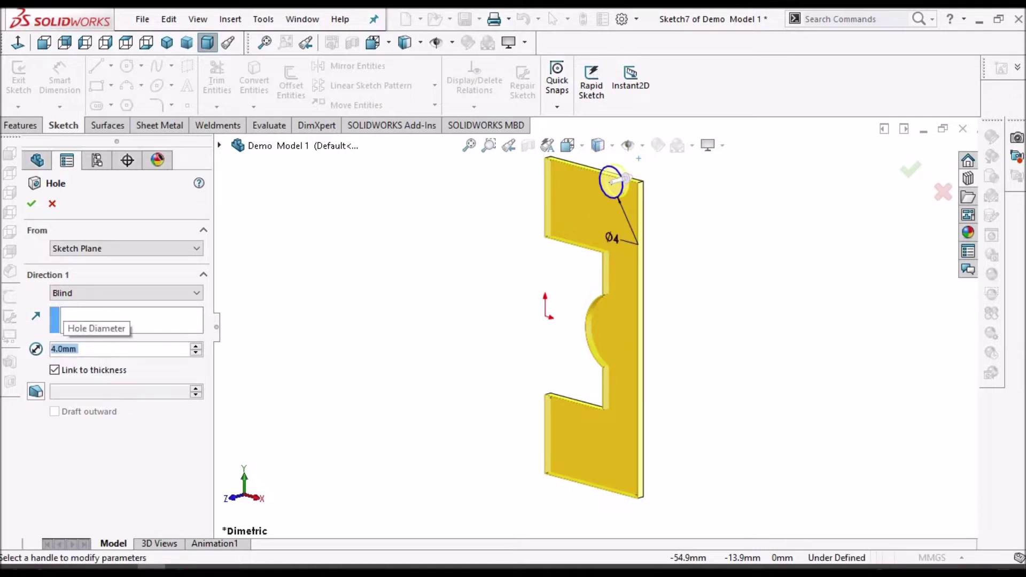
left_click(32, 203)
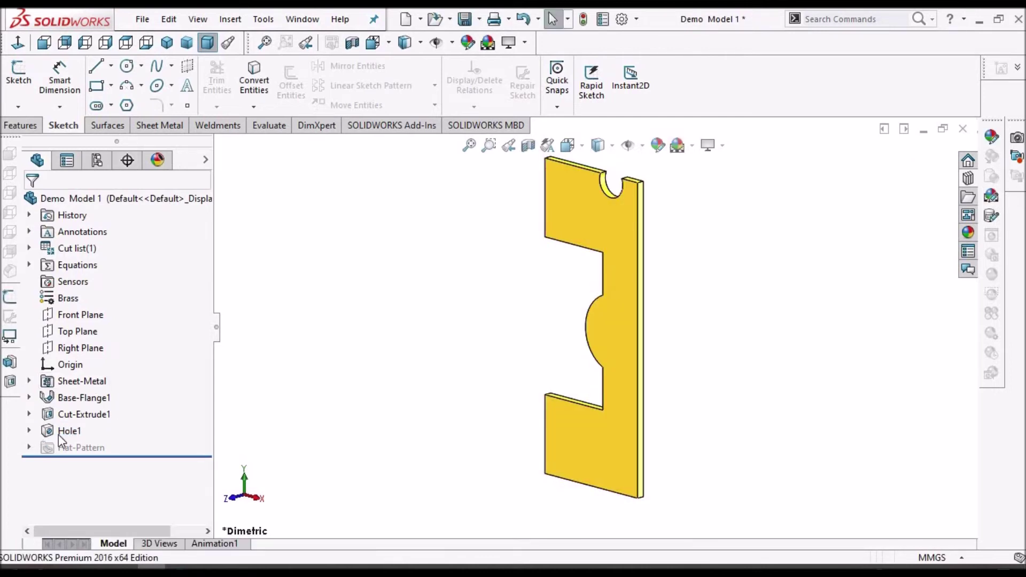
Edit the hole's sketch in front view and move the 4 mm circle's centre to the centre of the cutout's arc.
right_click(97, 447)
left_click(109, 302)
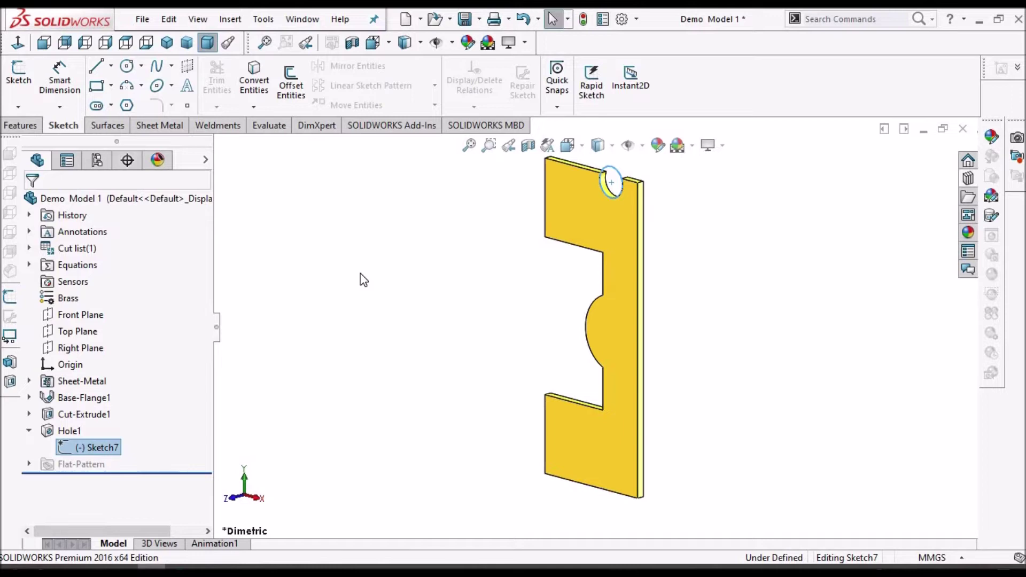
left_click(43, 43)
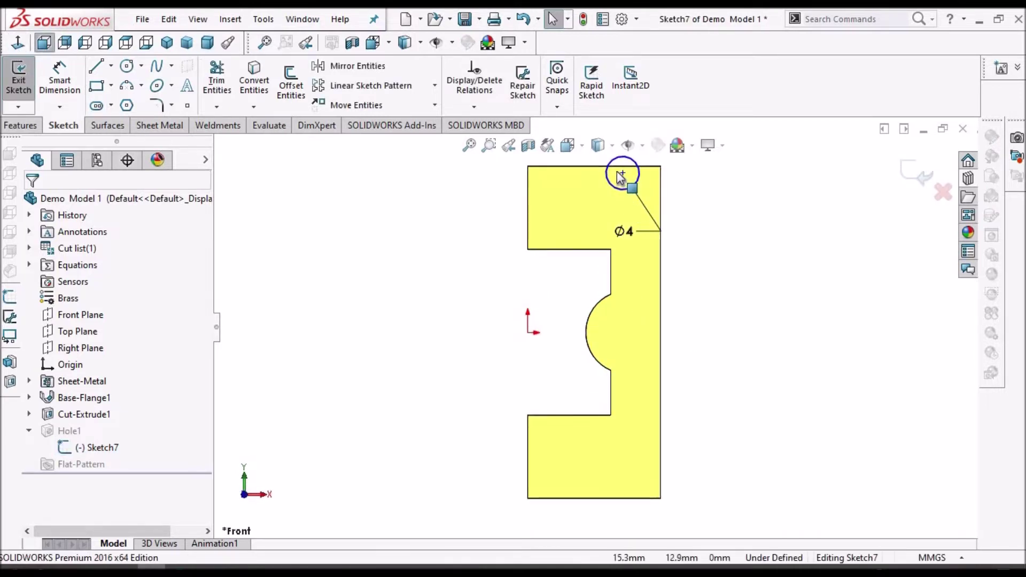
left_click_drag(623, 179, 638, 331)
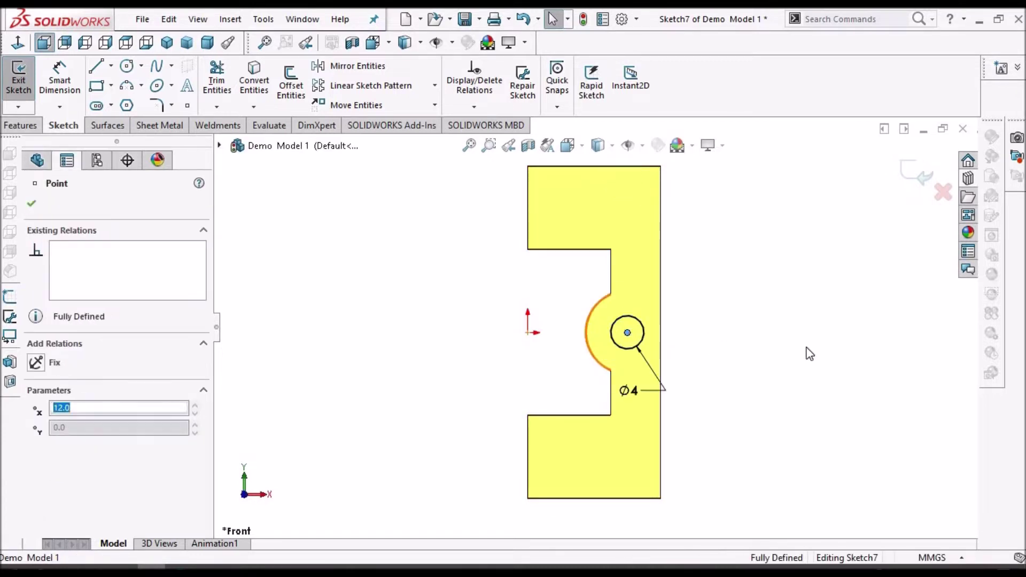
left_click(774, 374)
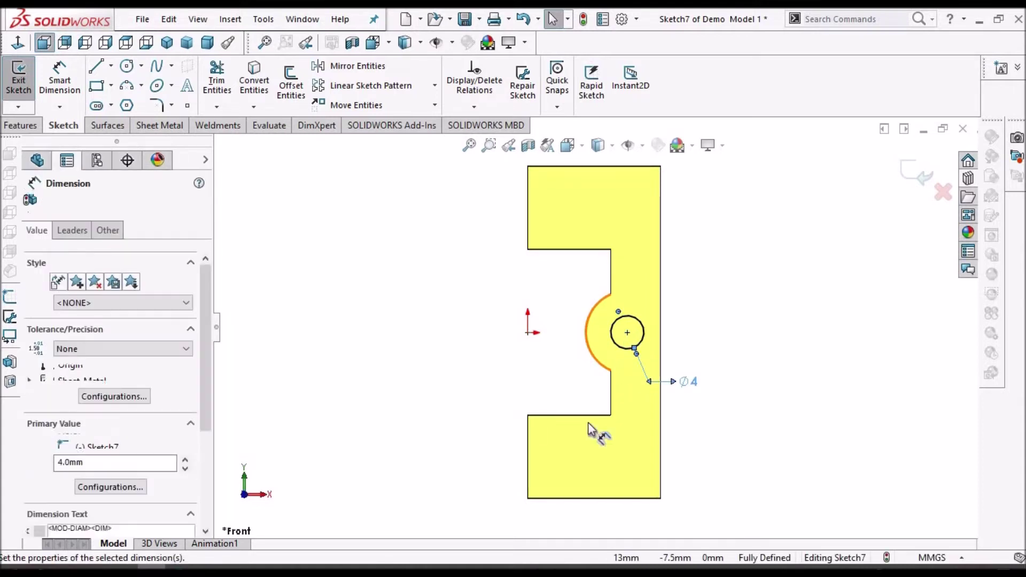
key("Escape")
Sketch two circles about 3.8 mm in diameter, one on the plate's lower arm and one on its upper arm.
left_click(126, 65)
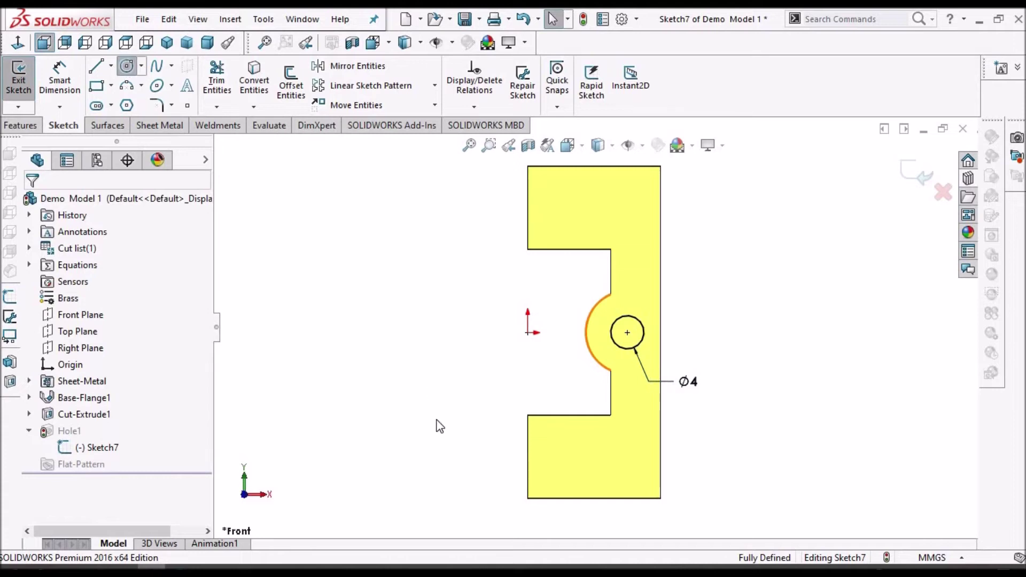
mouse_move(582, 462)
left_mouse_down()
mouse_move(609, 451)
mouse_move(593, 457)
left_mouse_up()
left_click_drag(574, 205, 582, 192)
right_click(448, 220)
left_click(477, 225)
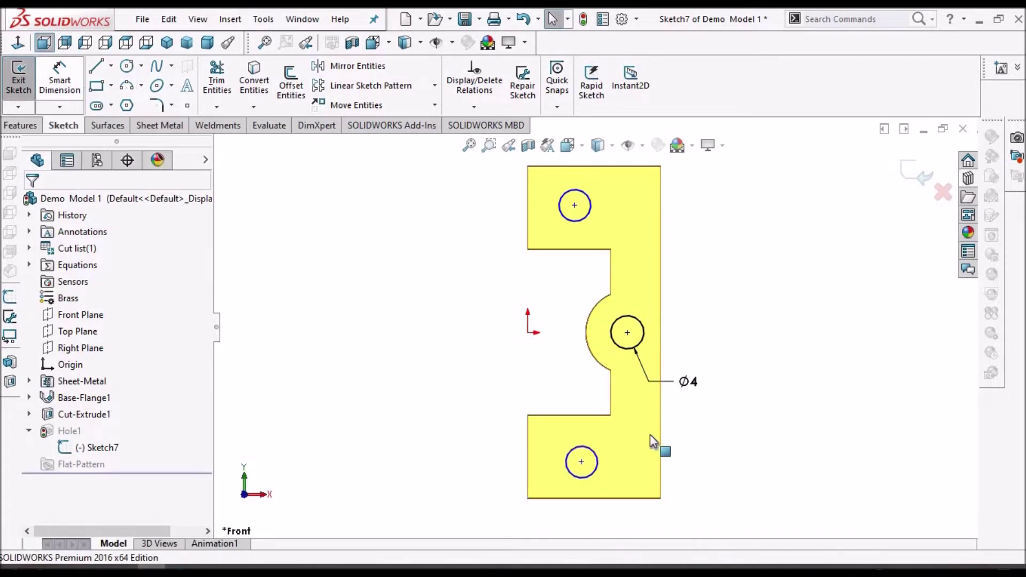
Dimension the horizontal distance from the lower circle's centre to the plate's right edge as 9 mm.
left_click(660, 332)
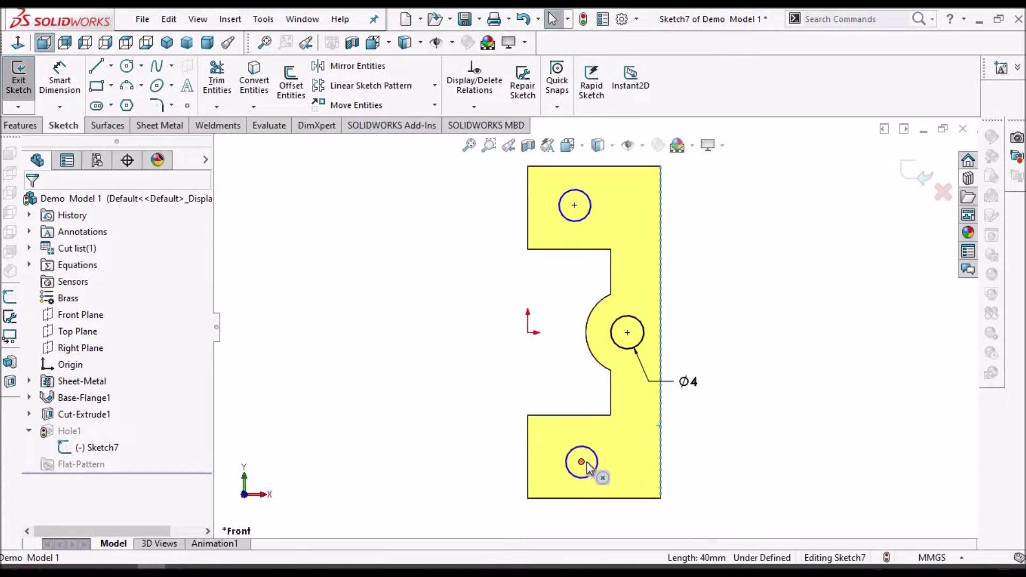
left_click(582, 462)
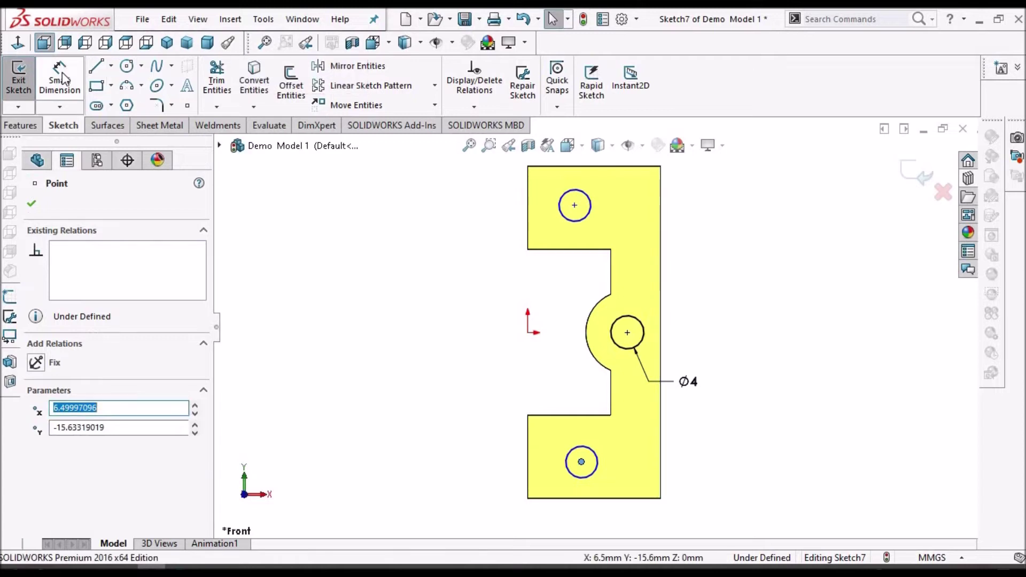
left_click(59, 78)
left_click(660, 458)
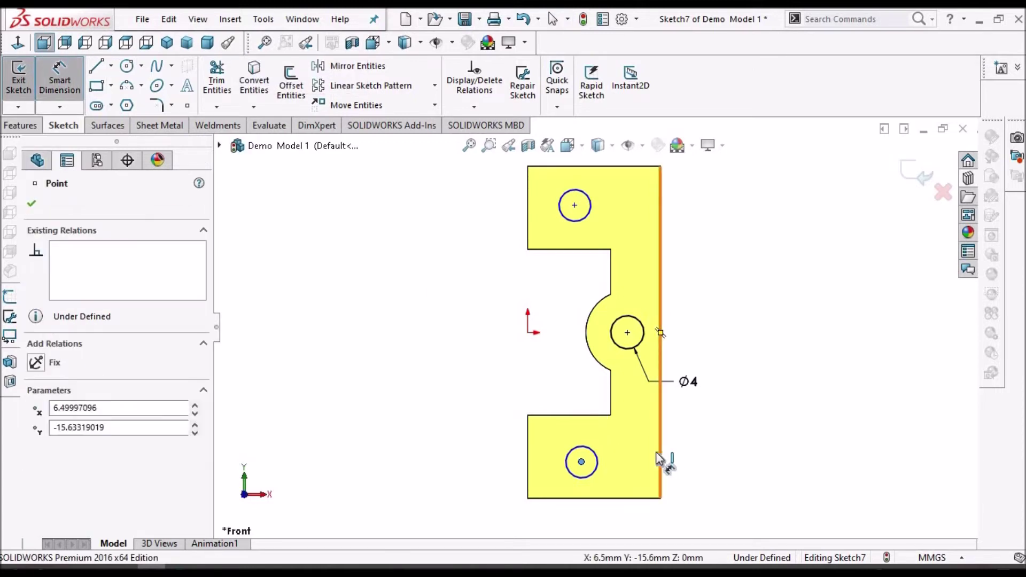
left_click(616, 526)
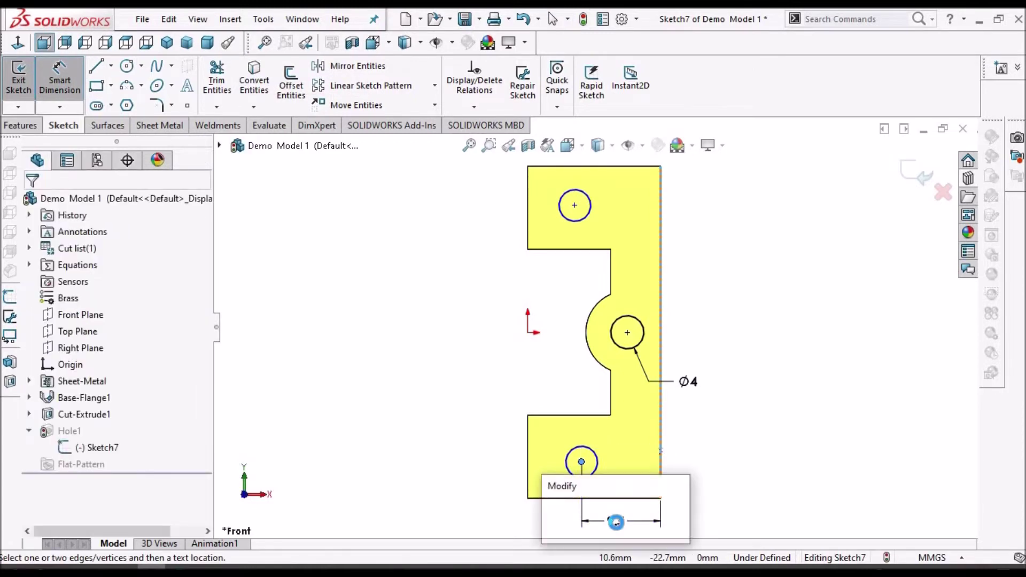
type("9")
key("Return")
key("Escape")
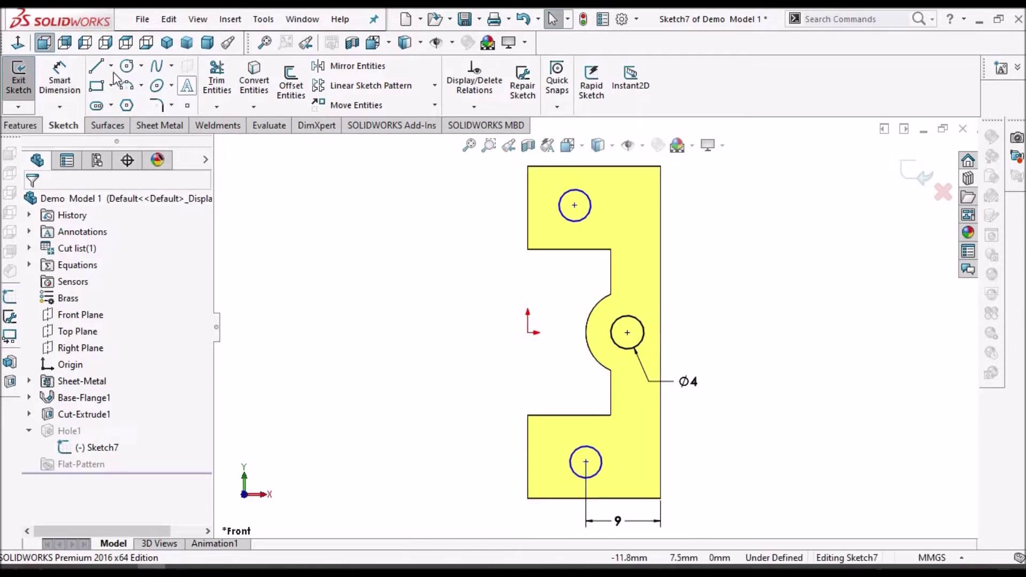
Dimension the vertical distance from the plate's bottom edge to the lower circle's centre as 4 mm.
left_click(67, 83)
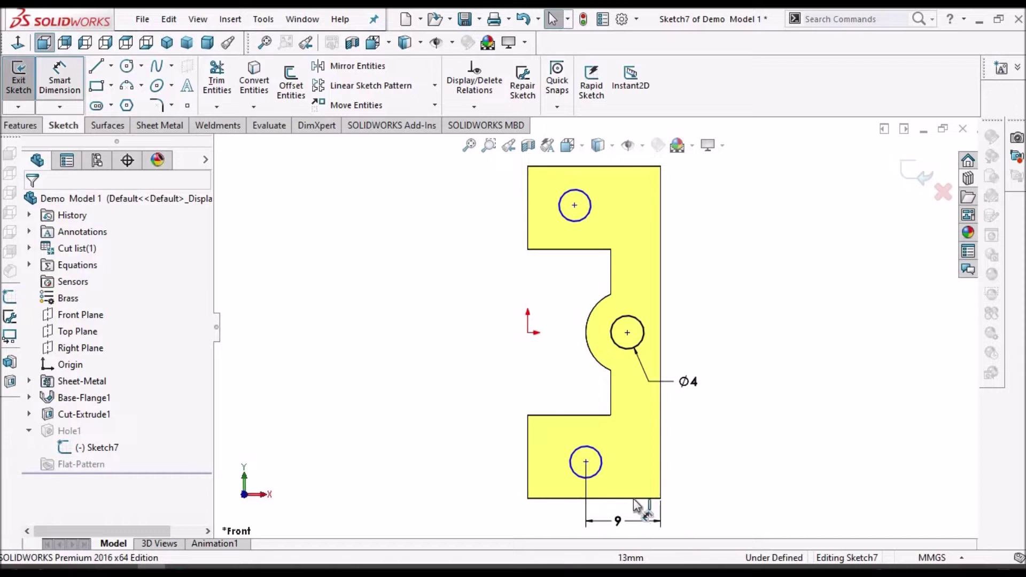
left_click(634, 500)
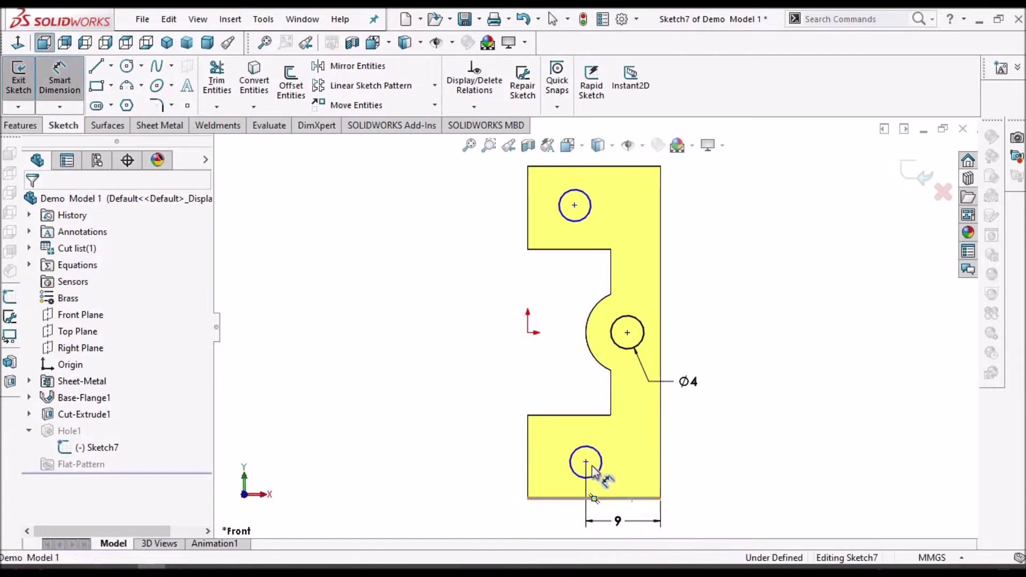
left_click(711, 478)
key("Escape")
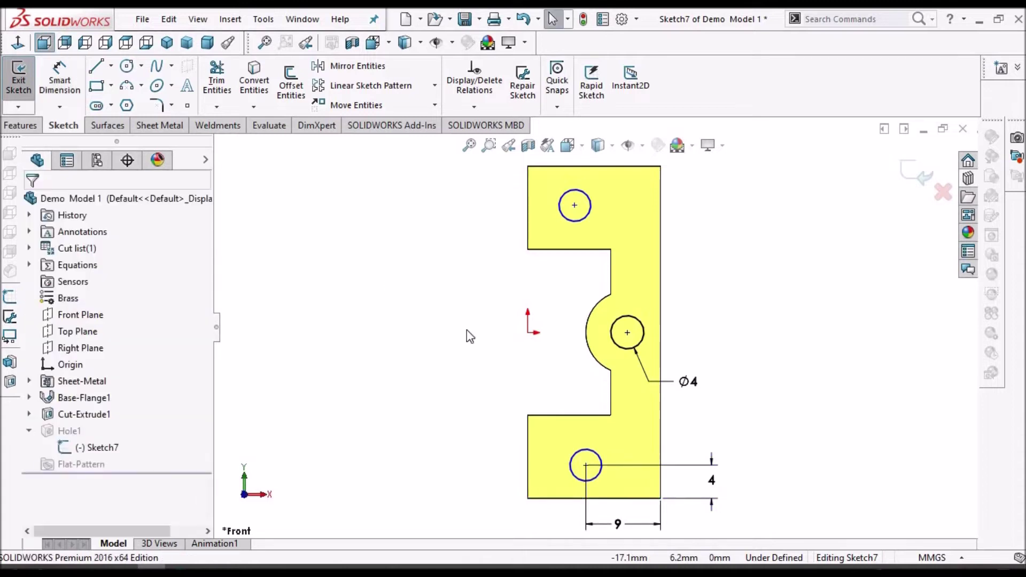
Align the centres of the lower and upper circles with a Vertical relation.
left_click(586, 465)
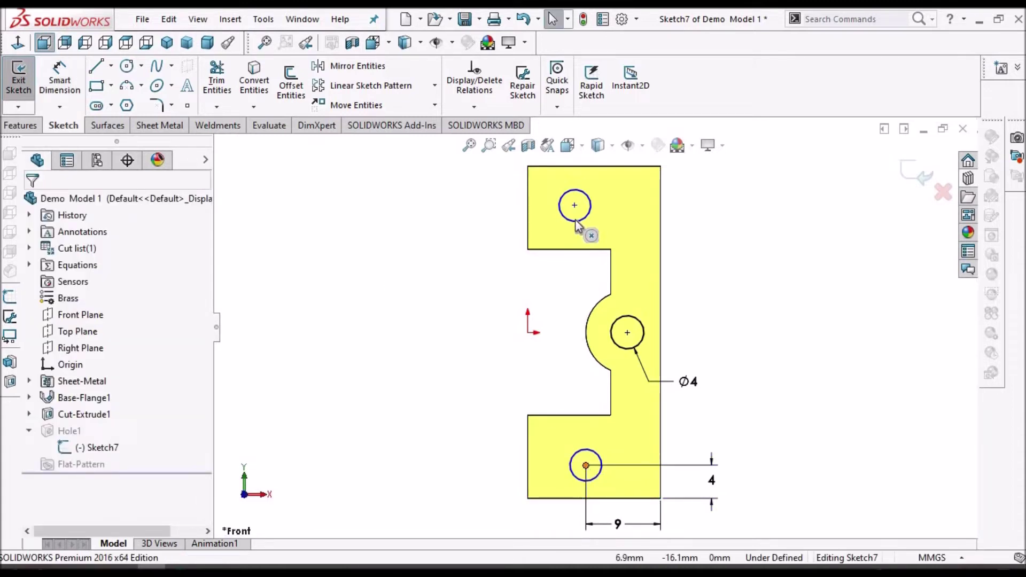
left_click(575, 206)
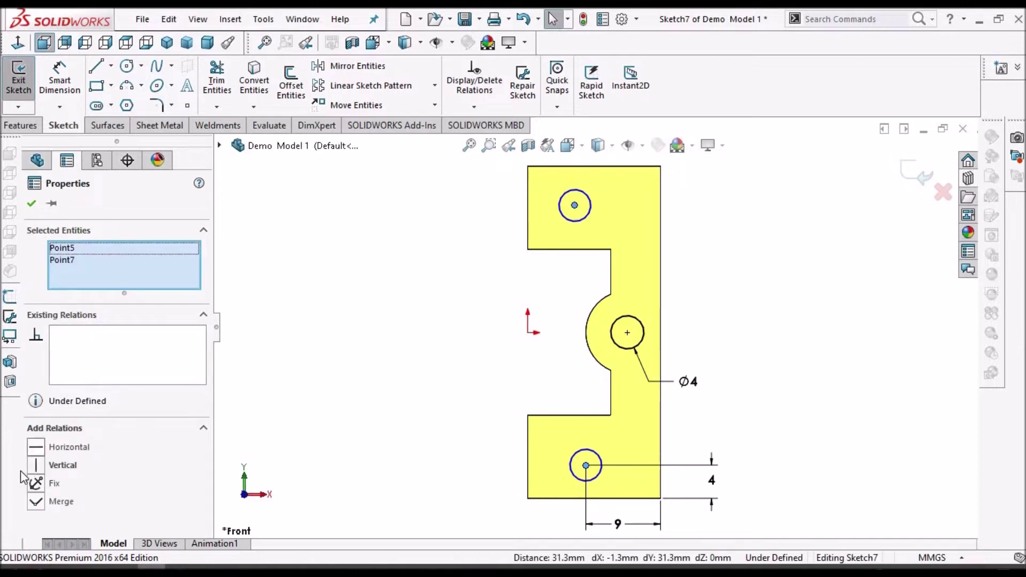
left_click(36, 464)
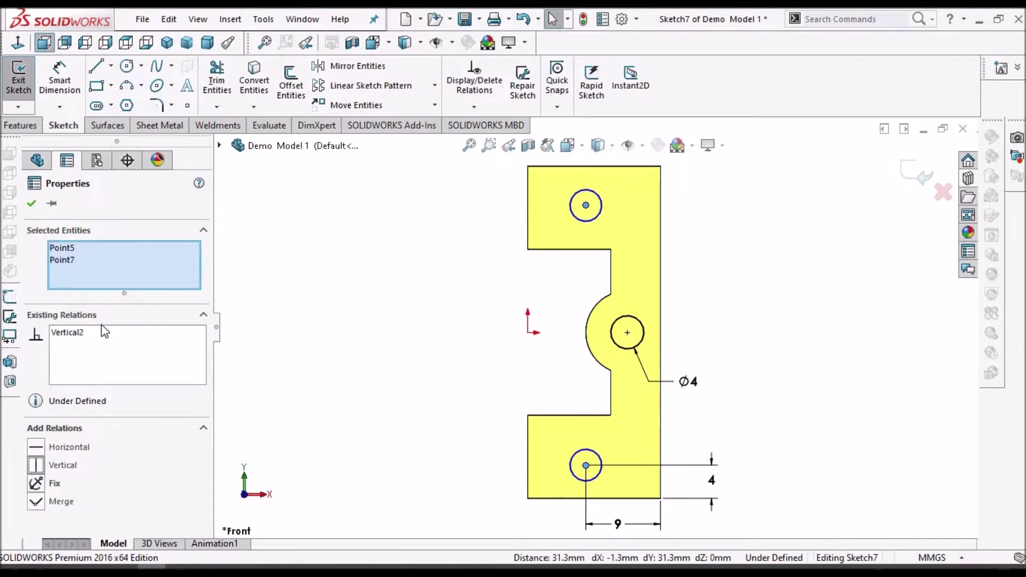
left_click(31, 205)
Draw a horizontal centerline about 27 mm long from the origin through the middle circle and past the plate's right edge.
left_click(111, 65)
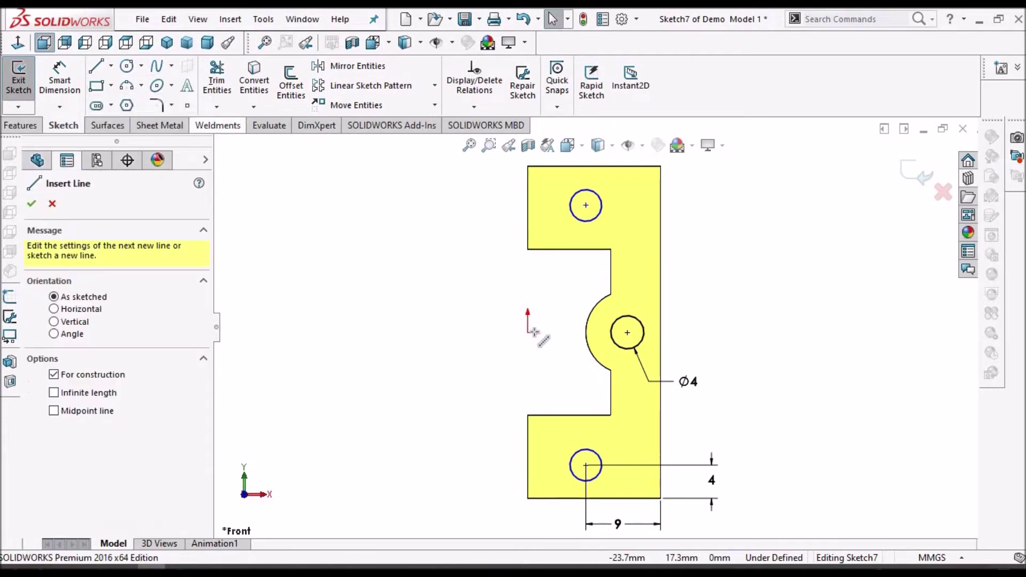
left_click(746, 346)
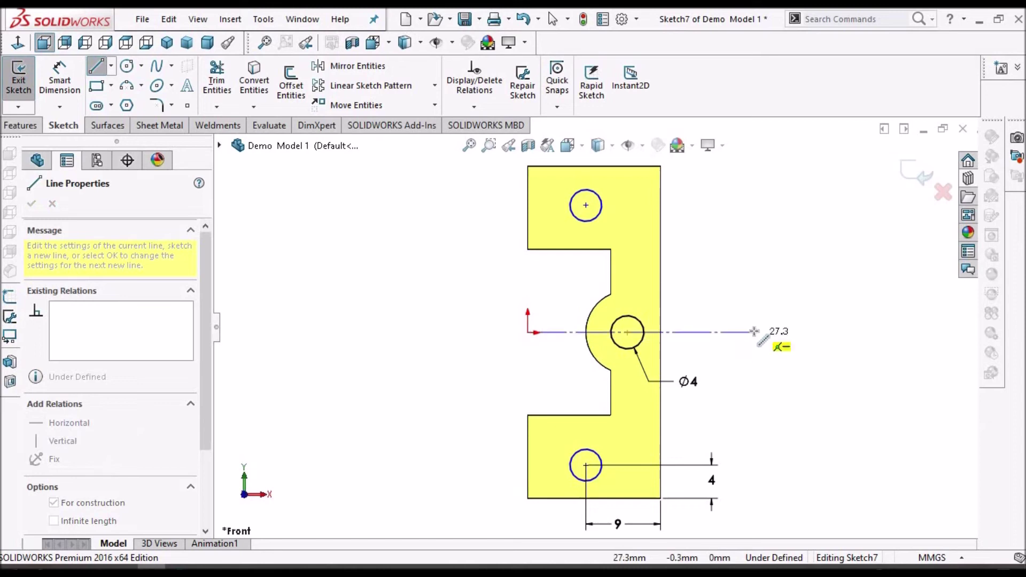
left_click(743, 291)
right_click(748, 255)
left_click(770, 255)
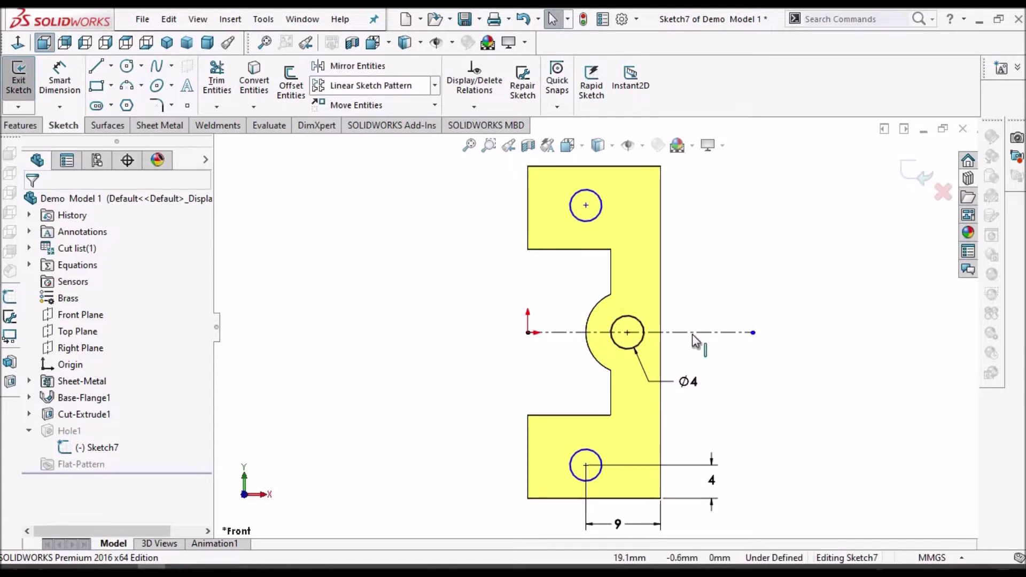
Make the upper and lower circles symmetric about the horizontal centerline.
left_click(594, 458)
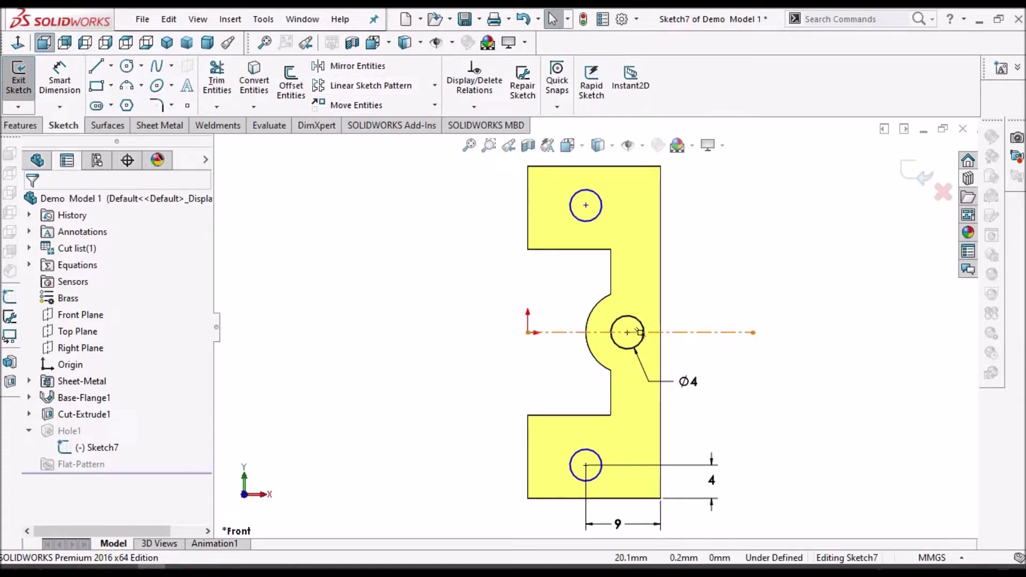
left_click(593, 459, "ctrl")
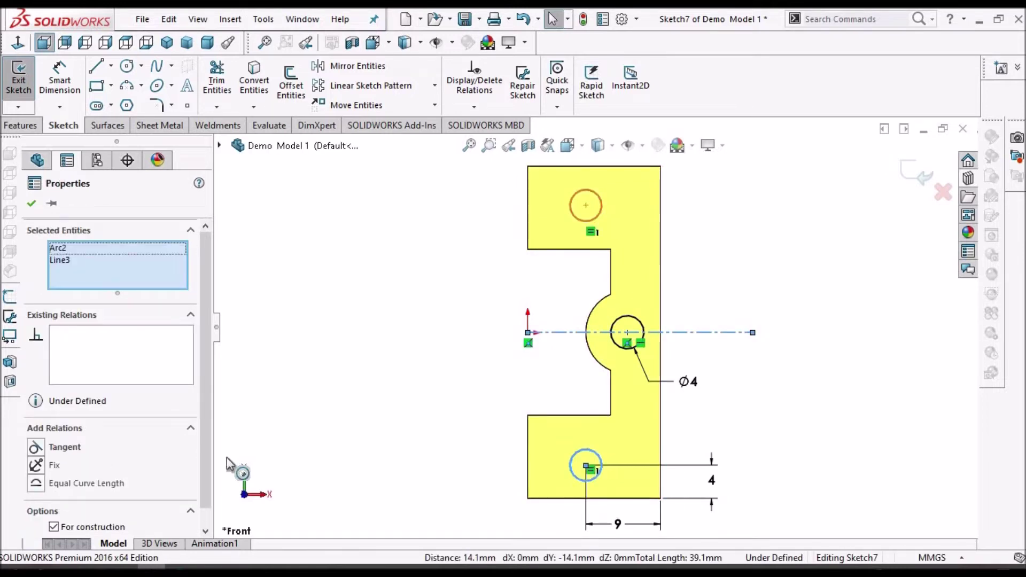
left_click(601, 205, "ctrl")
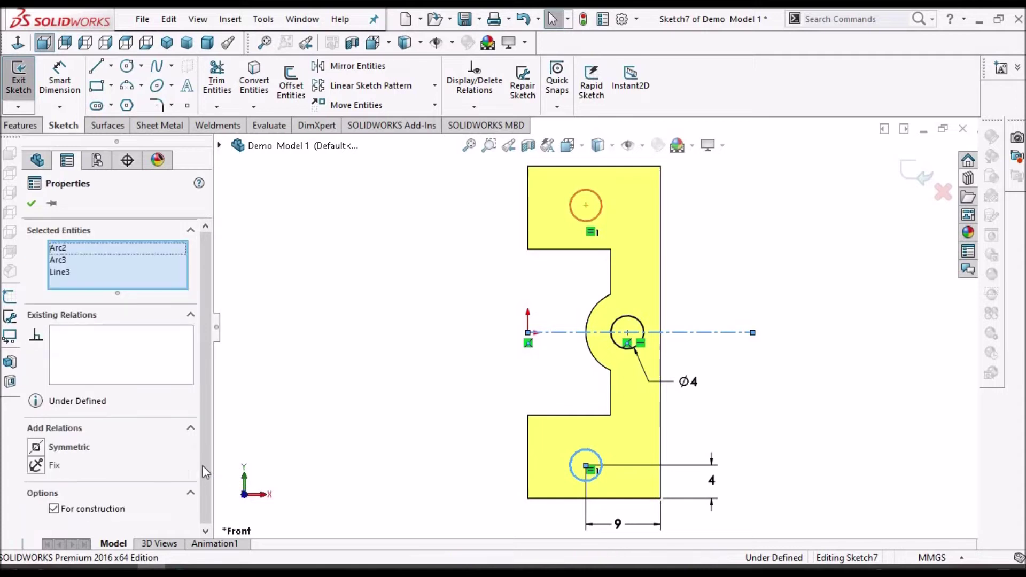
left_click(36, 446)
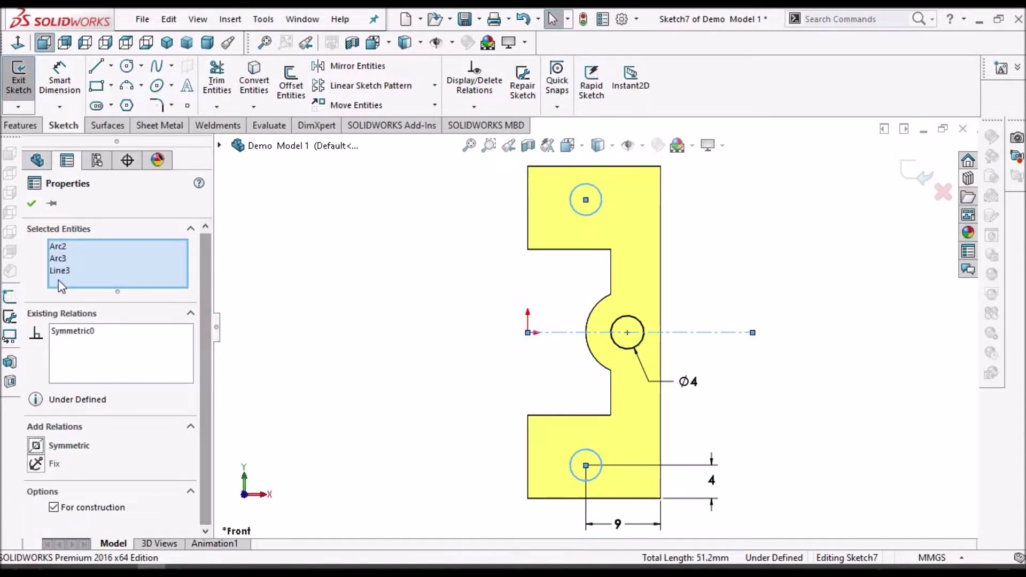
left_click(31, 204)
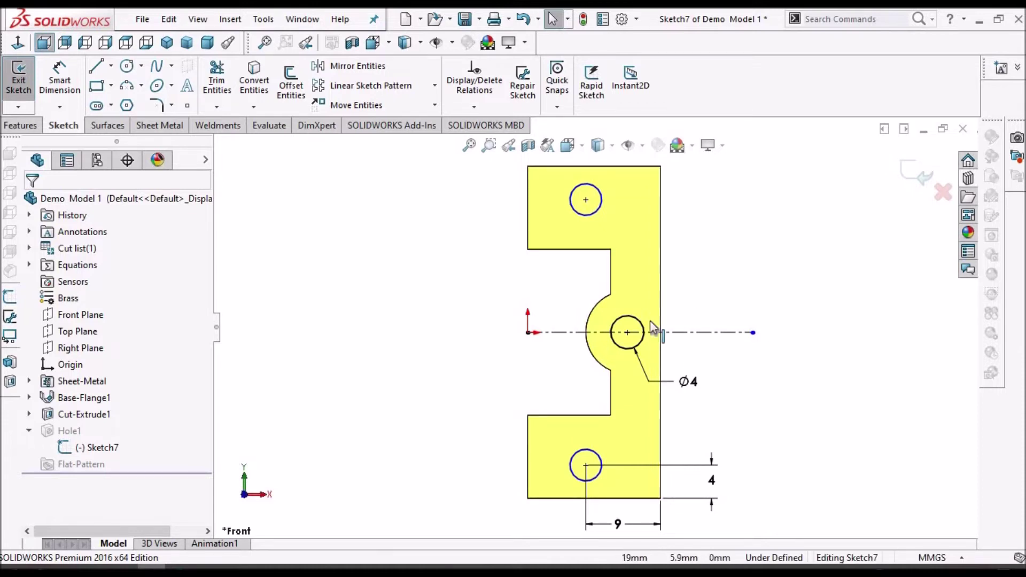
Apply an Equal relation to the upper, middle and lower circles.
left_click(600, 210)
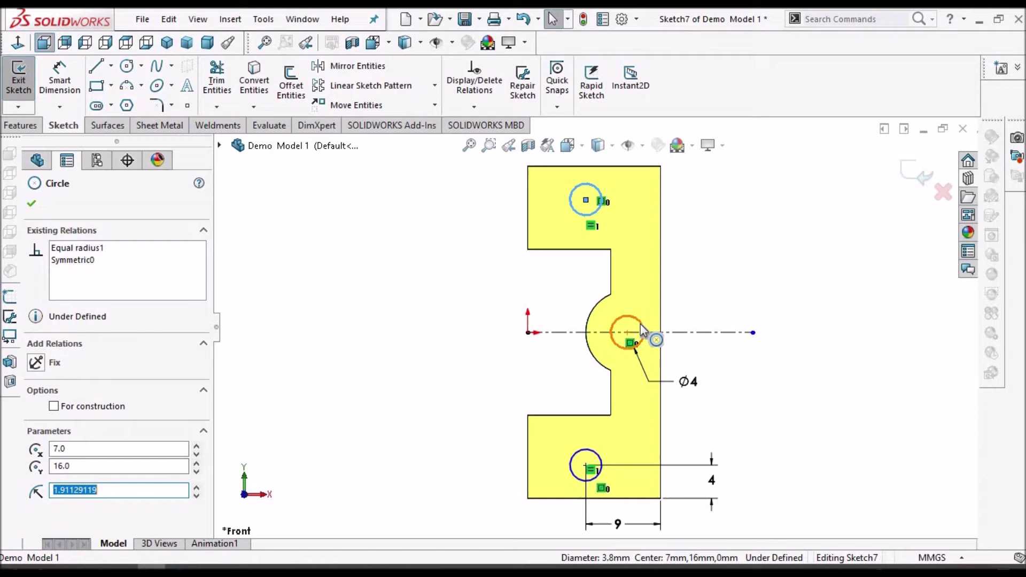
left_click(593, 457, "ctrl")
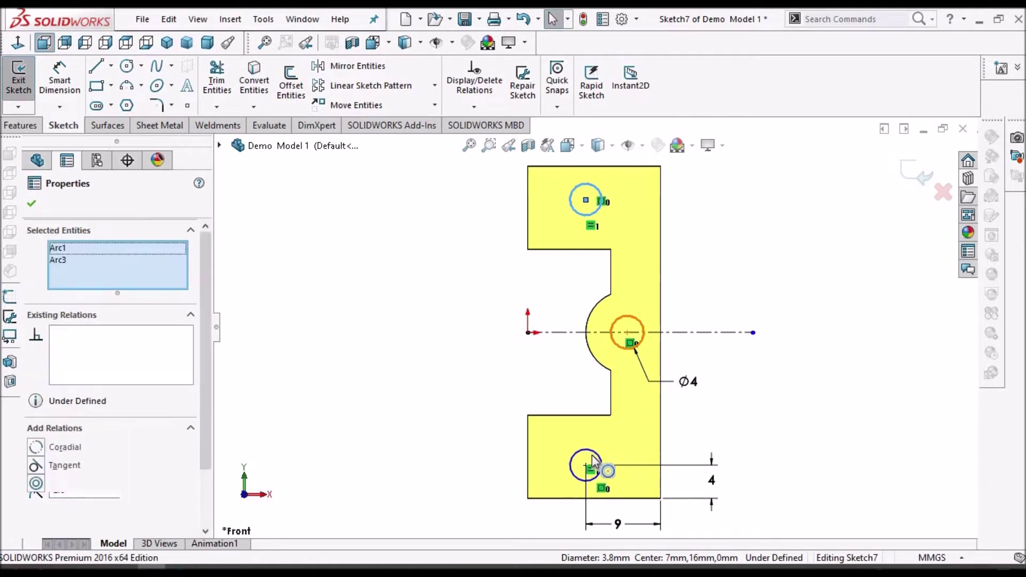
left_click(593, 460, "ctrl")
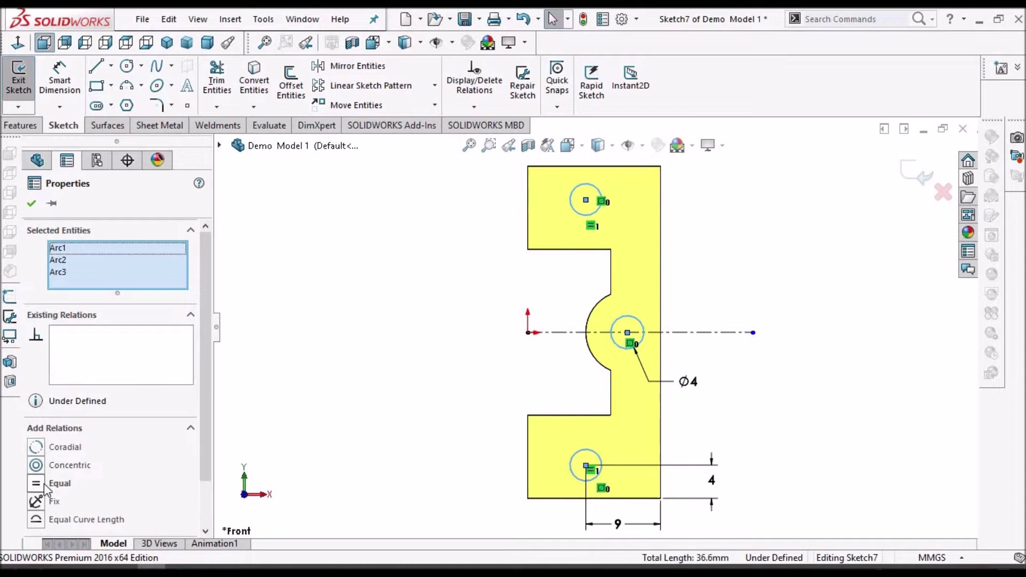
left_click(46, 487)
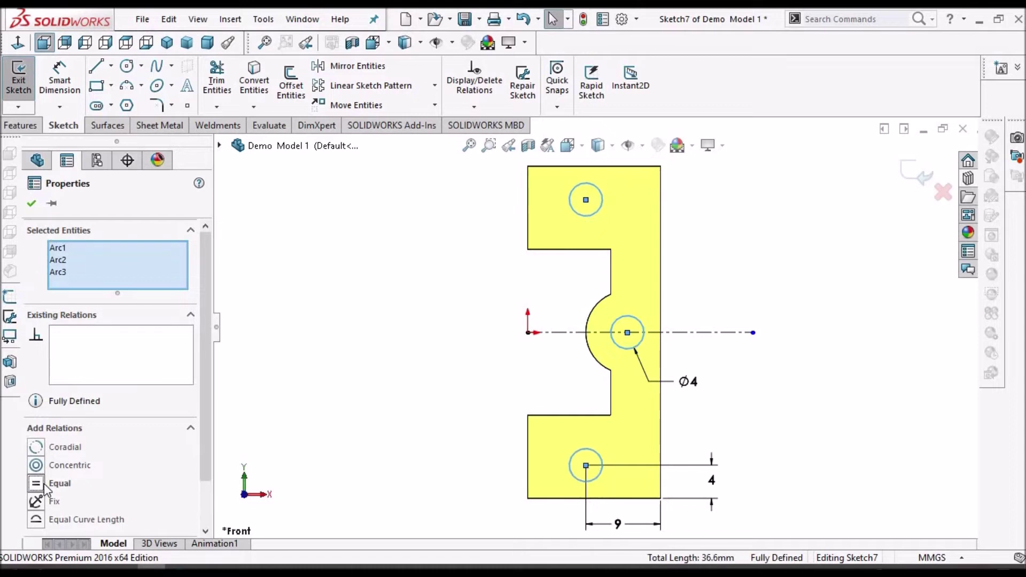
Exit the hole sketch to cut the three circular holes through the plate.
left_click(412, 281)
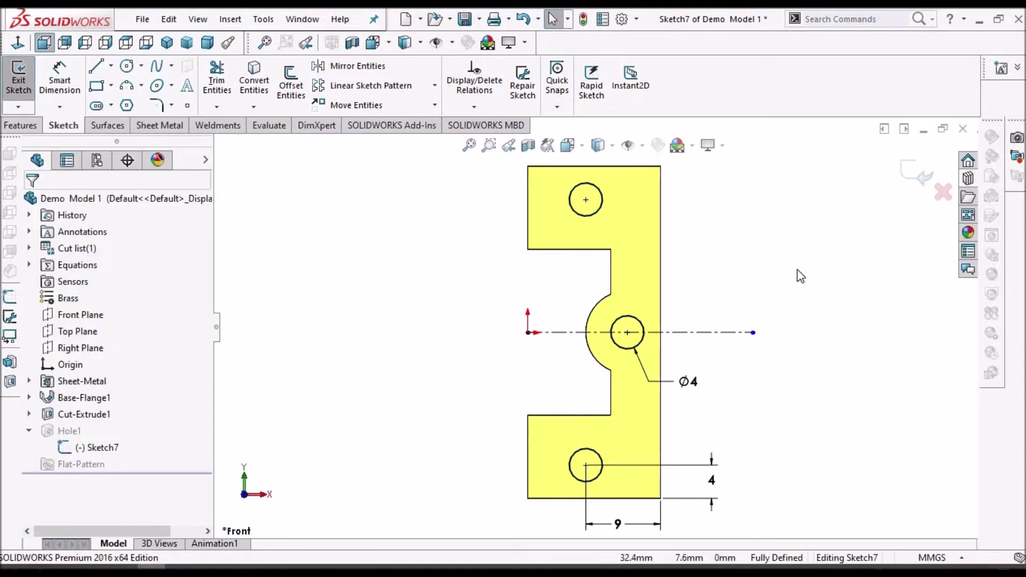
left_click(920, 175)
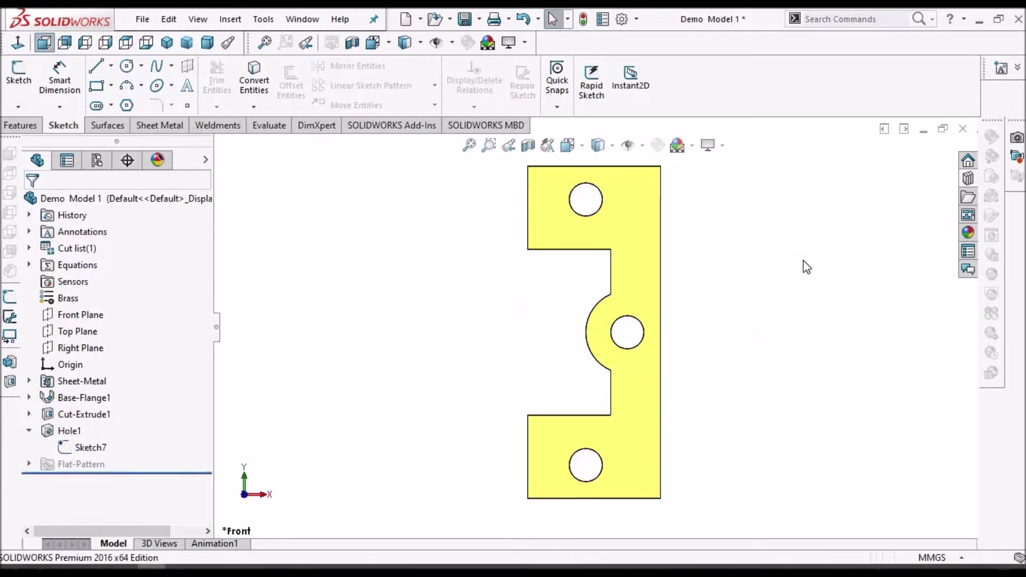
key("ctrl+7")
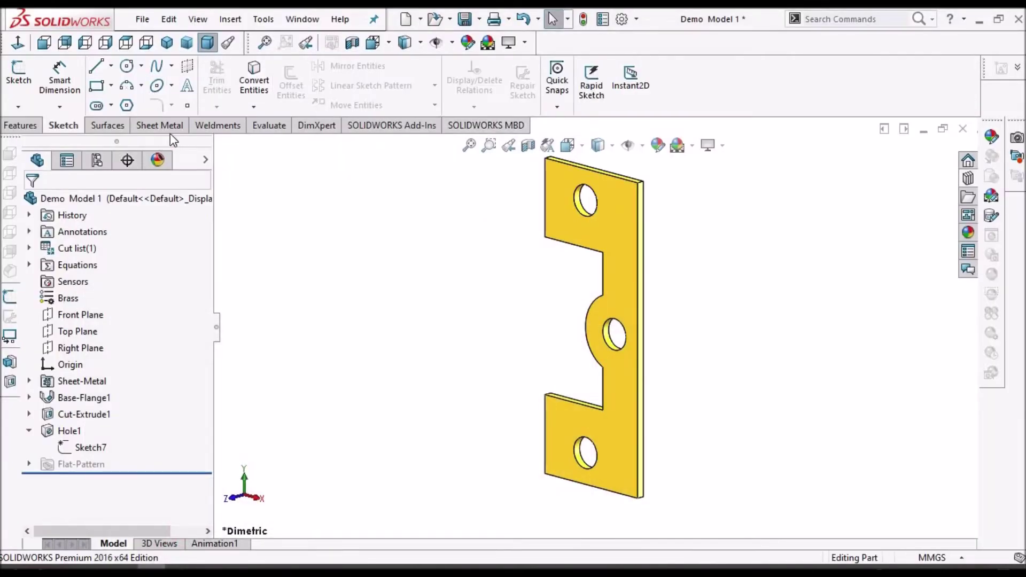
Start a Rolled hem on the outer vertical edges of the plate's upper and lower tabs.
left_click(169, 130)
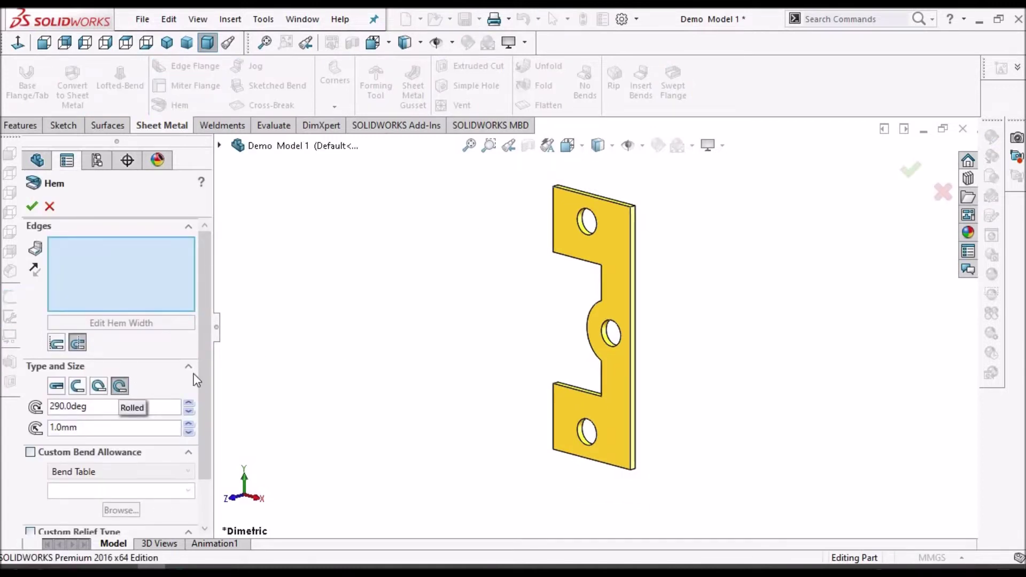
scroll(556, 237, "down", 1)
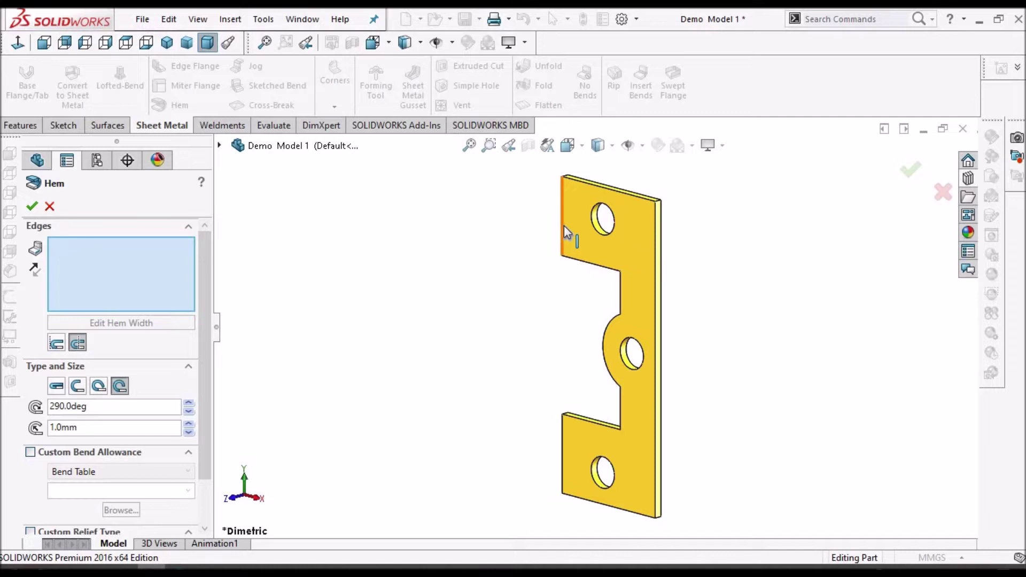
left_click(566, 233)
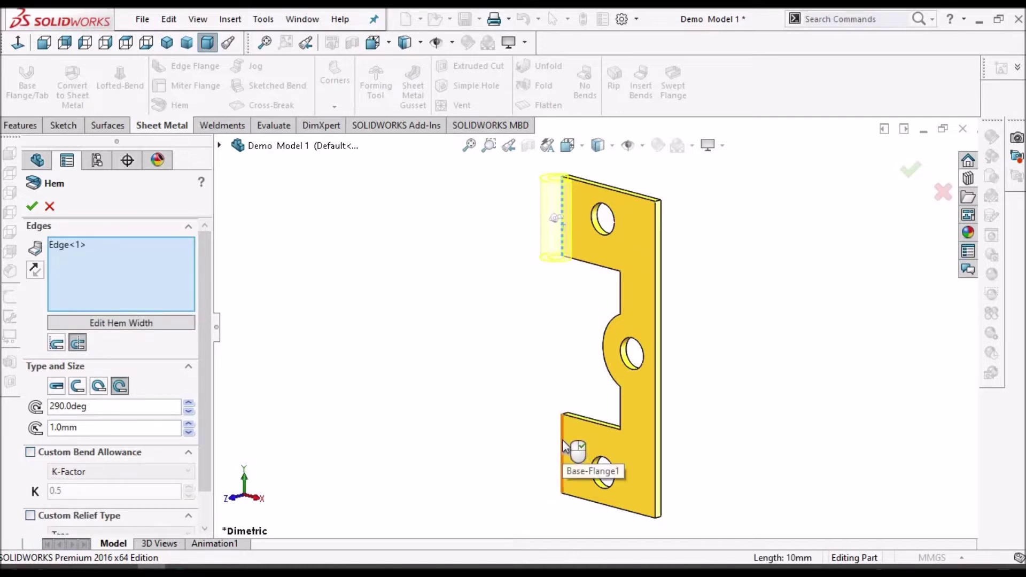
left_click(563, 446)
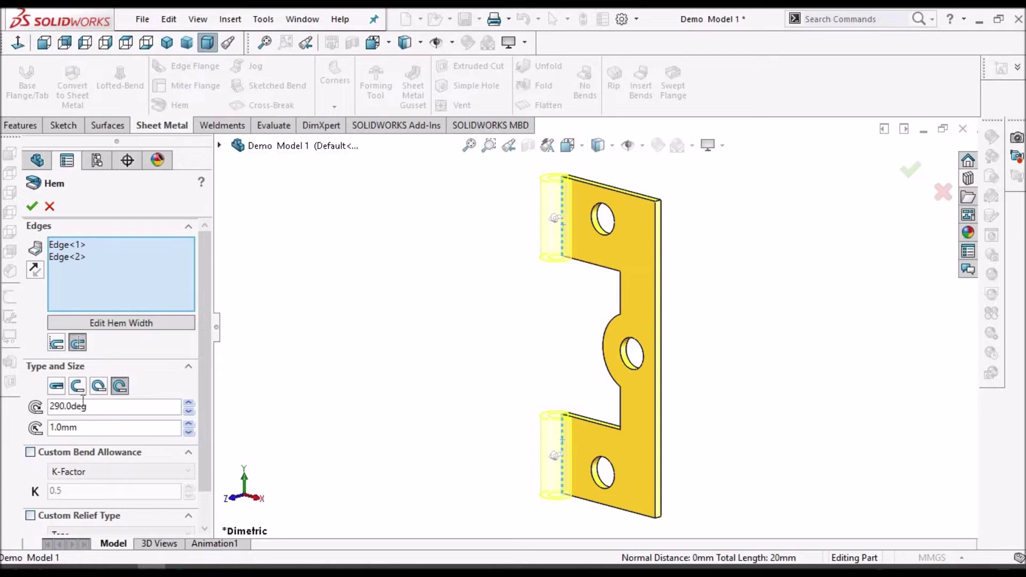
Set the rolled hem's angle to 291 degrees and create the hem on both tabs.
left_click(130, 43)
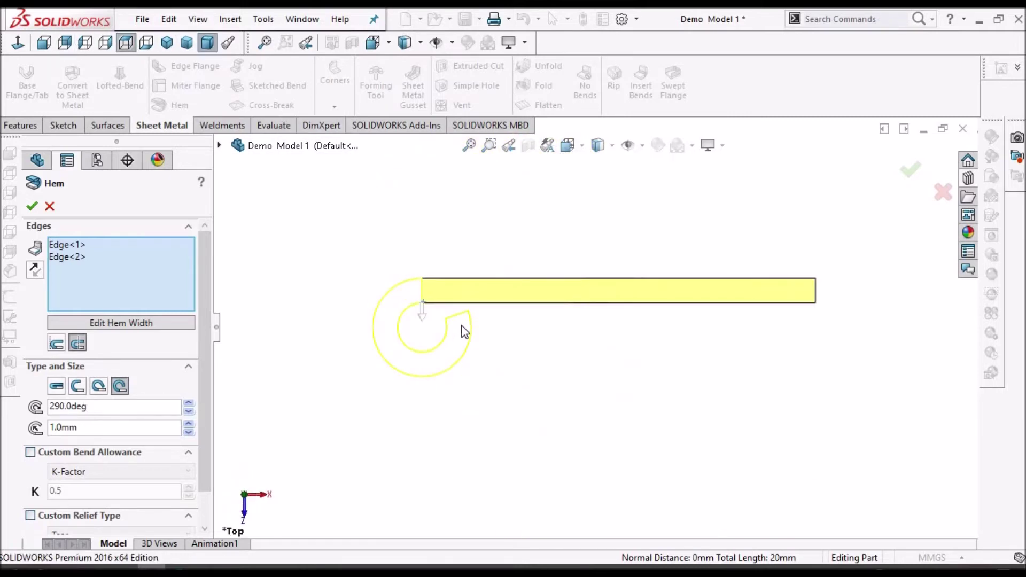
scroll(458, 327, "down", 1)
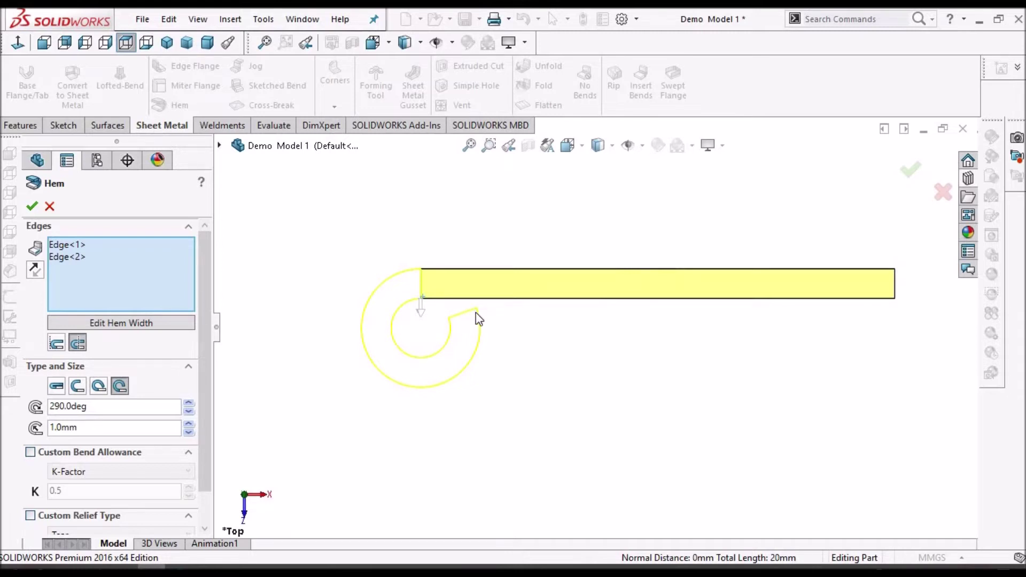
scroll(479, 307, "down", 2)
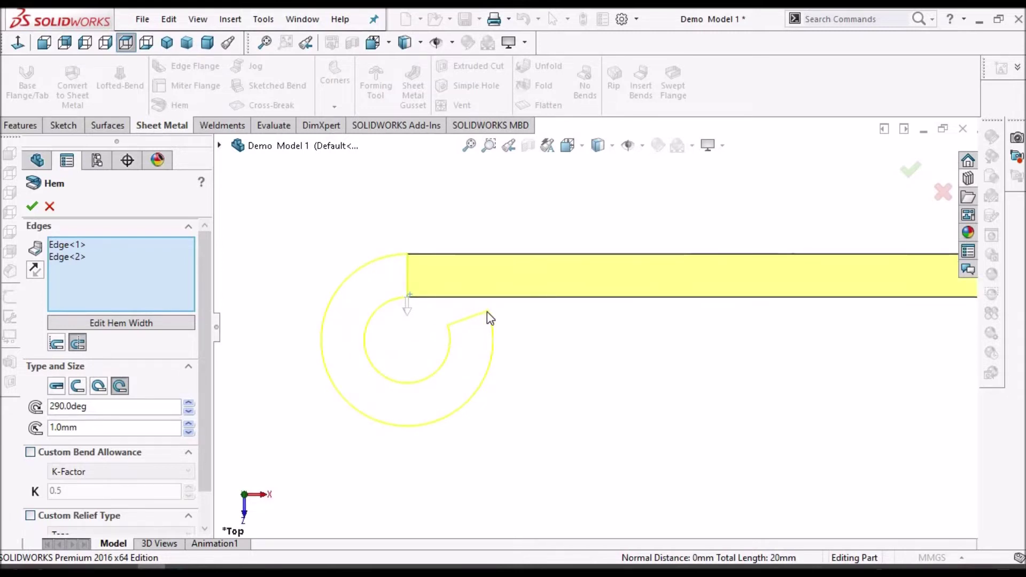
double_click(91, 410)
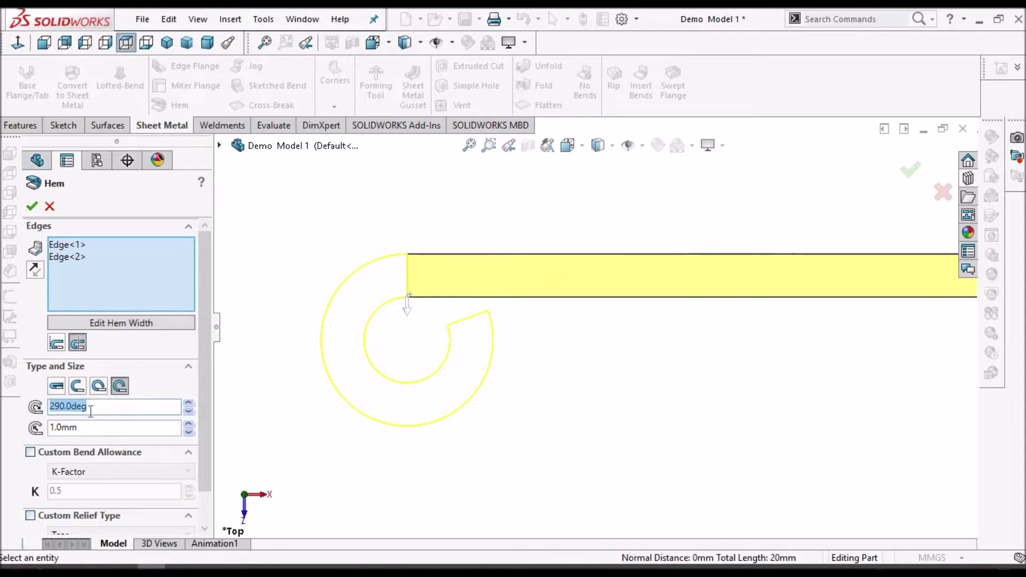
type("29")
left_click(97, 425)
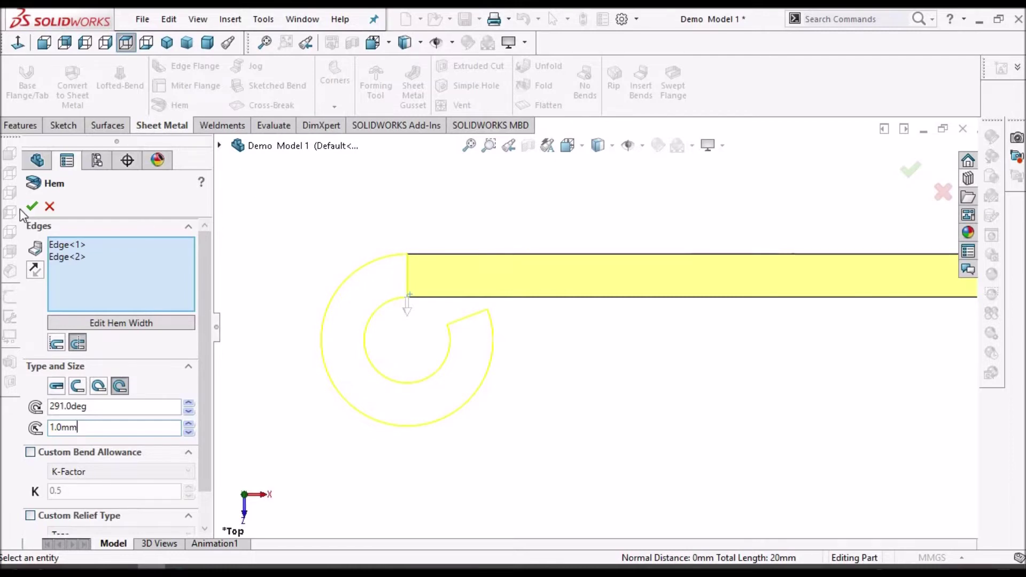
left_click(208, 44)
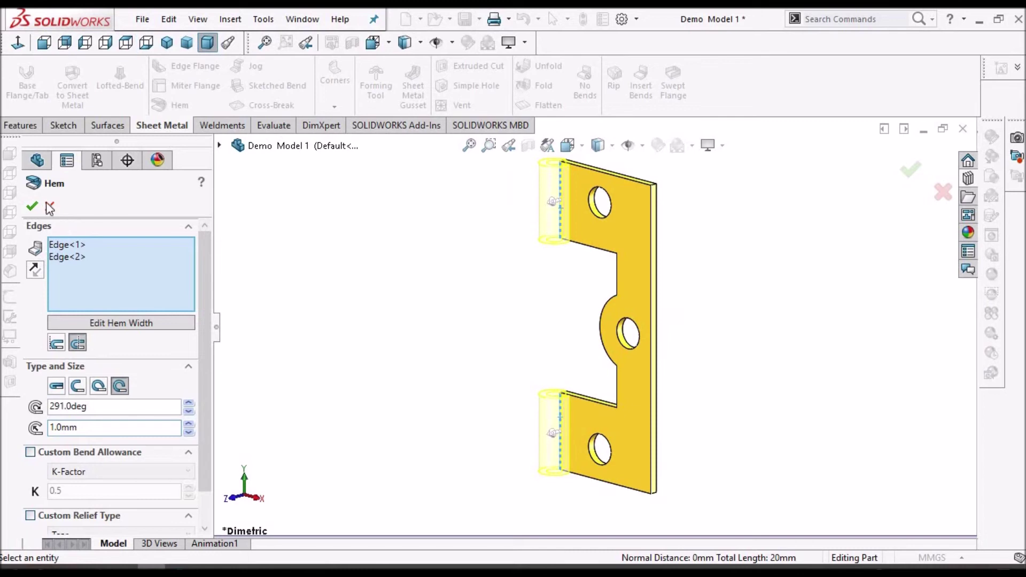
left_click(32, 209)
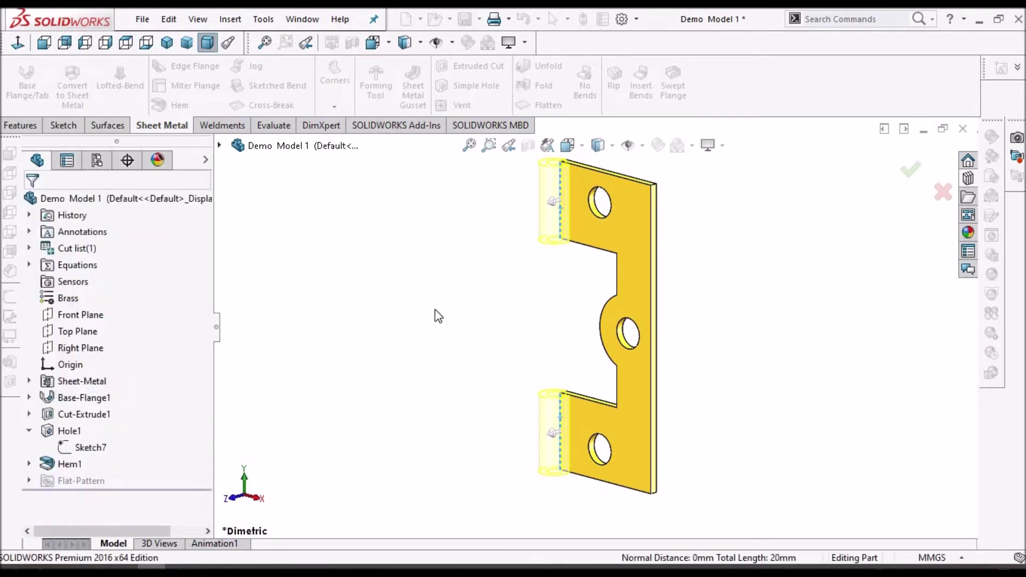
key("f")
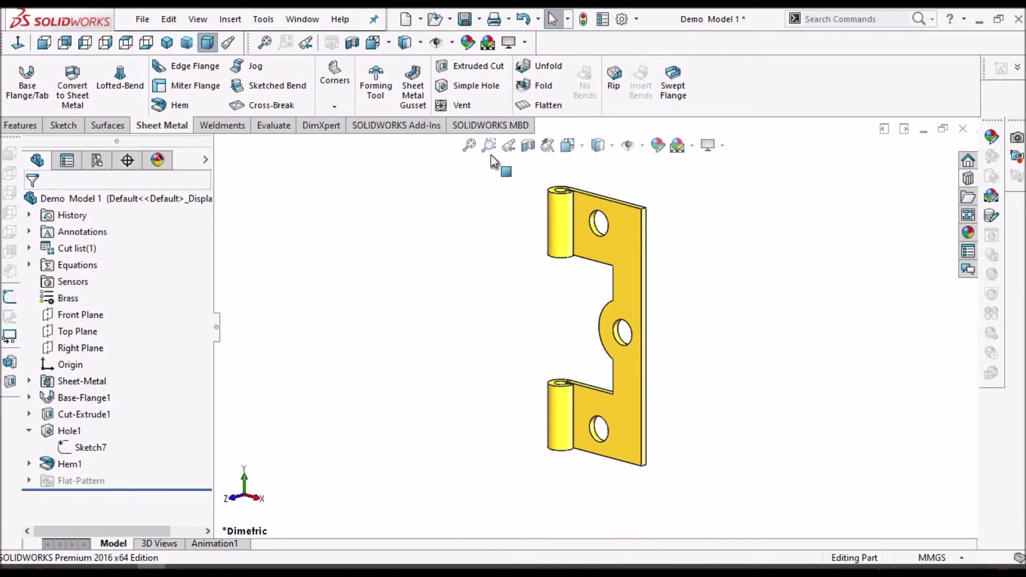
Save the part and open the assembly file Demo Assem2 from the Pending - Flush Hinge folder.
key("ctrl+s")
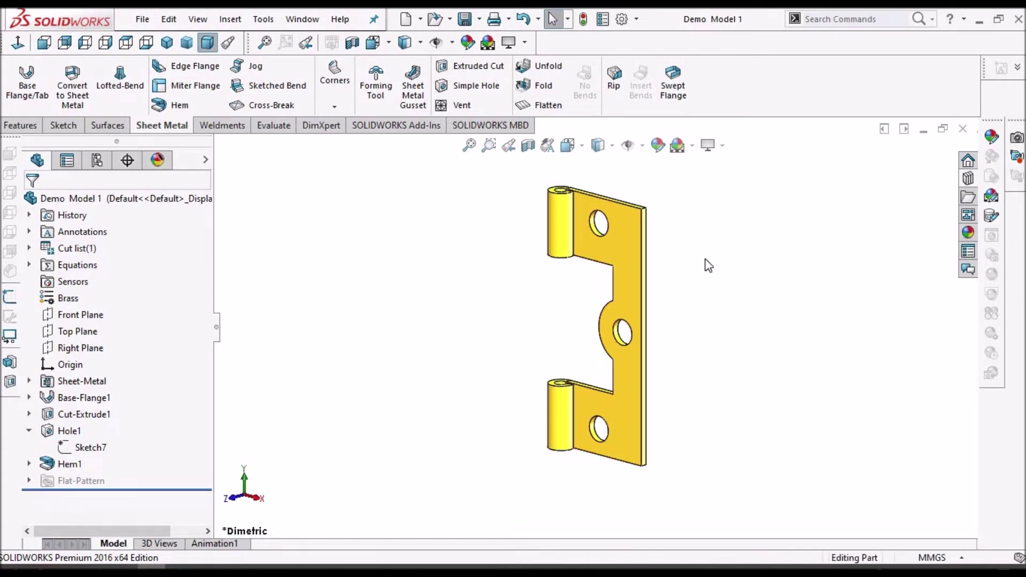
left_click(301, 18)
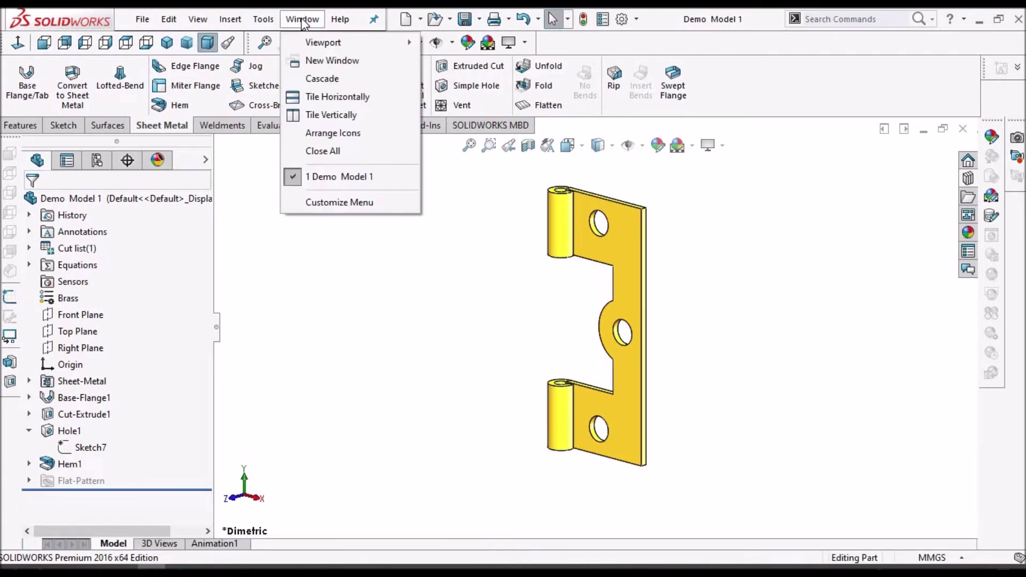
left_click(437, 21)
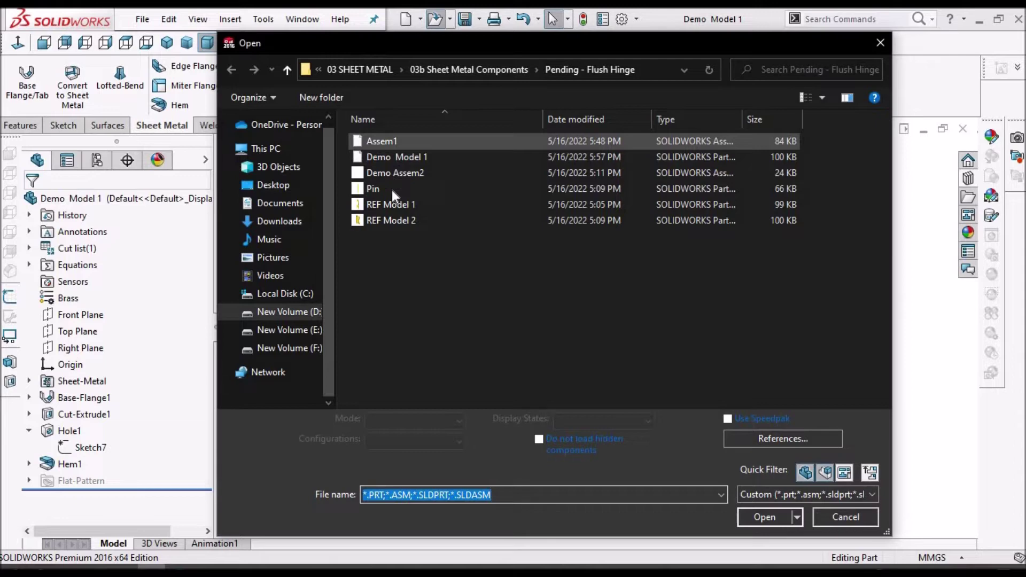
left_click(401, 173)
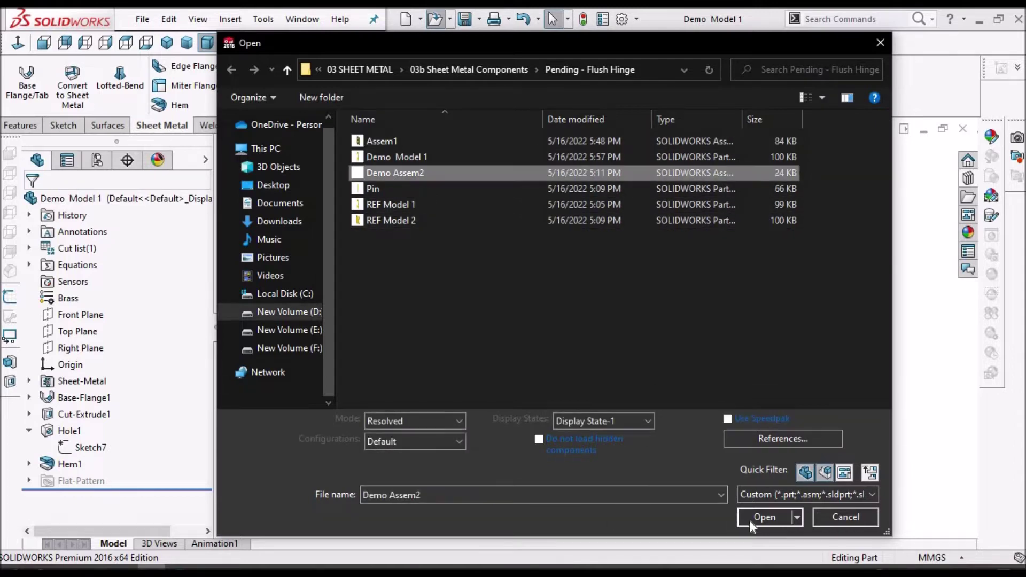
left_click(765, 517)
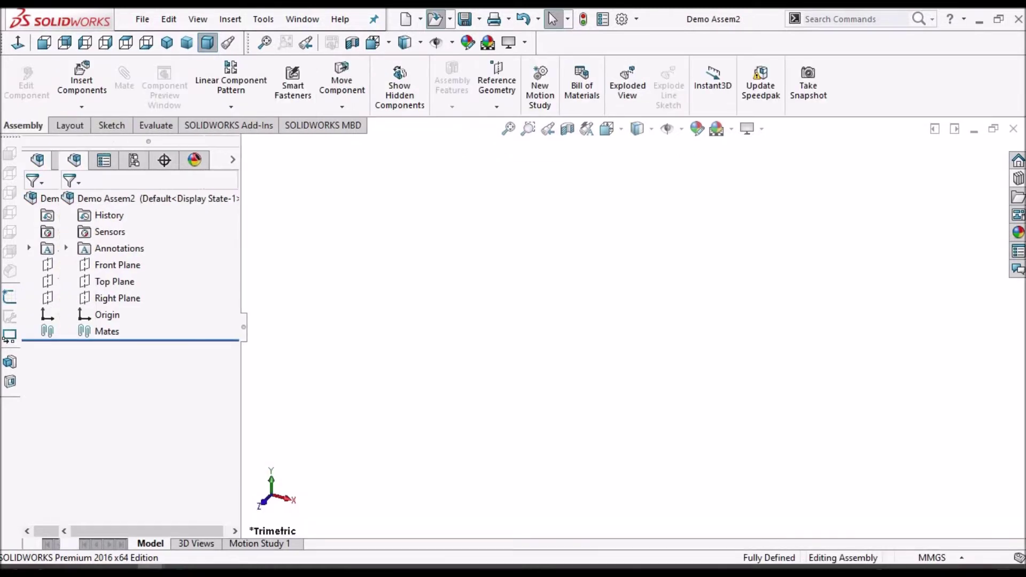
Insert the Demo Model 1 part into the assembly and set the fixed component to Float.
left_click(80, 84)
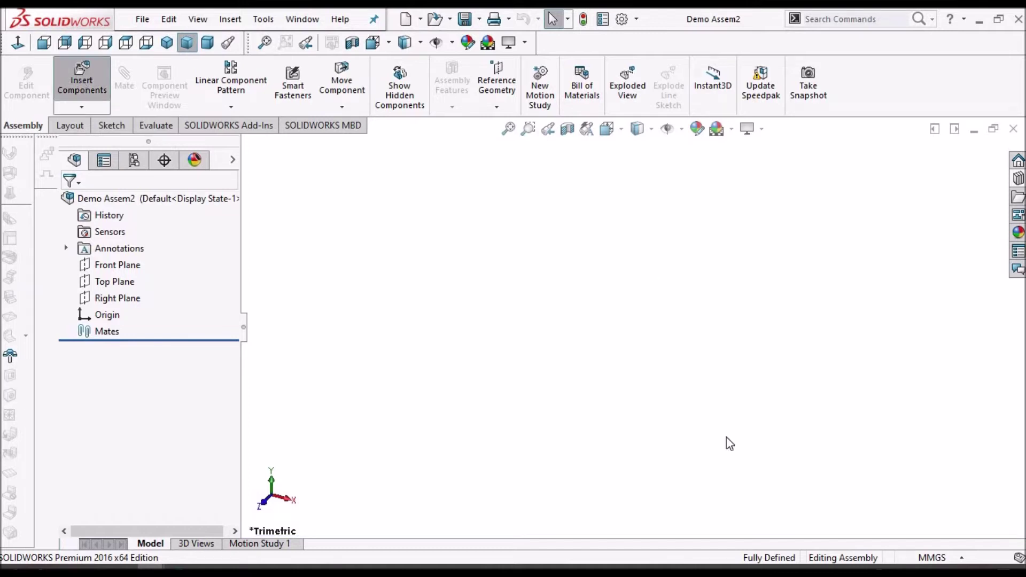
left_click(105, 373)
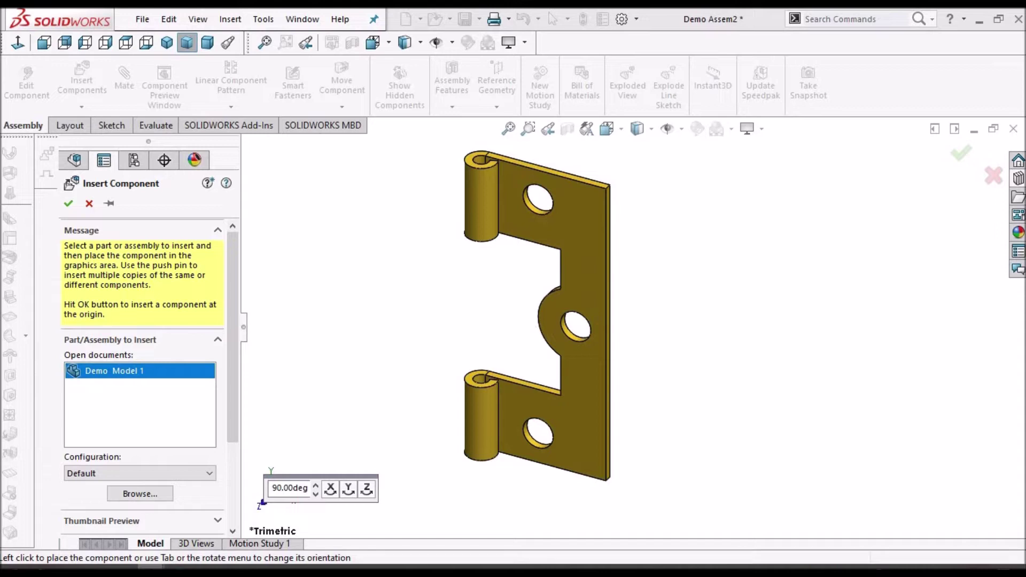
left_click(88, 206)
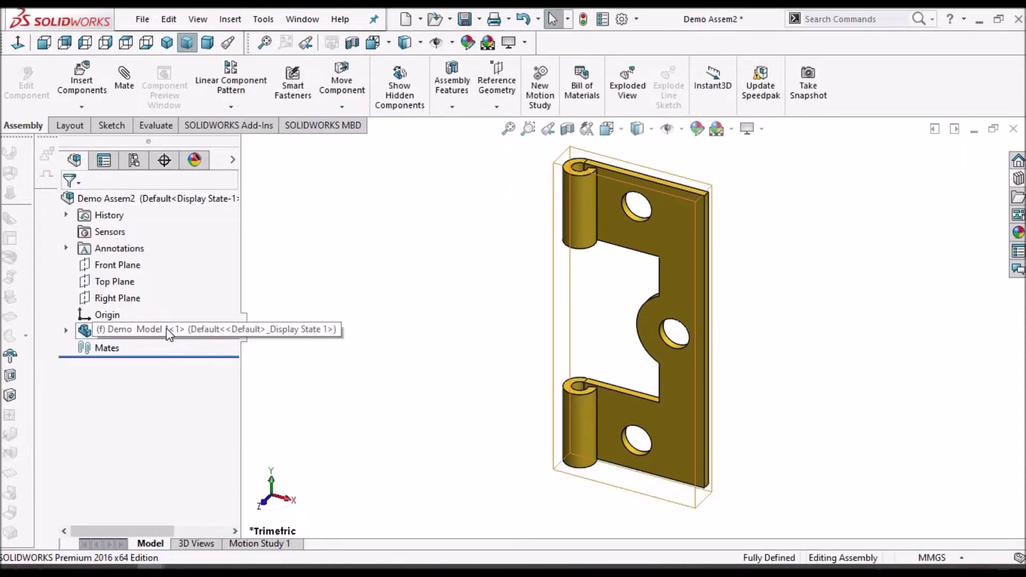
right_click(169, 332)
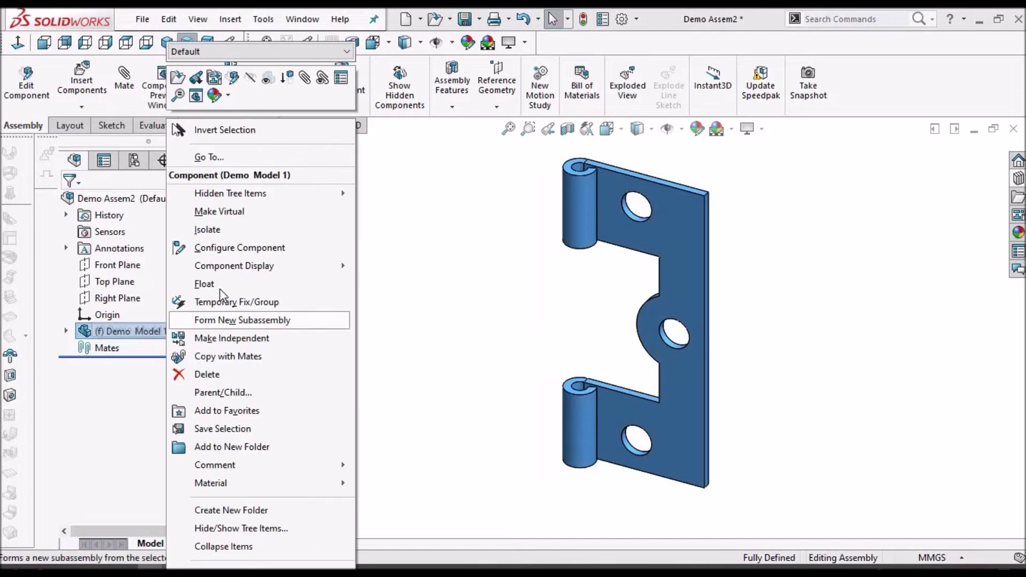
left_click(439, 304)
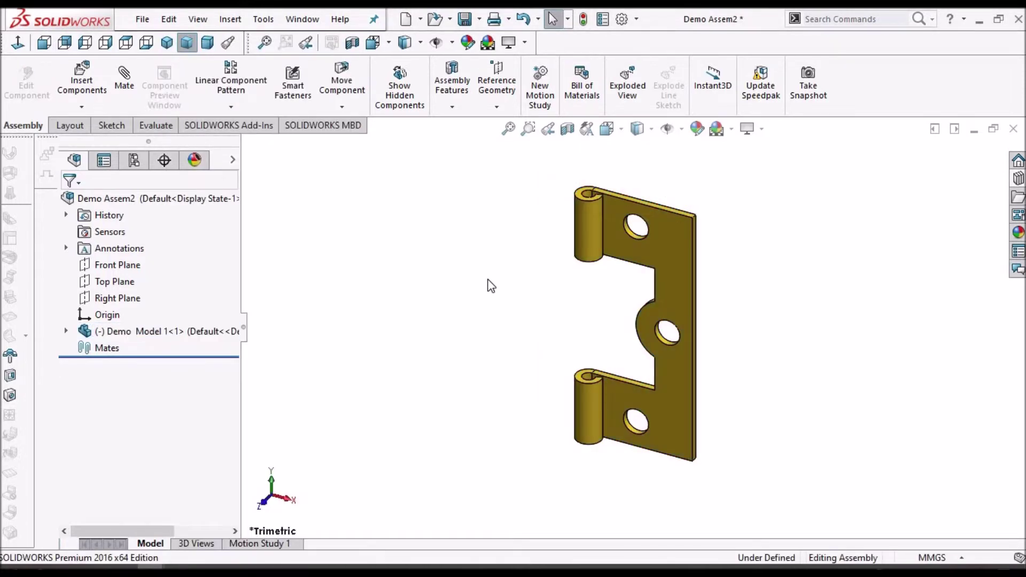
Add a Coincident mate between the assembly's Front Plane and the Front Plane of Demo Model 1.
left_click(65, 332)
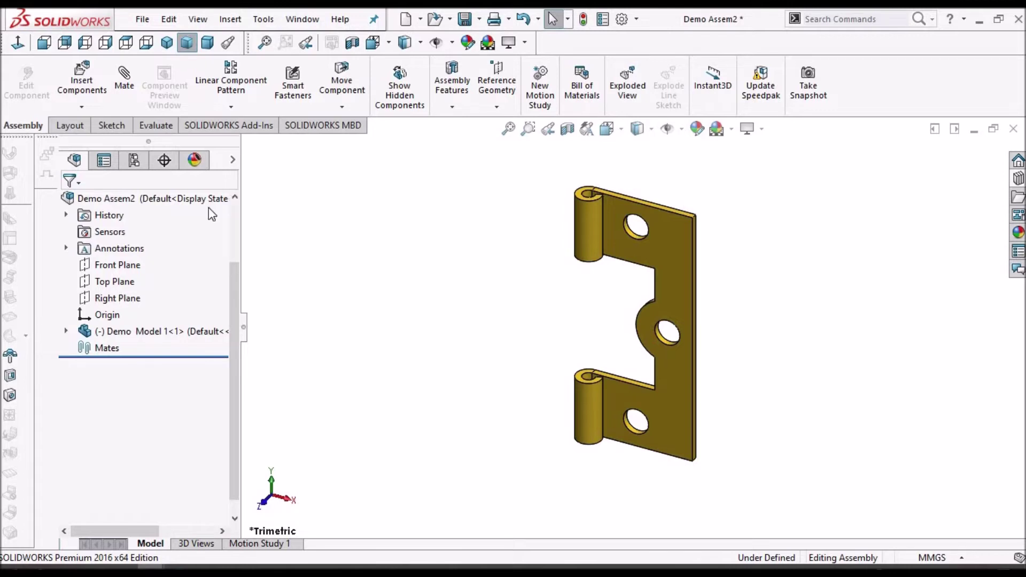
key("z")
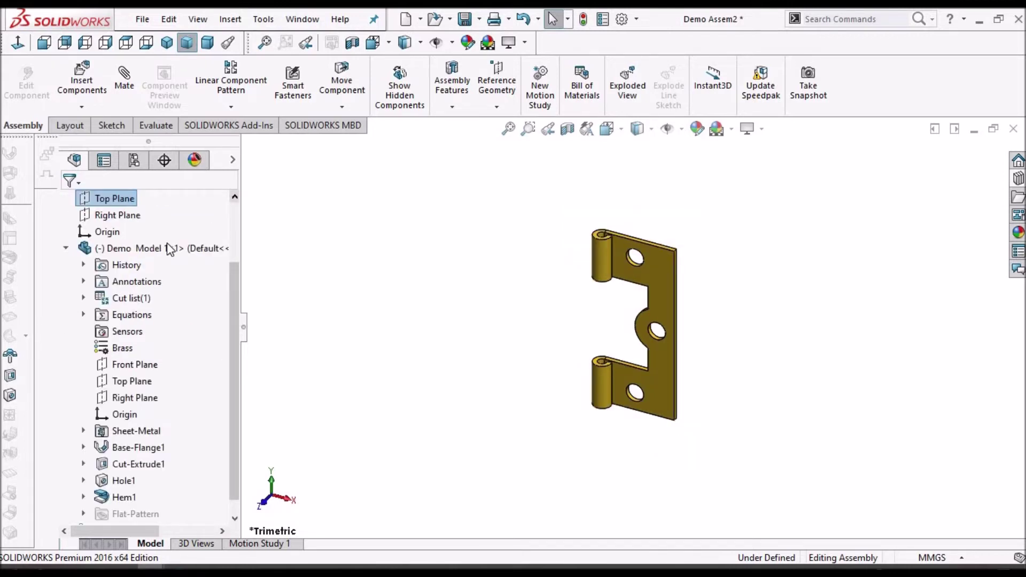
left_click_drag(235, 299, 234, 243)
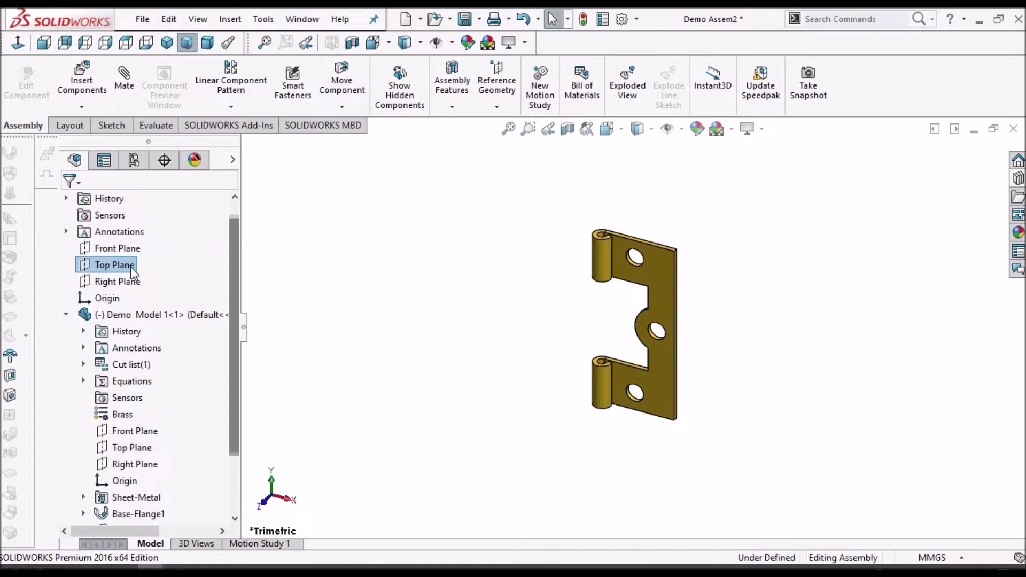
left_click(123, 248)
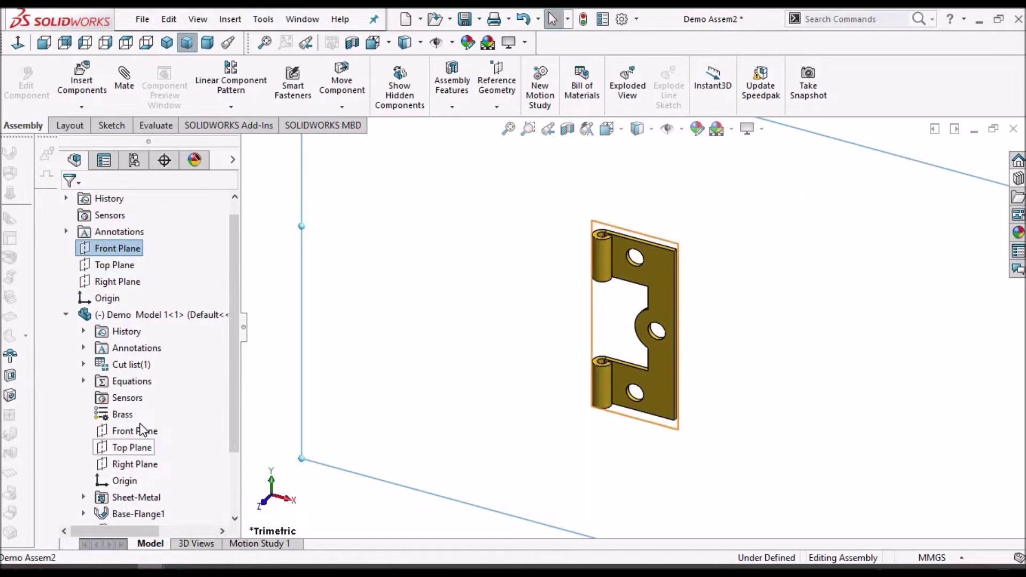
left_click(126, 81)
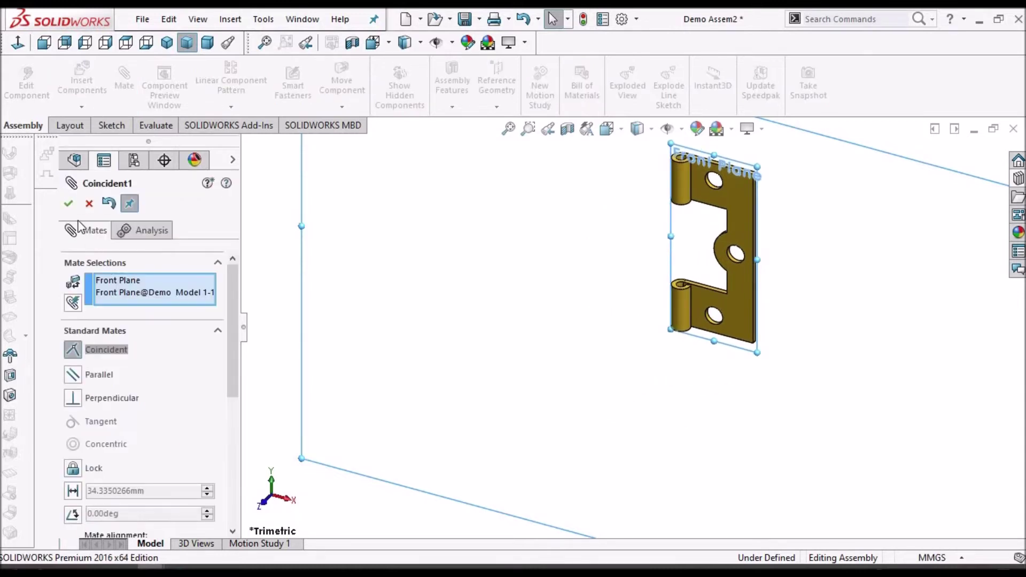
left_click(68, 204)
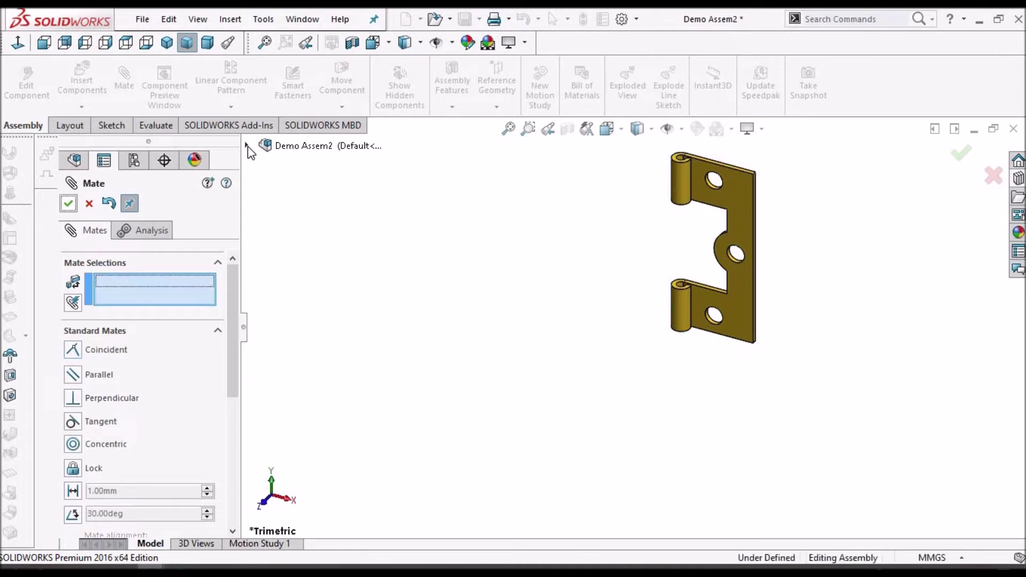
Add a Coincident mate between the assembly's Top Plane and the Top Plane of Demo Model 1.
left_click(248, 146)
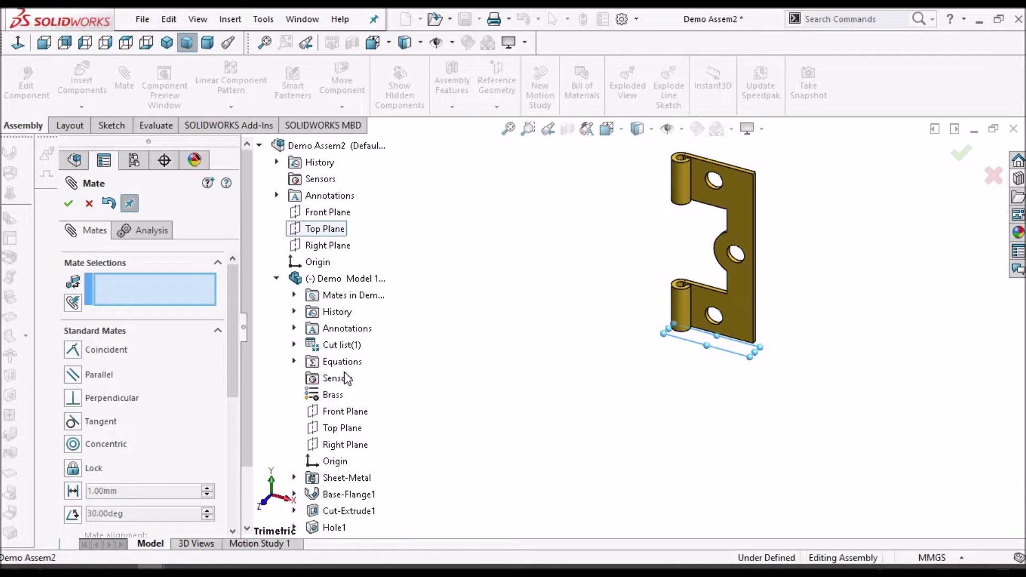
left_click(342, 428)
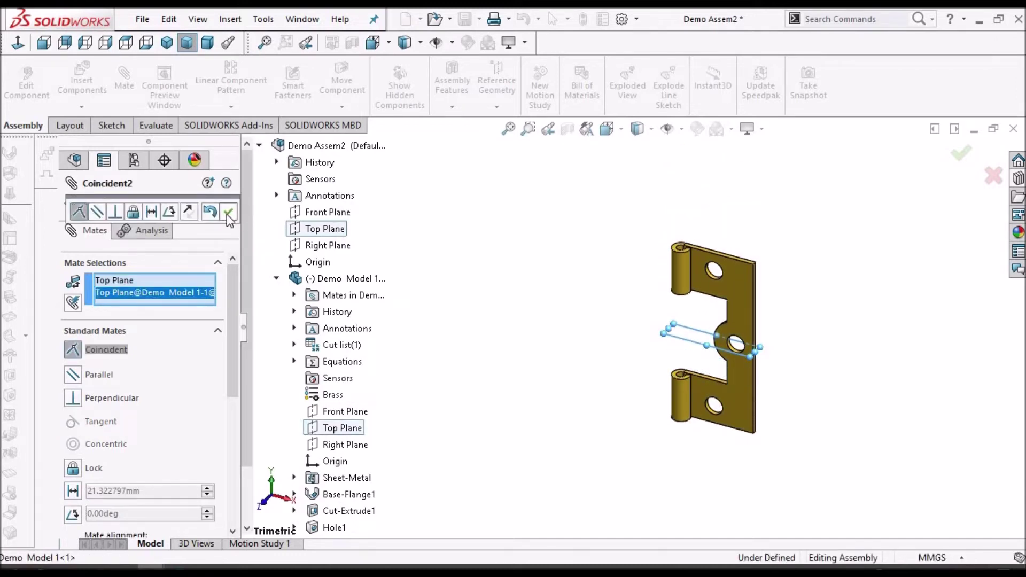
left_click(229, 214)
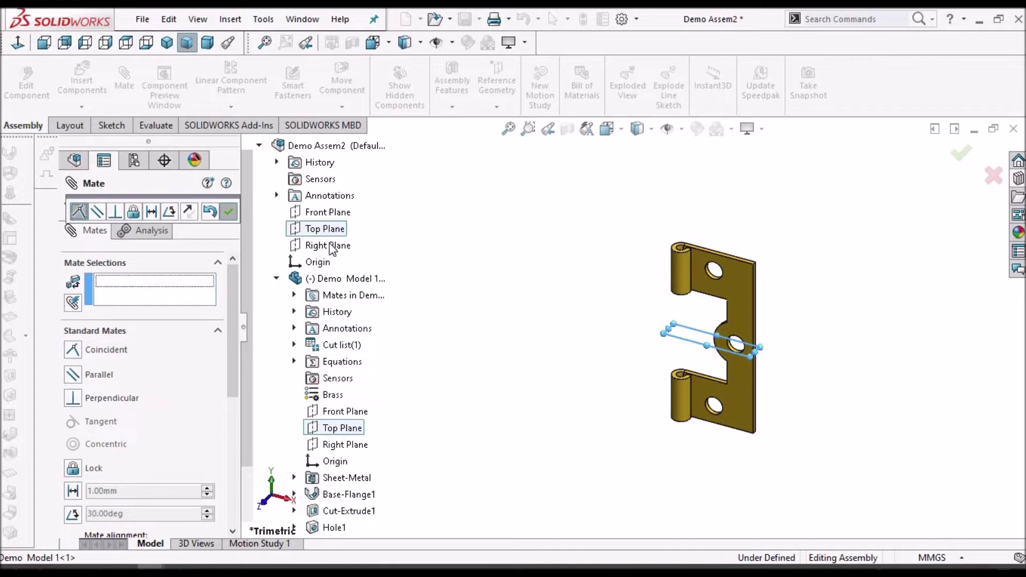
Add a Coincident mate between the assembly's Right Plane and the Right Plane of Demo Model 1, and save the assembly.
left_click(329, 247)
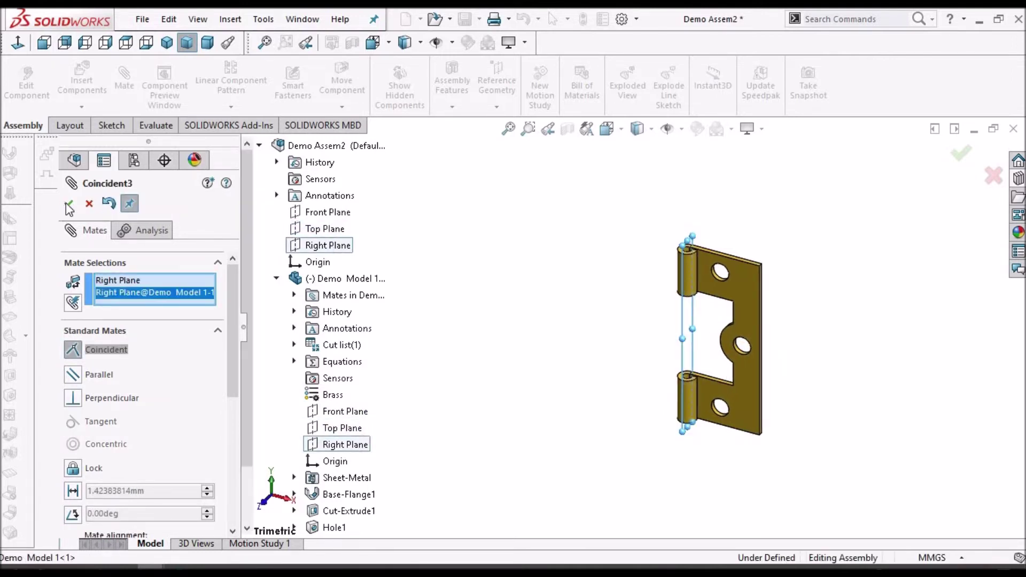
left_click(90, 204)
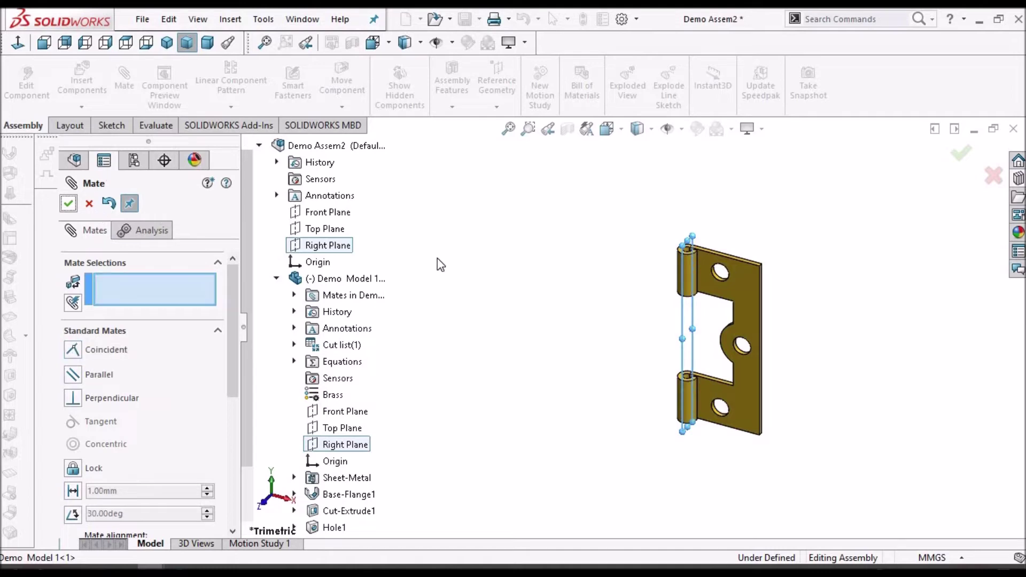
left_click(68, 203)
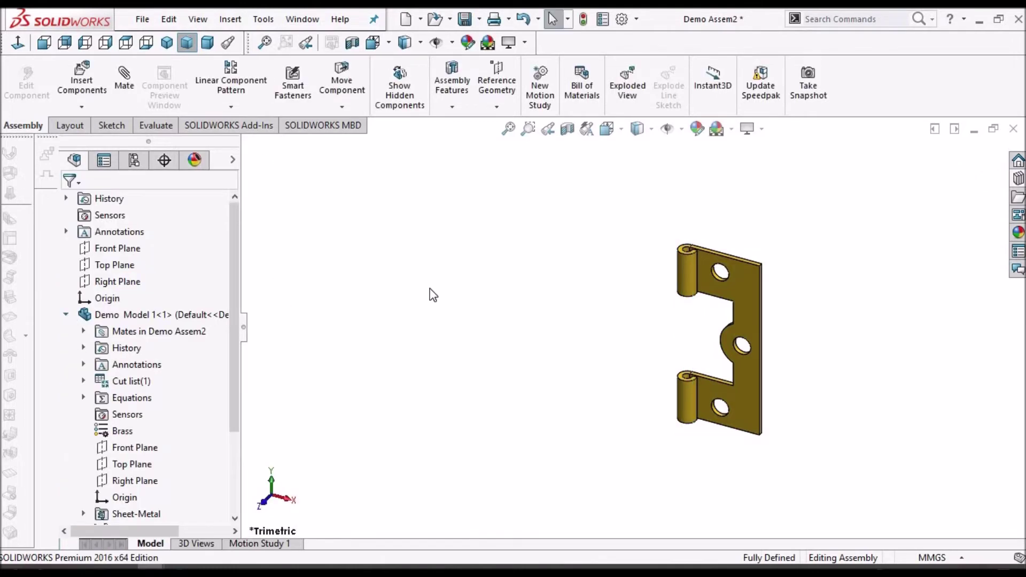
left_click(464, 19)
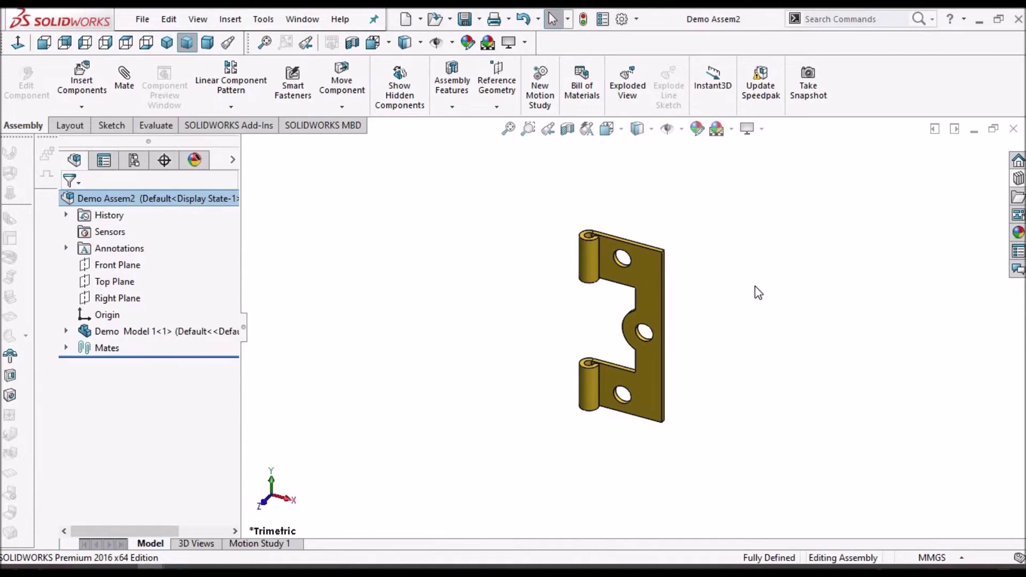
Use Pack and Go on the Demo Model 1 part to save a copy named Demo Model 2.SLDPRT.
scroll(759, 293, "down", 1)
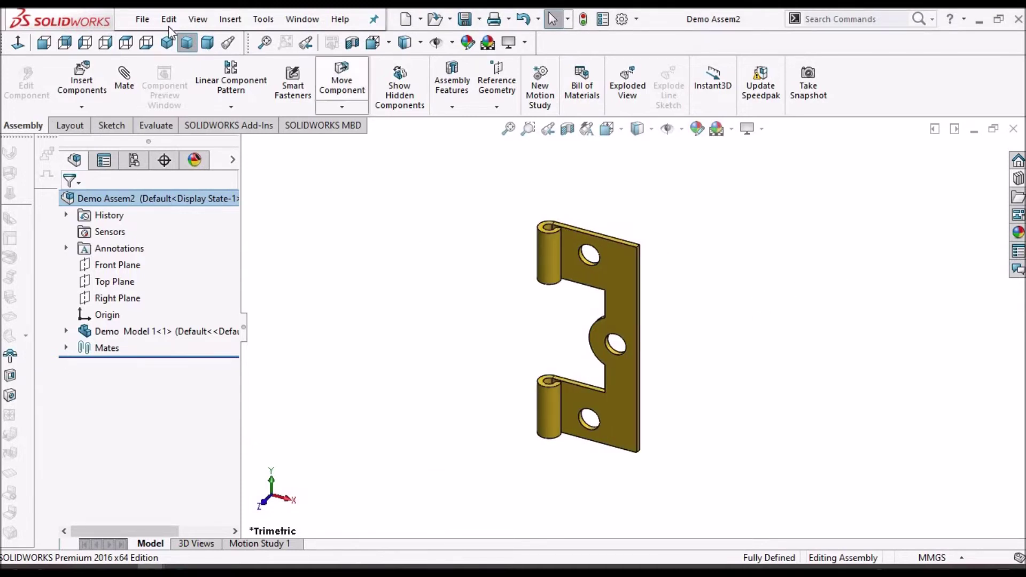
left_click(143, 20)
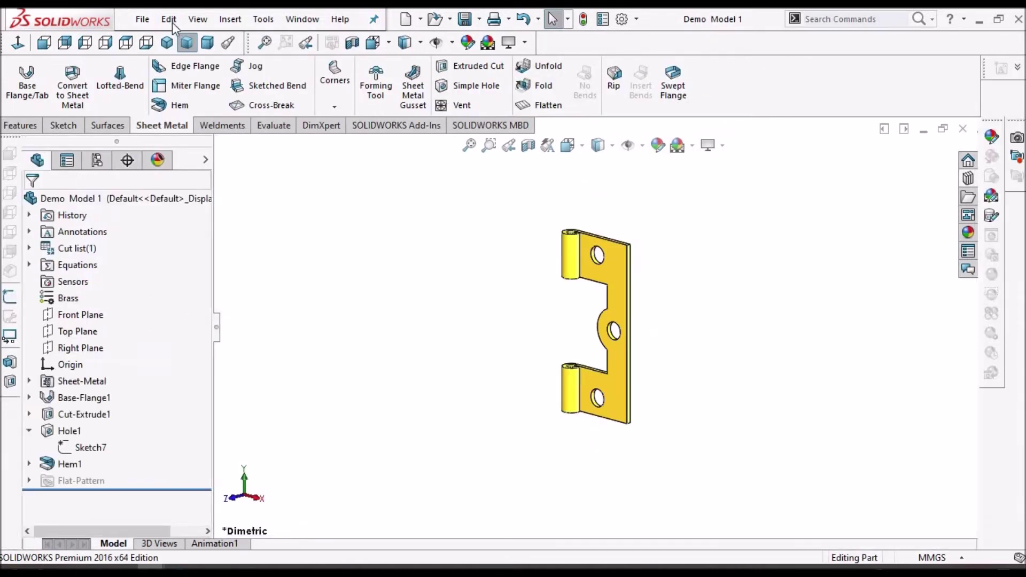
left_click(143, 19)
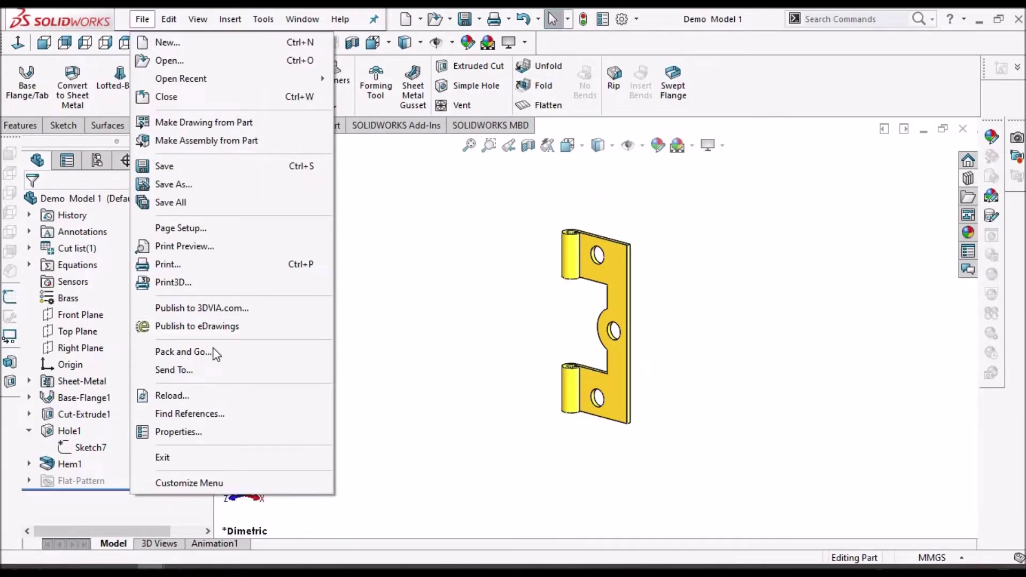
left_click(502, 285)
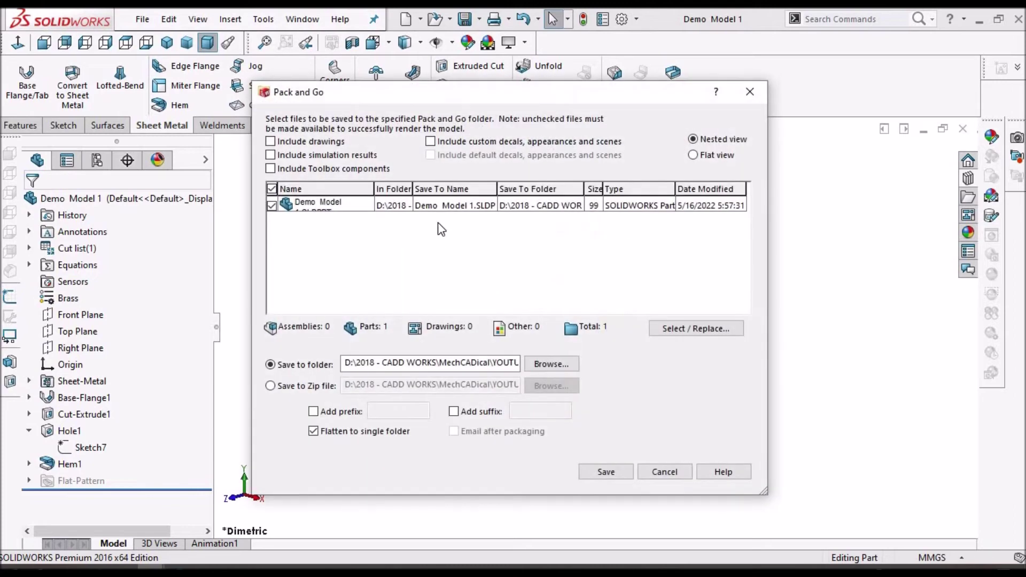
double_click(434, 207)
left_click(490, 296)
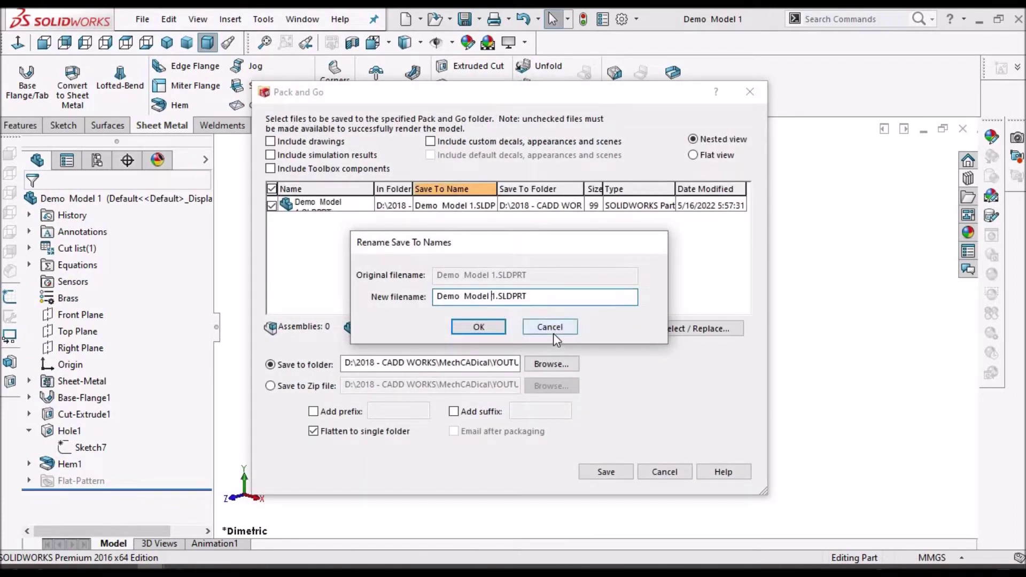
key("Delete")
type("2")
left_click(478, 327)
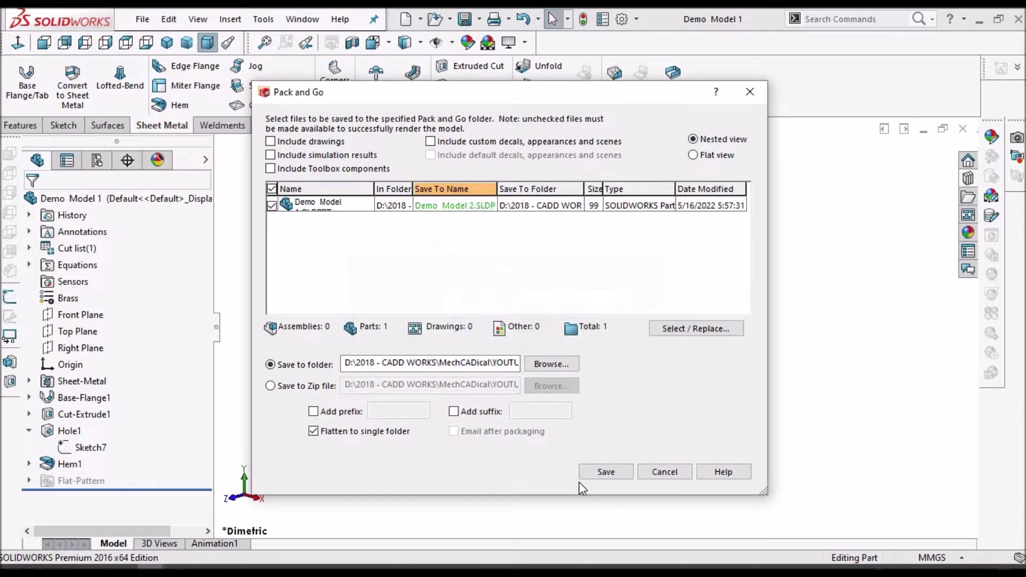
left_click(596, 472)
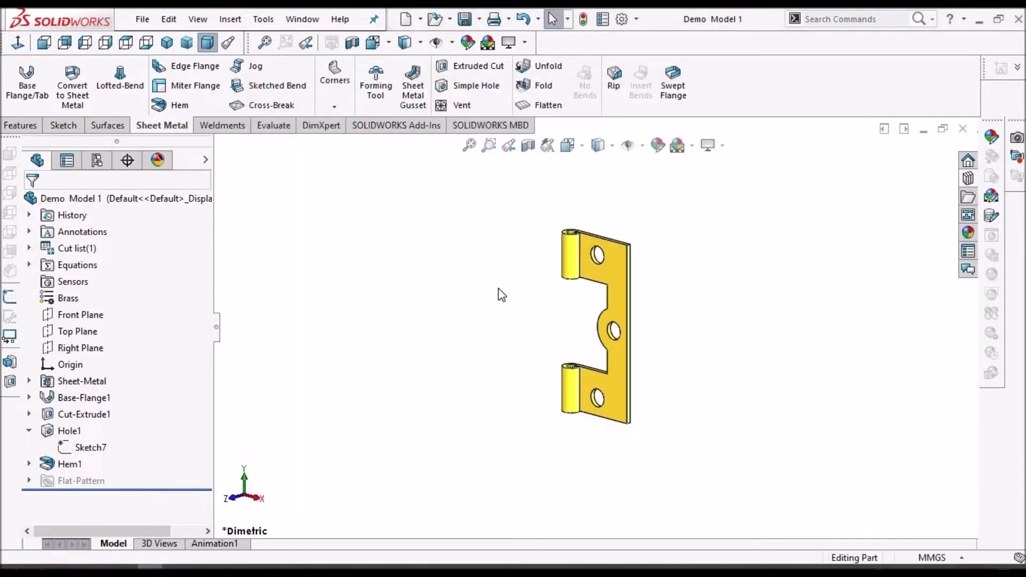
Return to Demo Assem2 and open the Demo Model 2 part from the Pending - Flush Hinge folder.
left_click(312, 18)
left_click(336, 194)
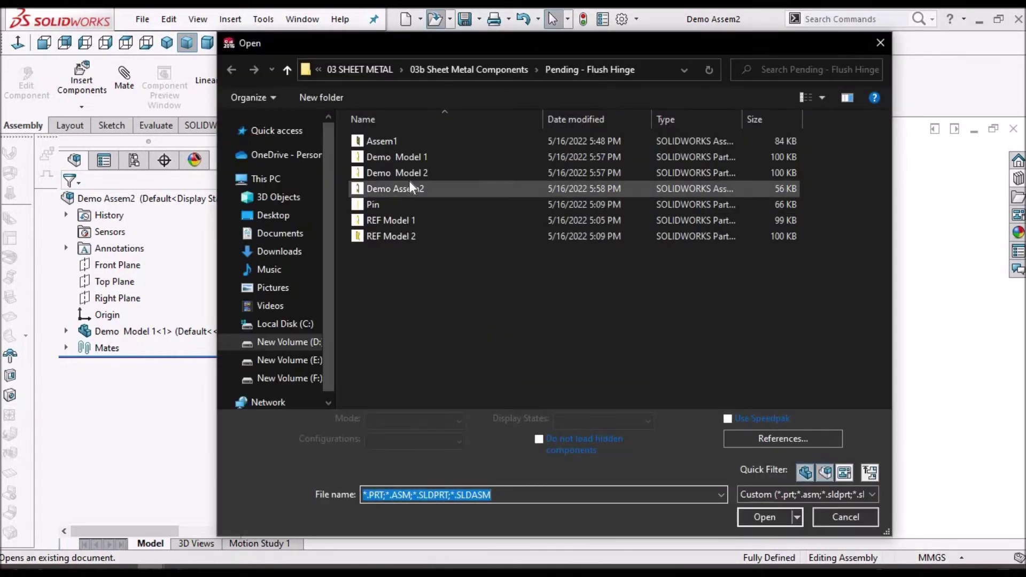
left_click(410, 172)
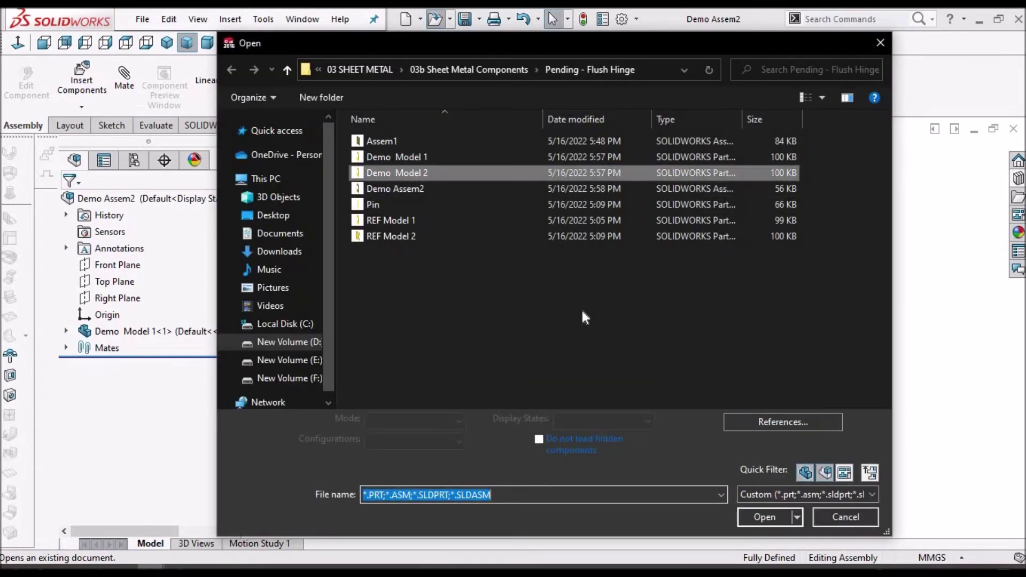
left_click(768, 512)
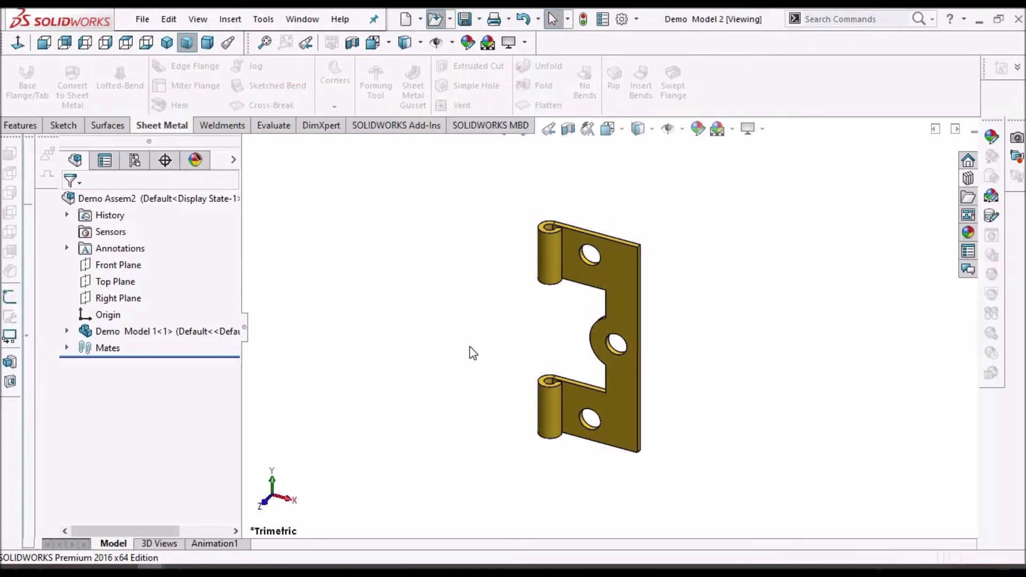
Switch back to Demo Assem2 and insert Demo Model 2 beside the existing hinge leaf.
left_click(302, 21)
left_click(353, 195)
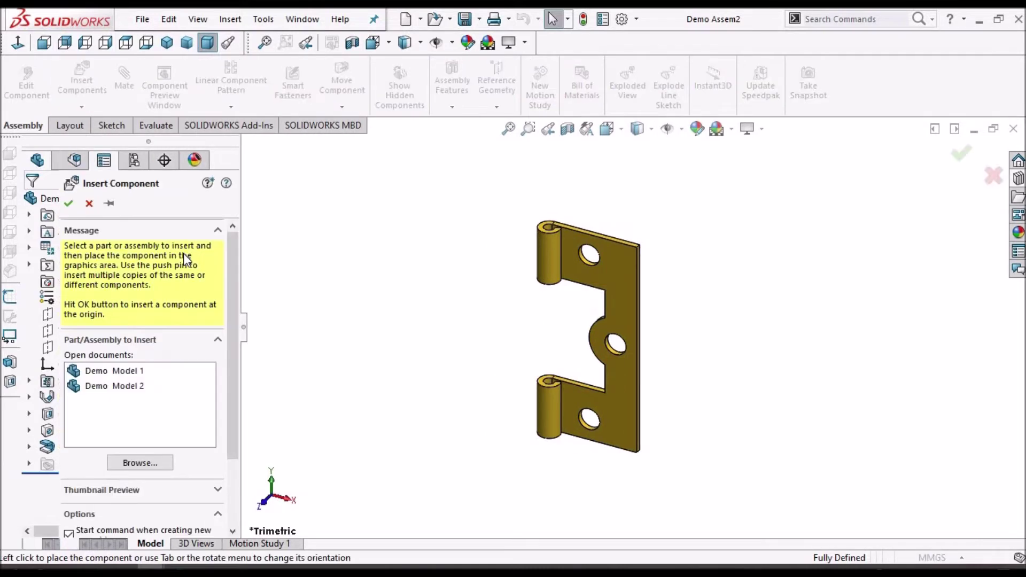
left_click(120, 386)
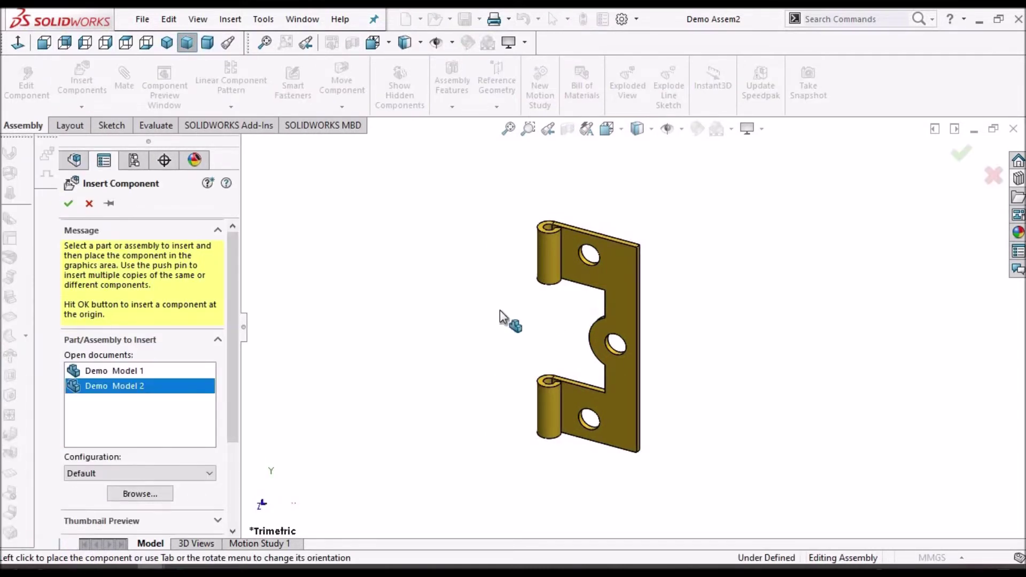
left_click(497, 331)
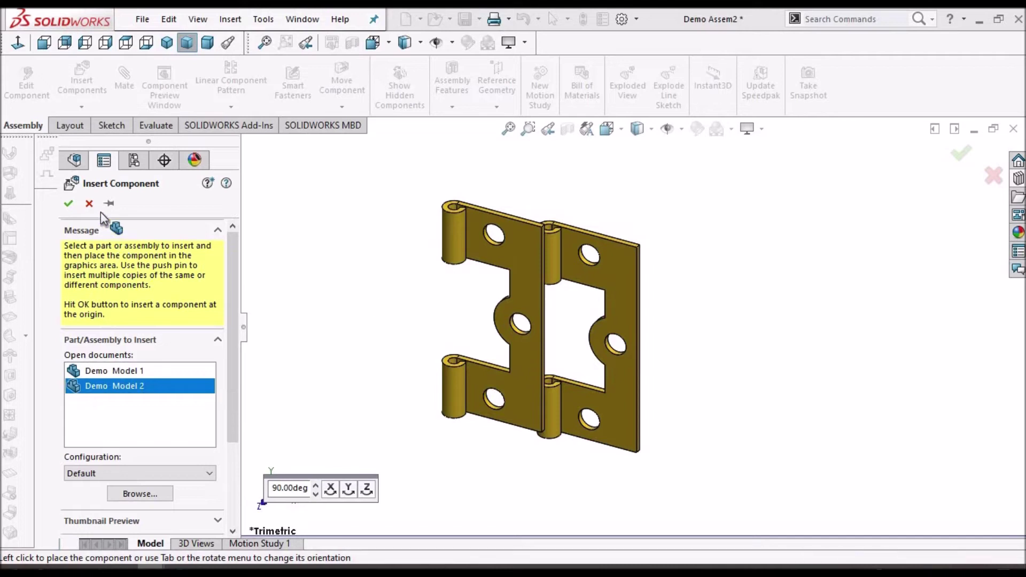
left_click(89, 204)
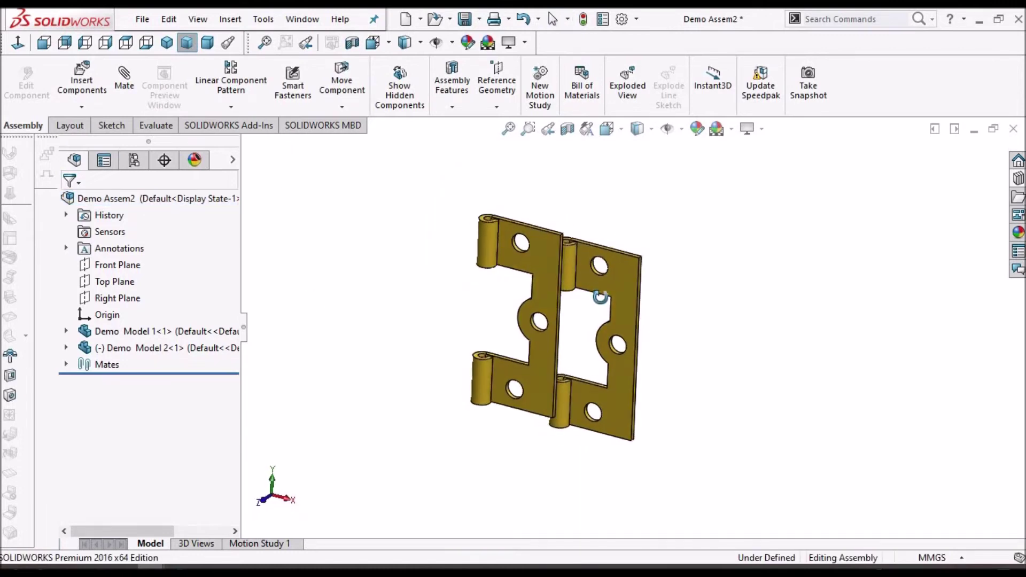
Add a Coincident mate between the assembly's Top Plane and the Top Plane of Demo Model 2.
scroll(585, 312, "down", 3)
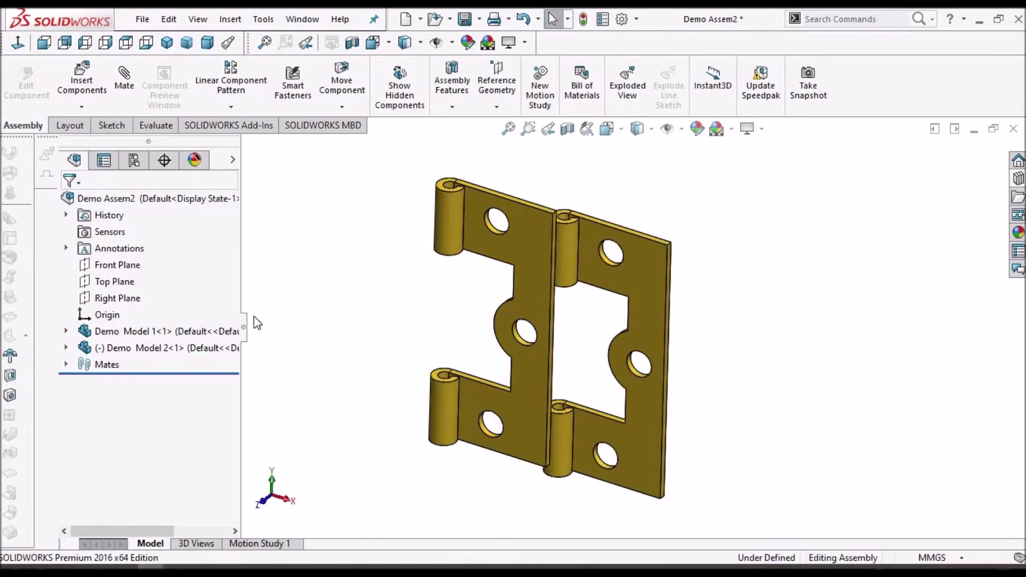
left_click(66, 348)
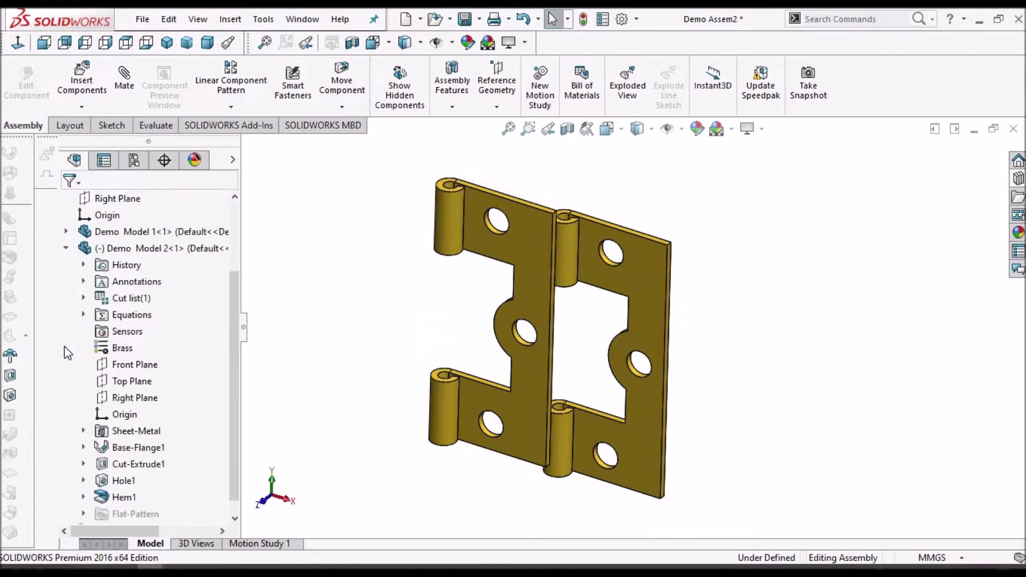
left_click(132, 381)
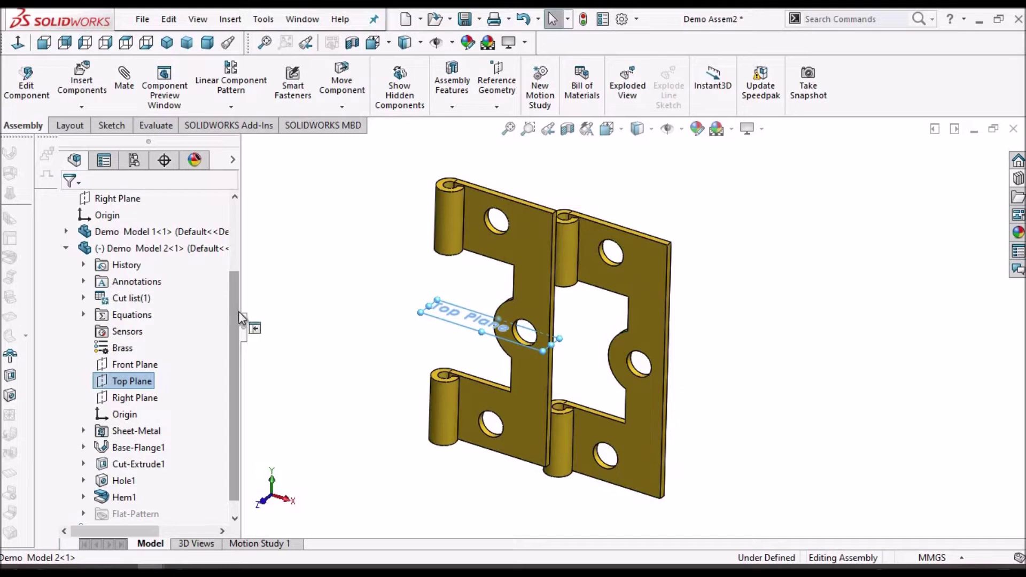
scroll(234, 253, "up", 3)
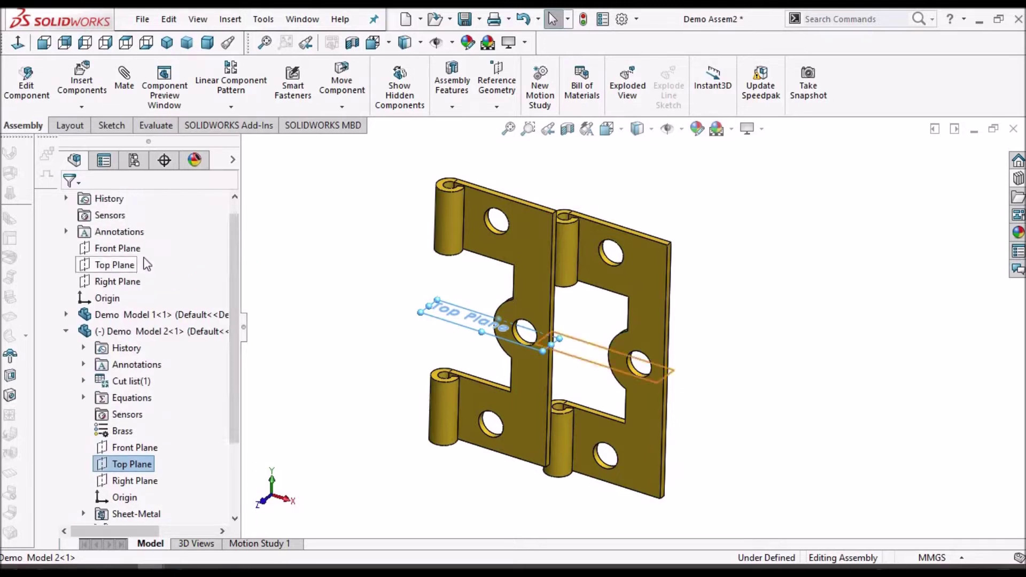
left_click(143, 264, "ctrl")
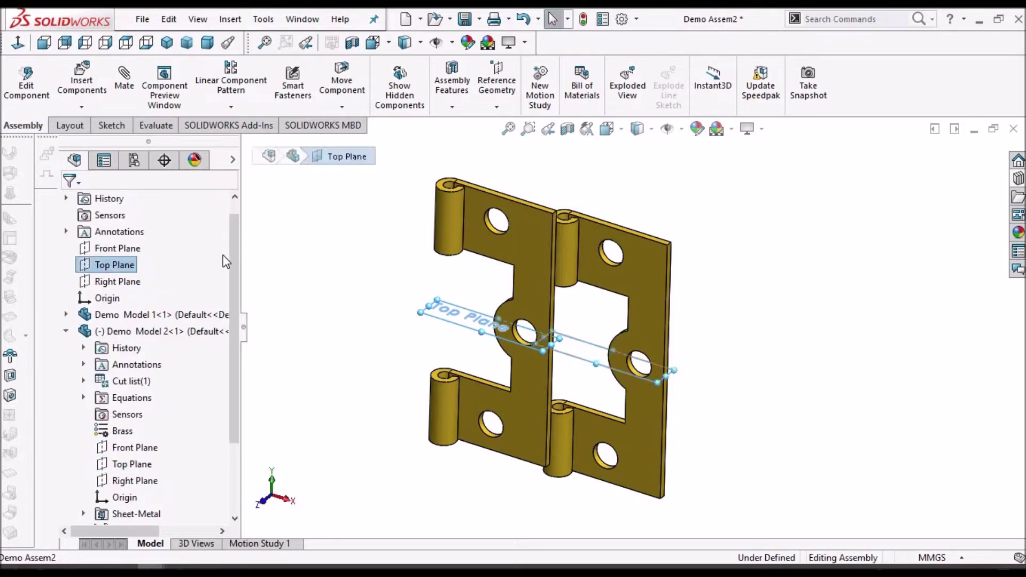
left_click(123, 80)
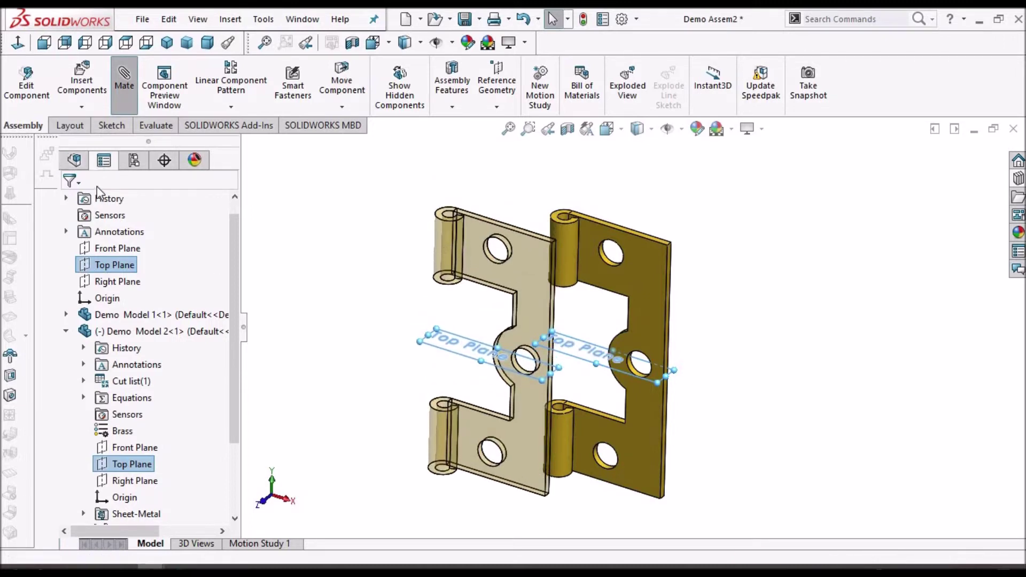
left_click(68, 204)
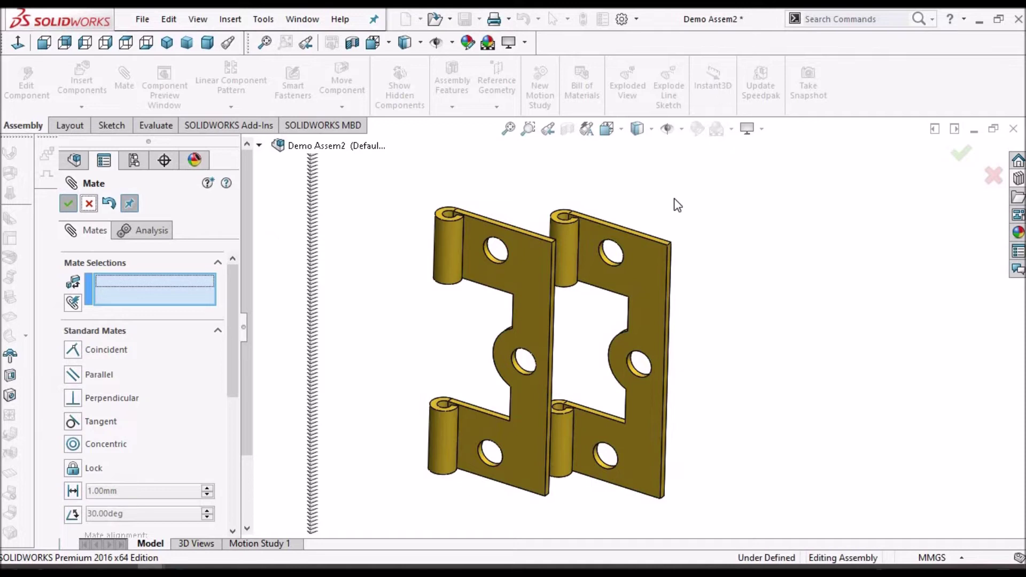
key("Escape")
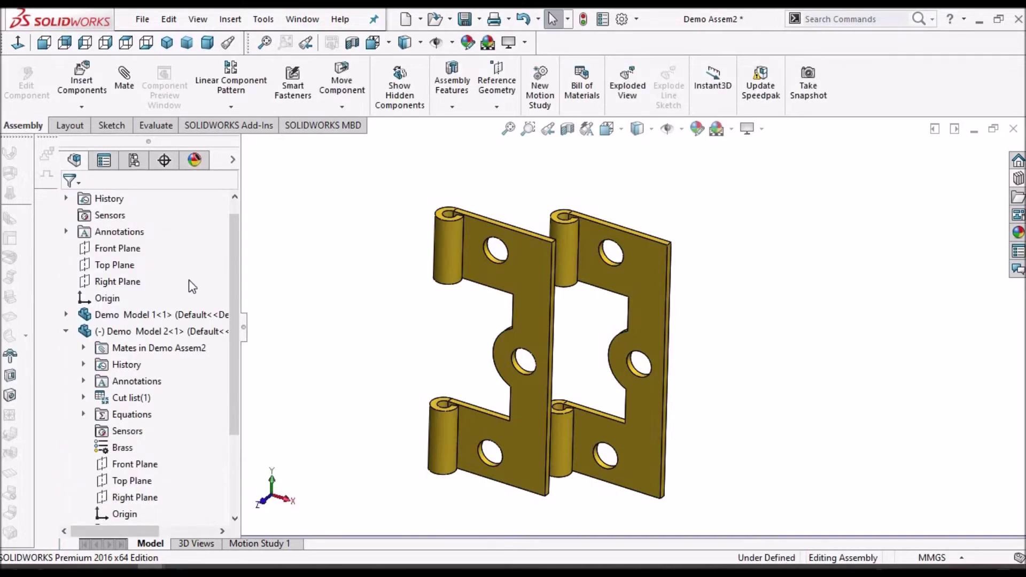
Open the Demo Model 2 part from the assembly and suppress its Hem1 and Hole1 features.
left_click(531, 267)
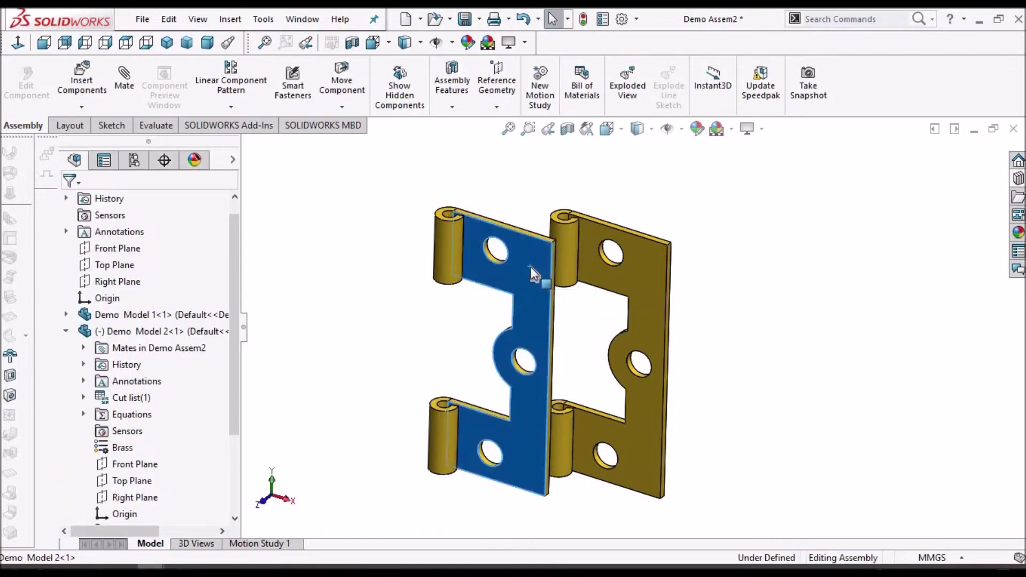
right_click(530, 270)
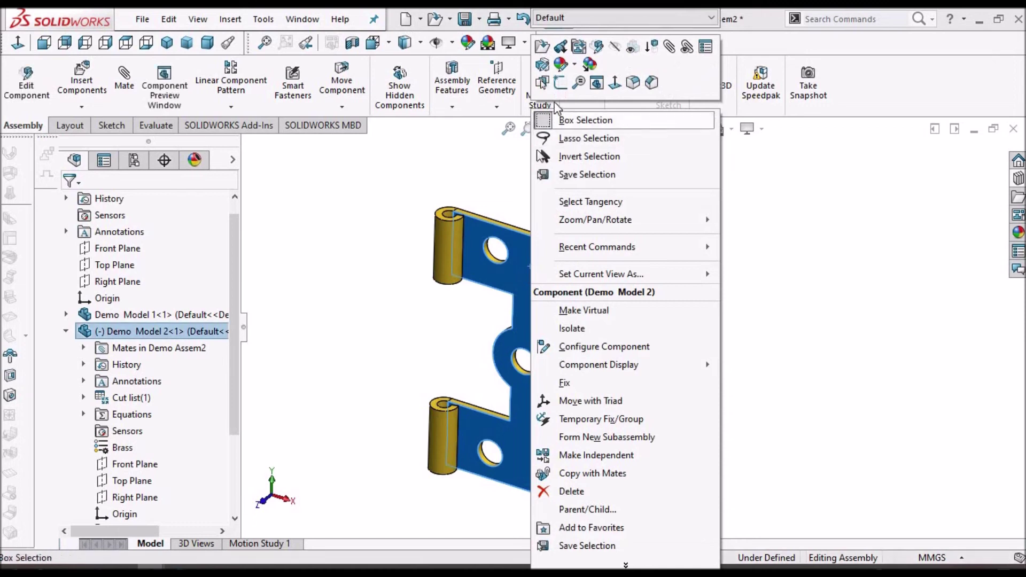
key("Escape")
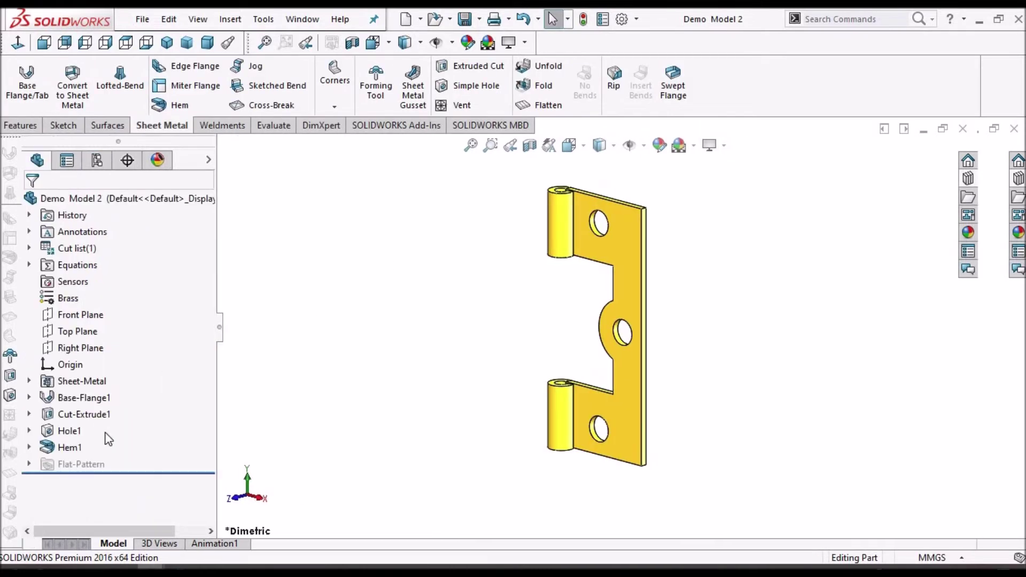
left_click(59, 448)
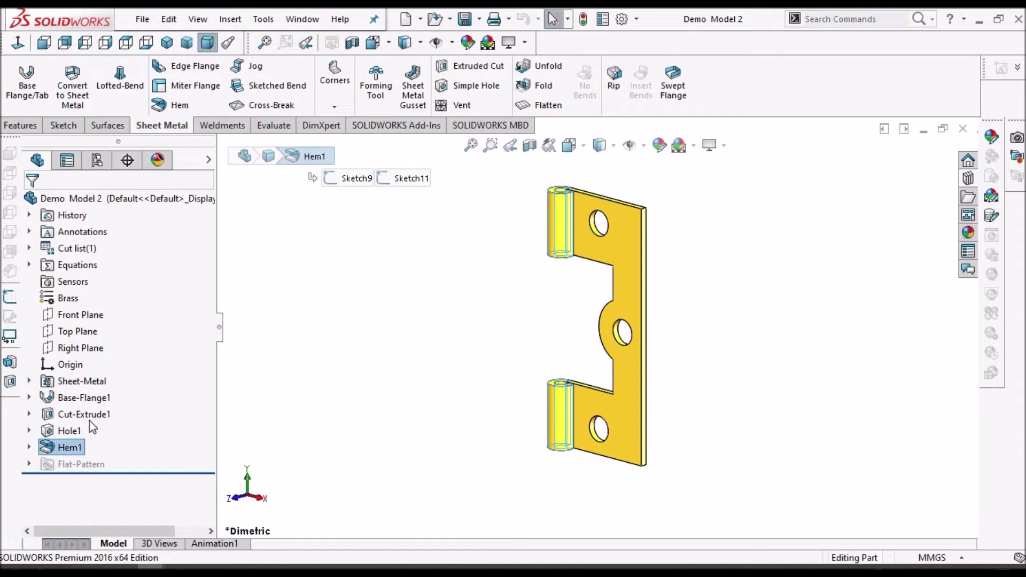
left_click(69, 431)
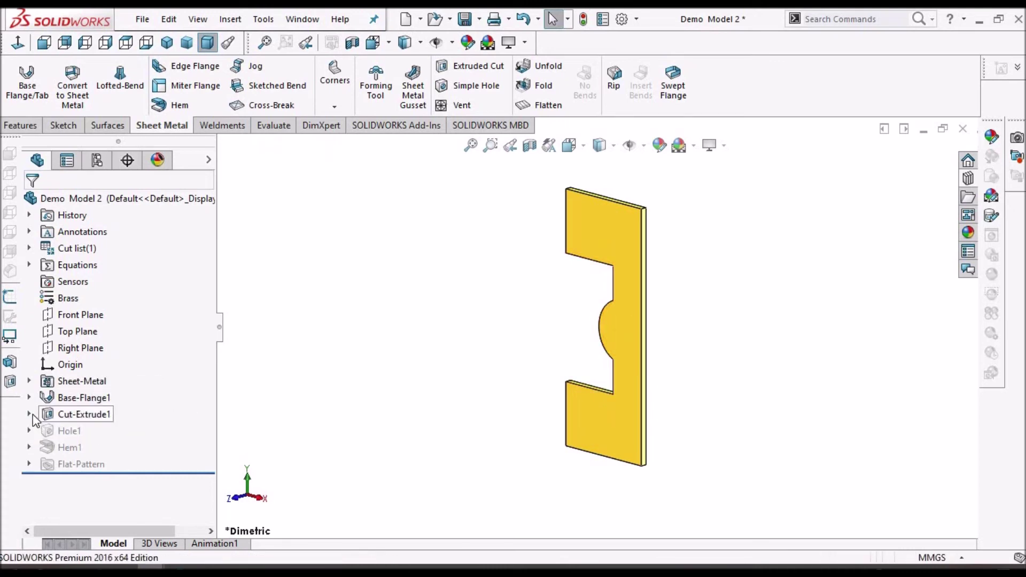
Open Sketch6 of Cut-Extrude1 in Demo Model 2 to review the cutout's dimensions, and exit the sketch.
left_click(30, 414)
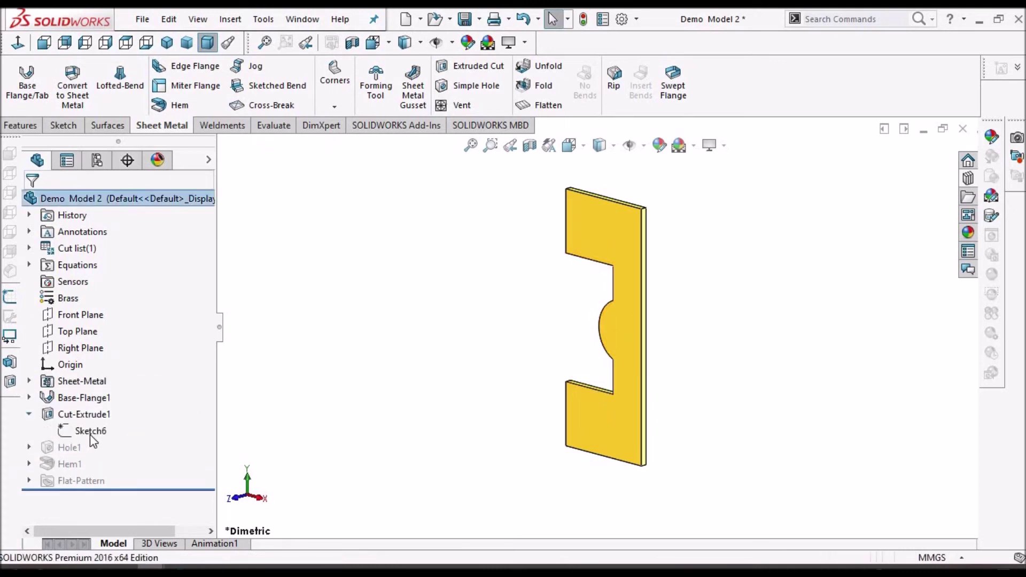
left_click(94, 430)
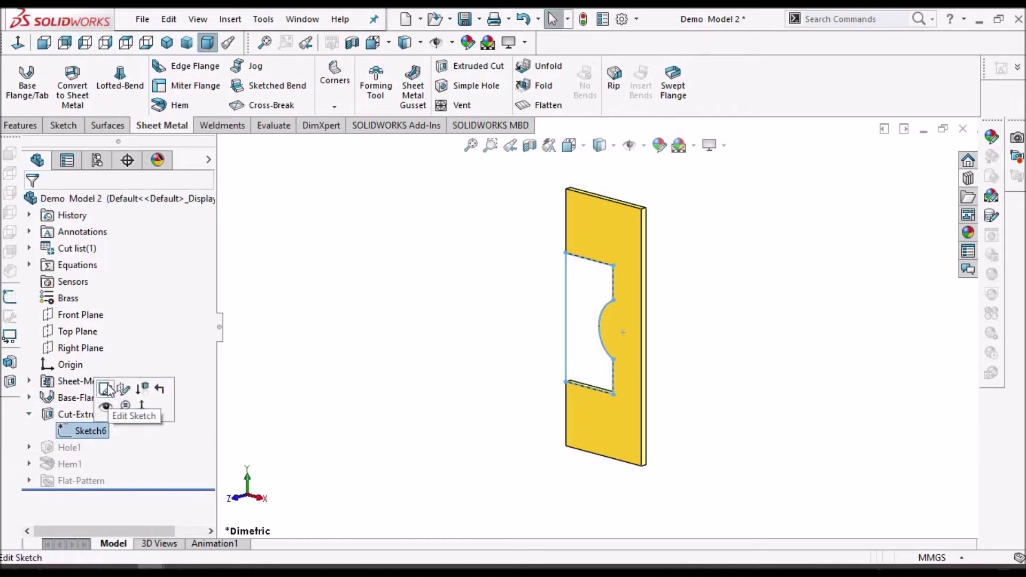
left_click(106, 389)
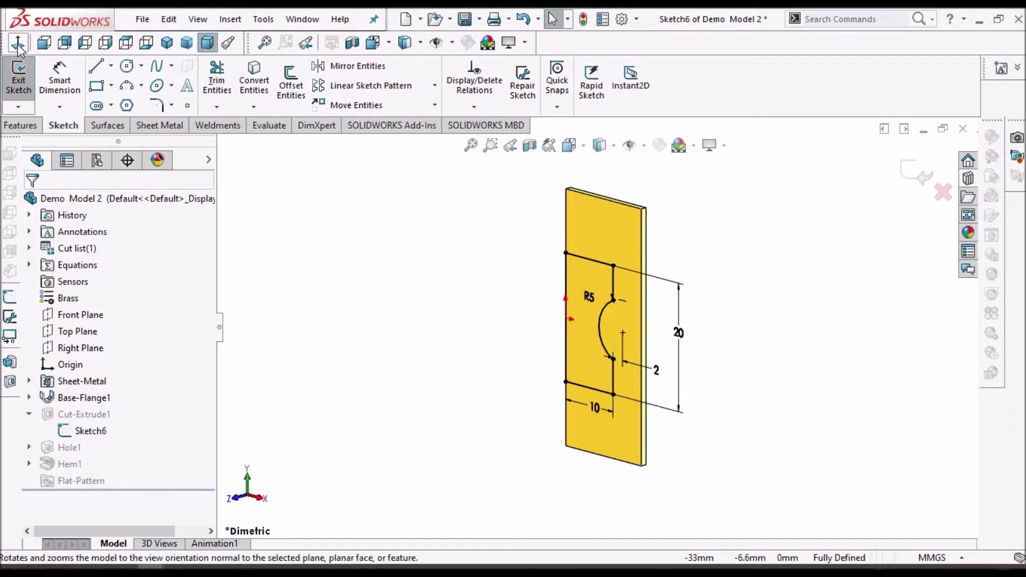
left_click(903, 179)
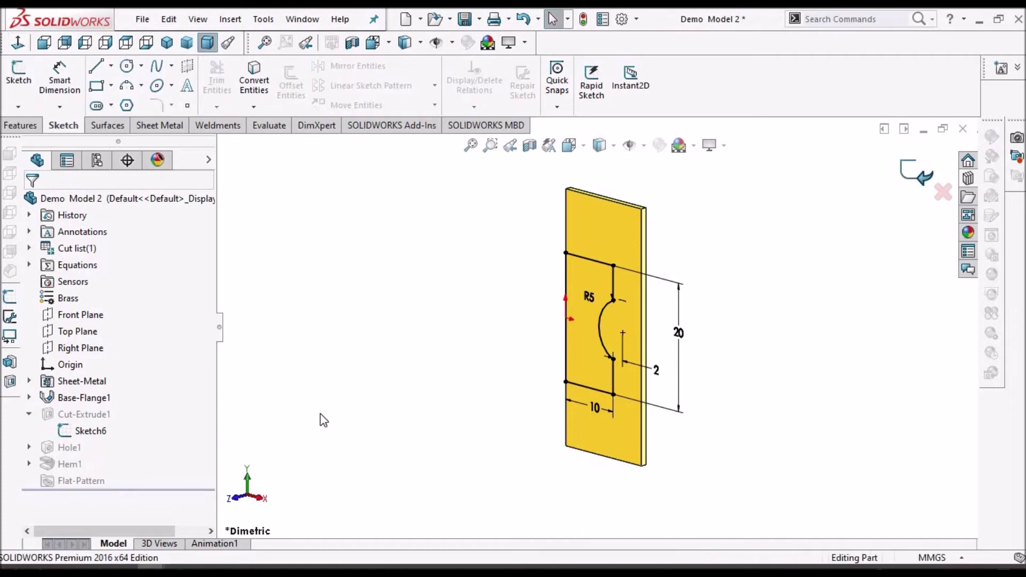
Edit Cut-Extrude1 in Demo Model 2 to flip the side to cut, and save the part.
right_click(88, 416)
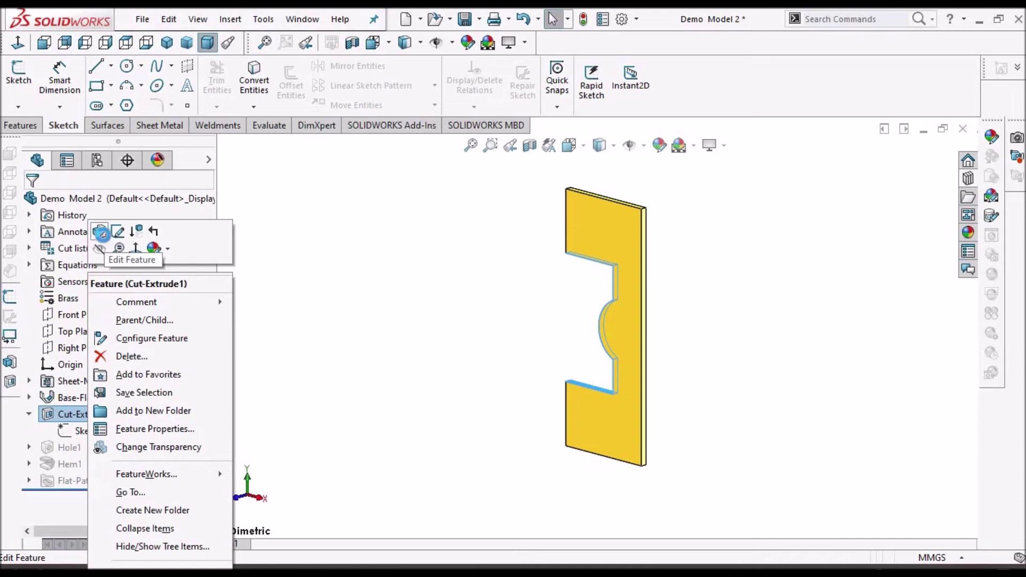
left_click(102, 233)
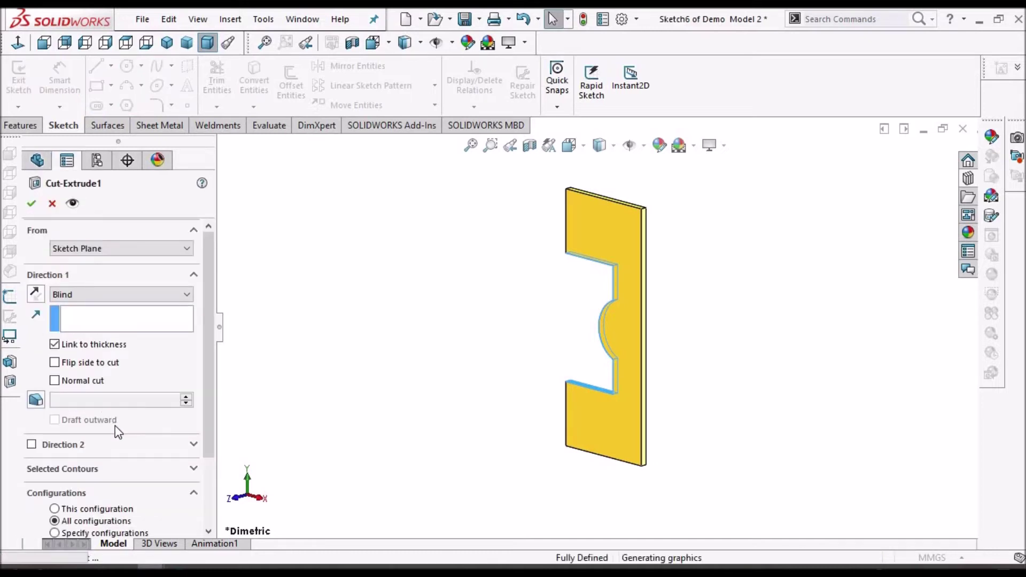
left_click(54, 363)
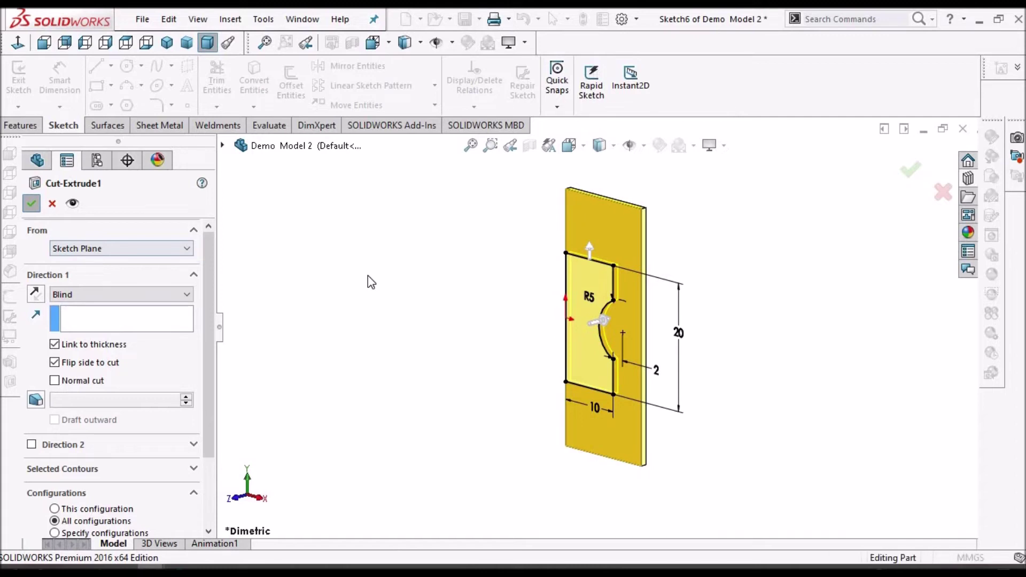
key("Return")
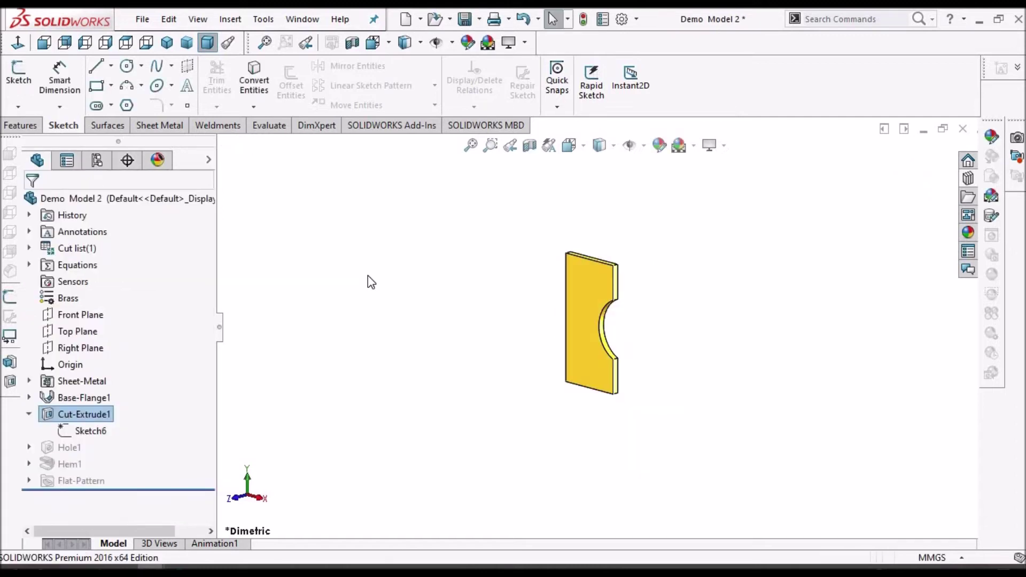
left_click(356, 289)
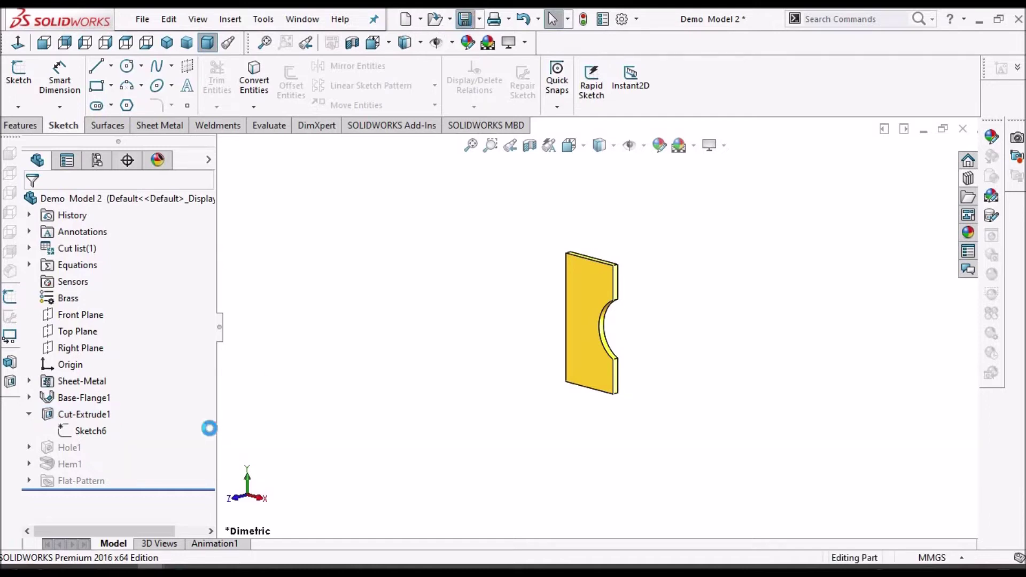
Unsuppress Hem1 in Demo Model 2 and return to Demo Assem2, rebuilding the assembly.
left_click(68, 464)
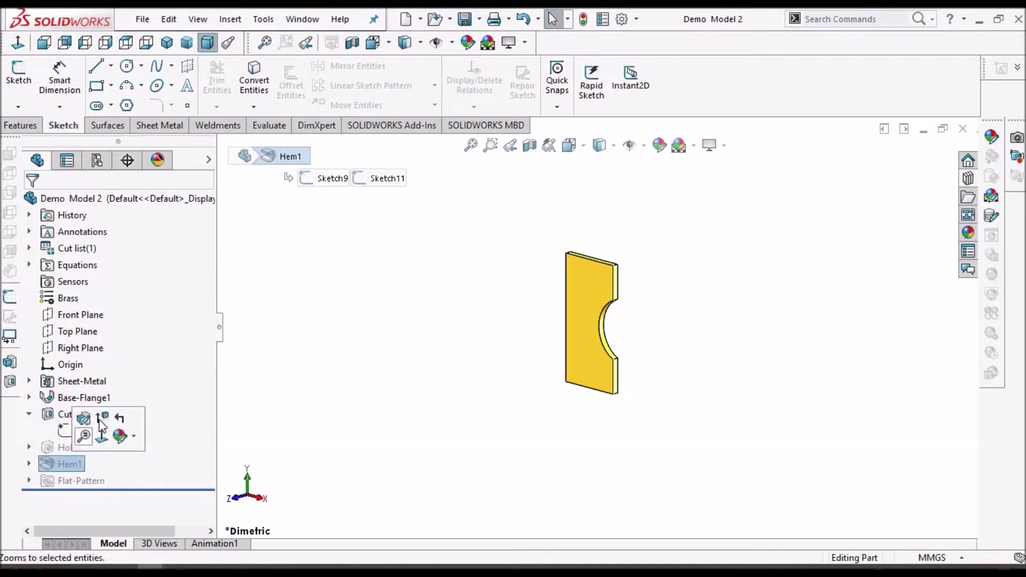
left_click(115, 421)
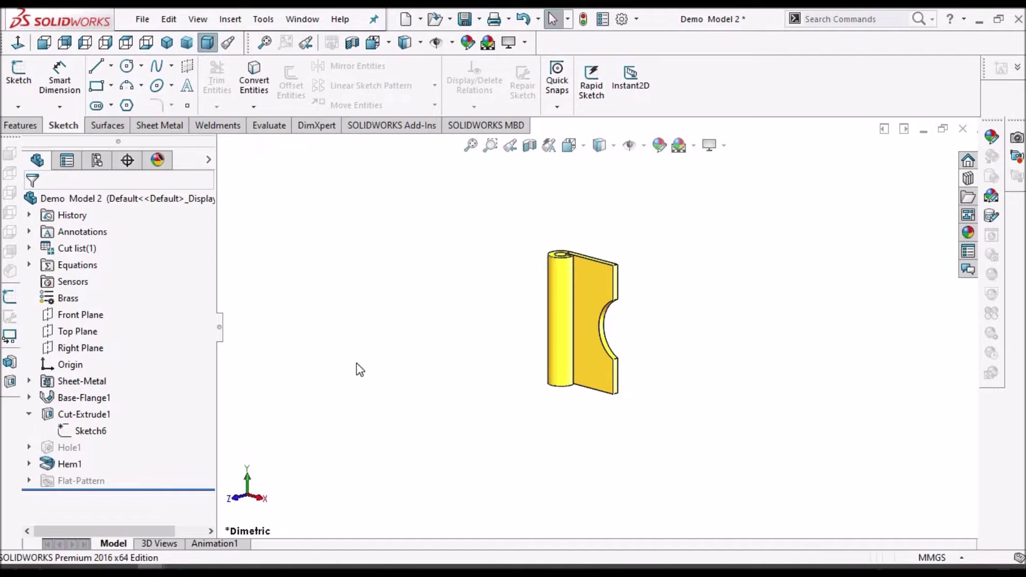
left_click(302, 19)
left_click(353, 194)
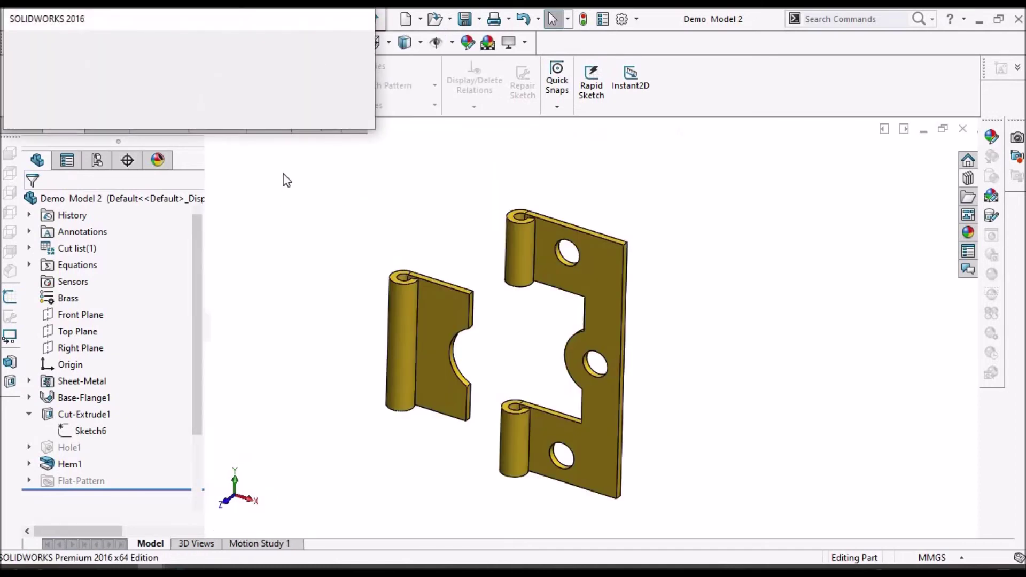
left_click(123, 92)
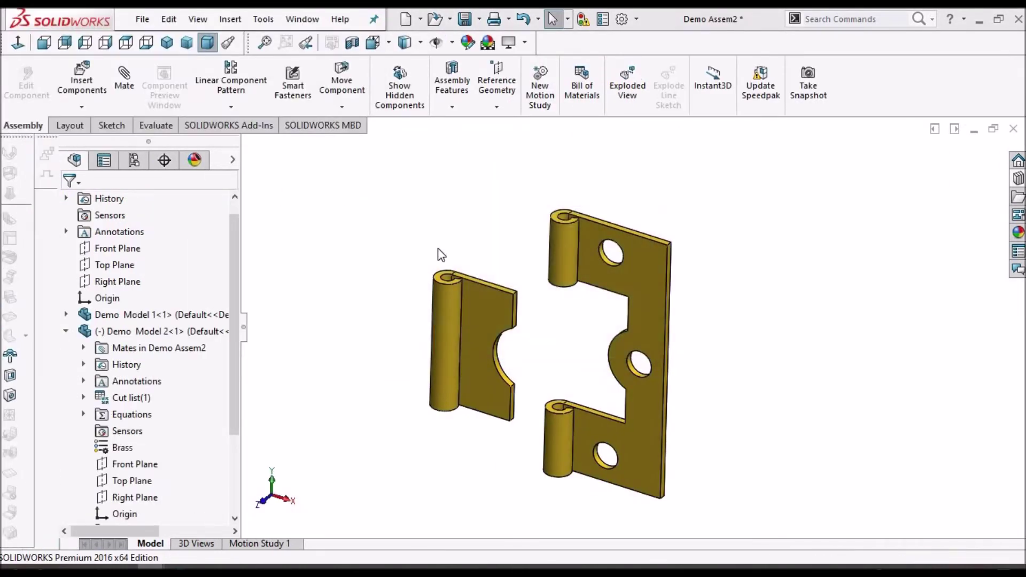
Add a Concentric mate between the hem's cylindrical face on Demo Model 2 and the upper hem's cylindrical face on Demo Model 1.
left_click(450, 315)
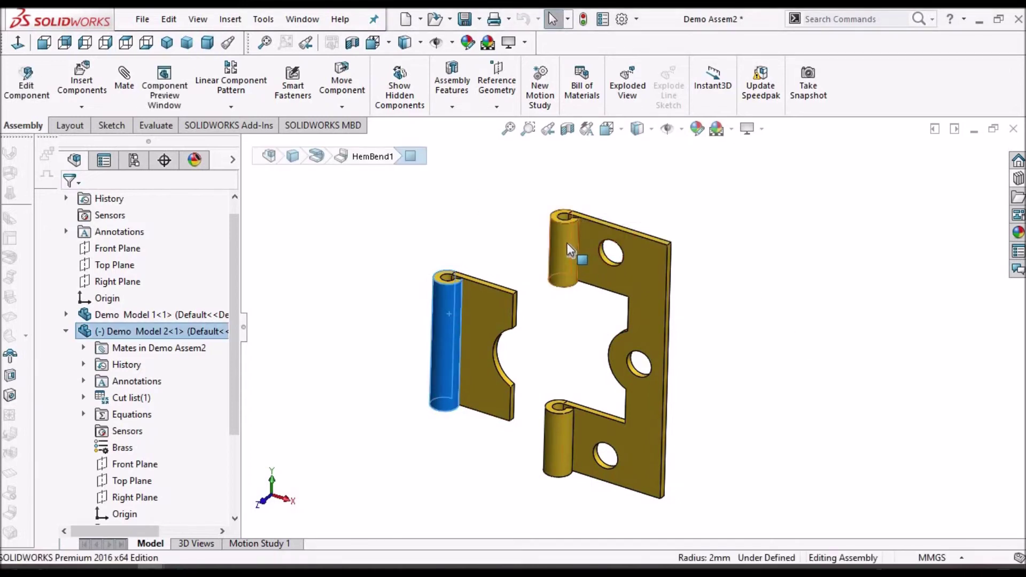
left_click(566, 242, "ctrl")
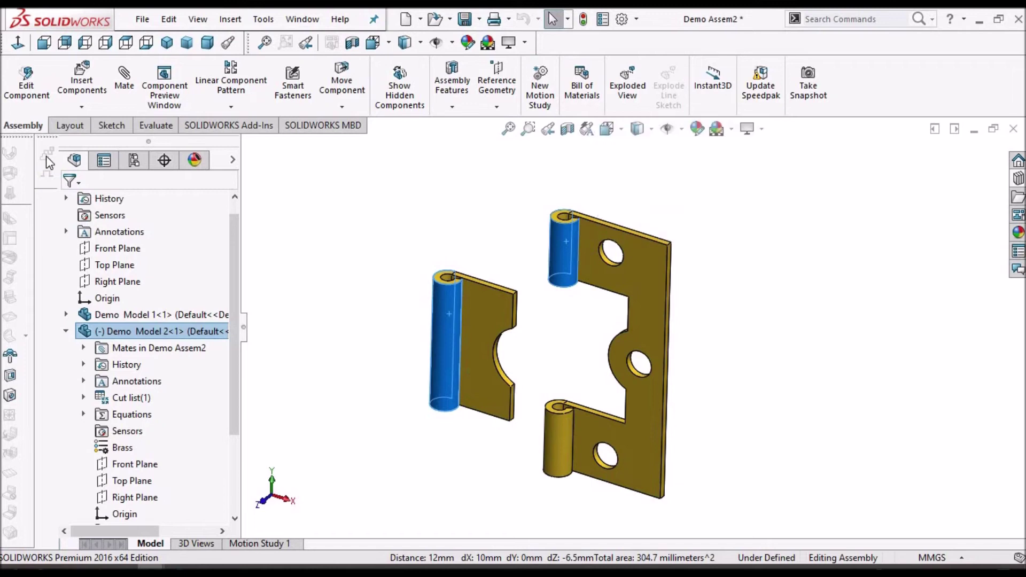
left_click(124, 76)
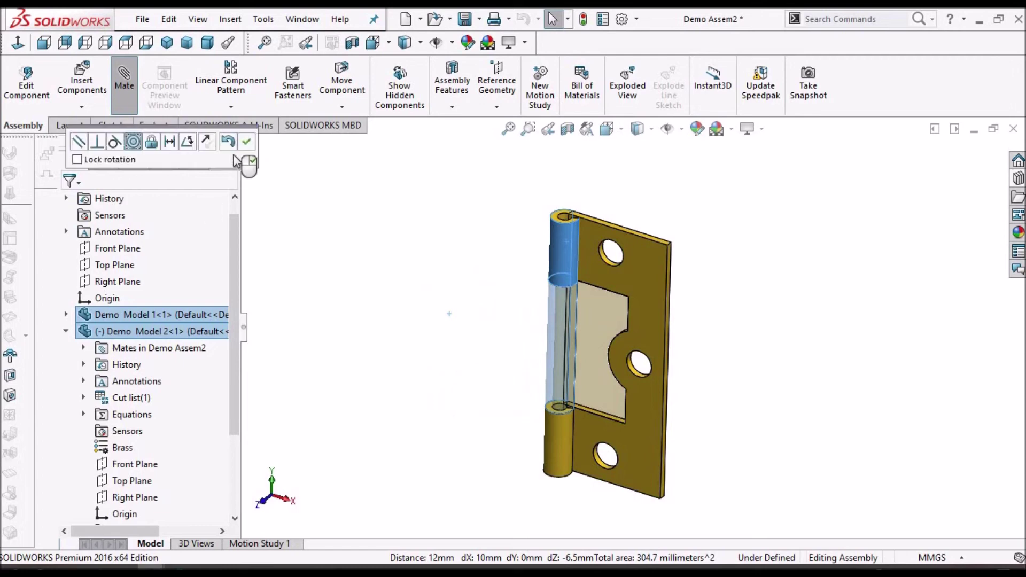
left_click(245, 145)
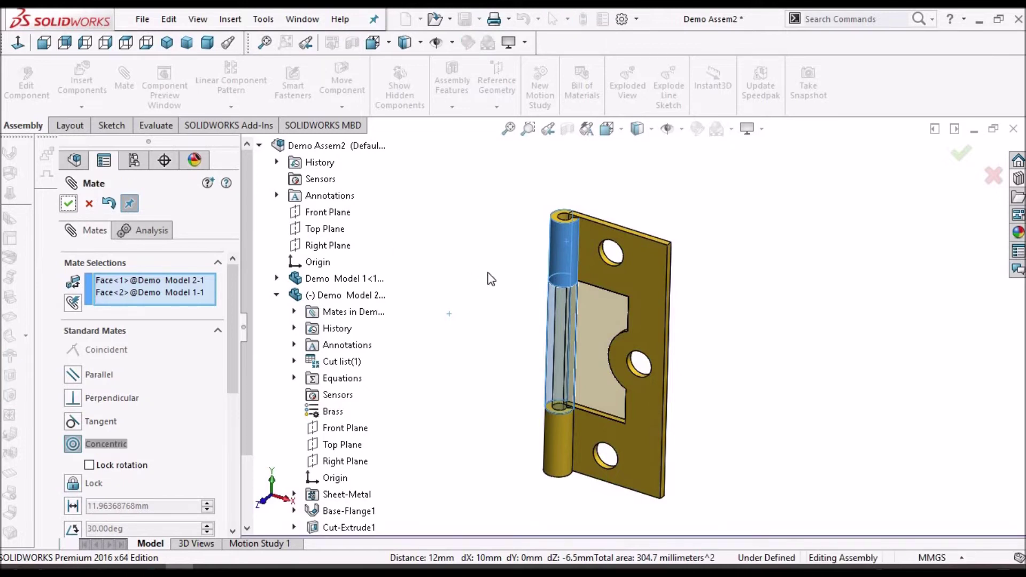
key("Return")
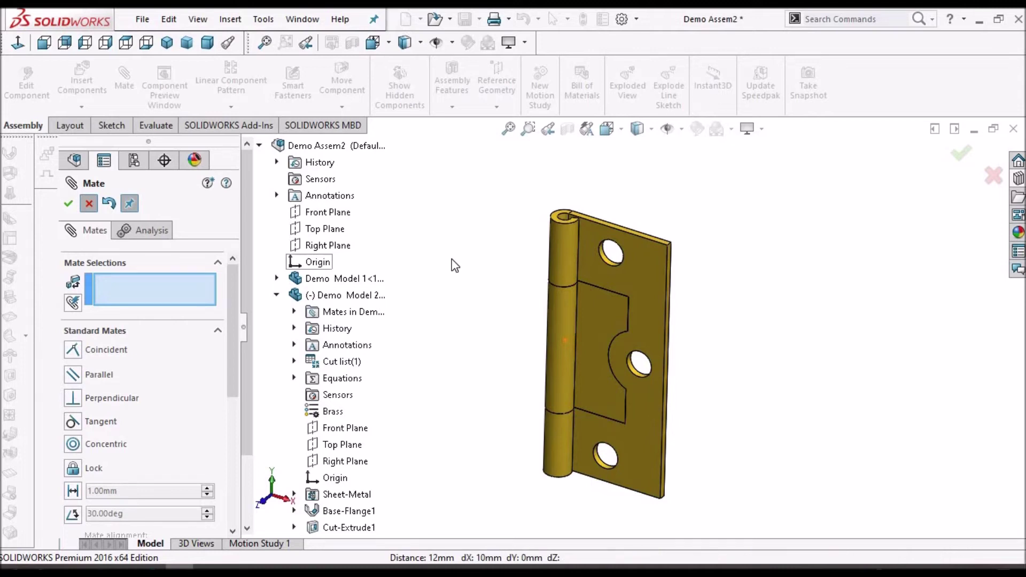
key("Escape")
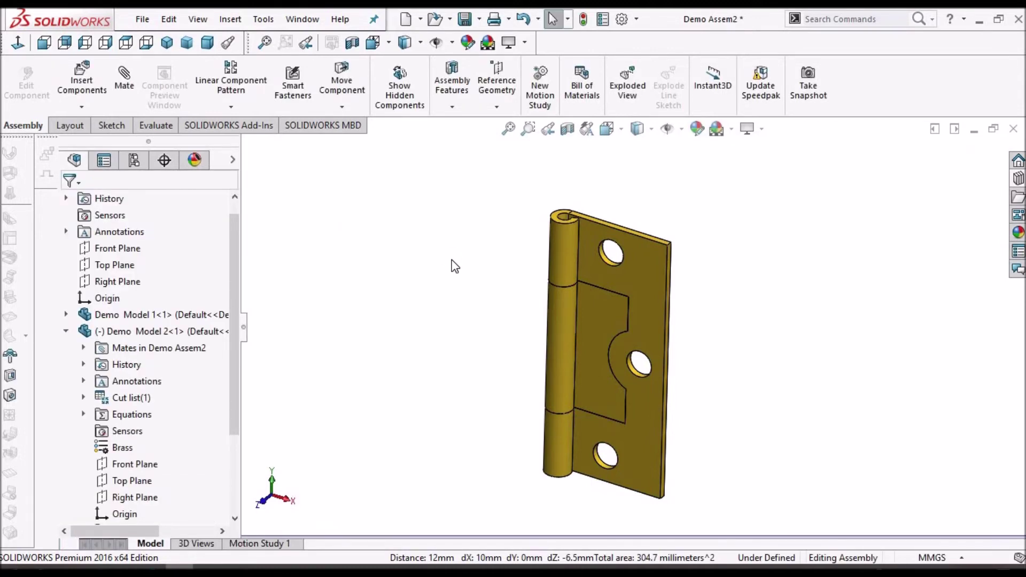
Open Demo Model 2 from the assembly and edit Sketch7 of the suppressed Hole1 feature.
left_click(601, 322)
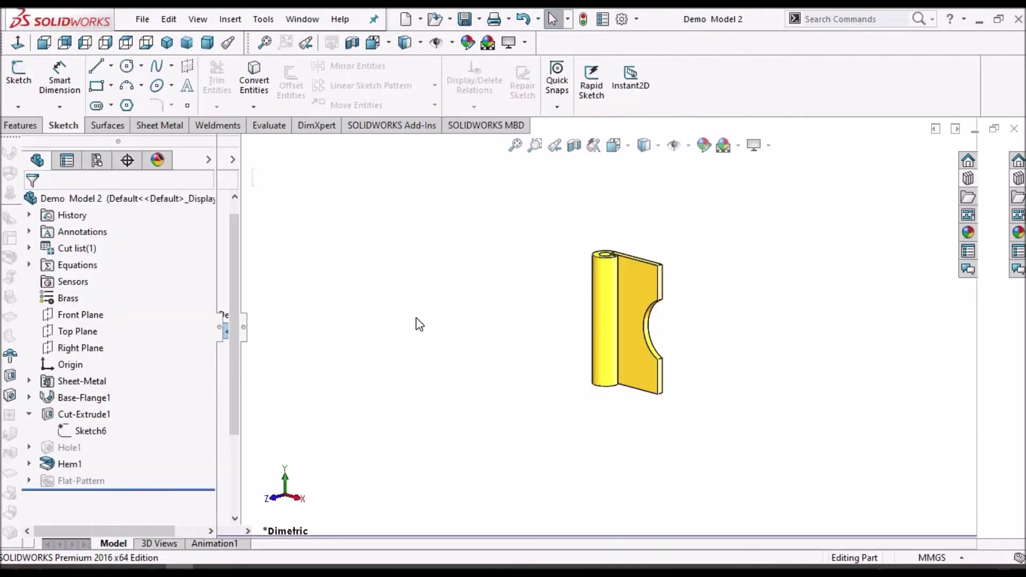
right_click(99, 464)
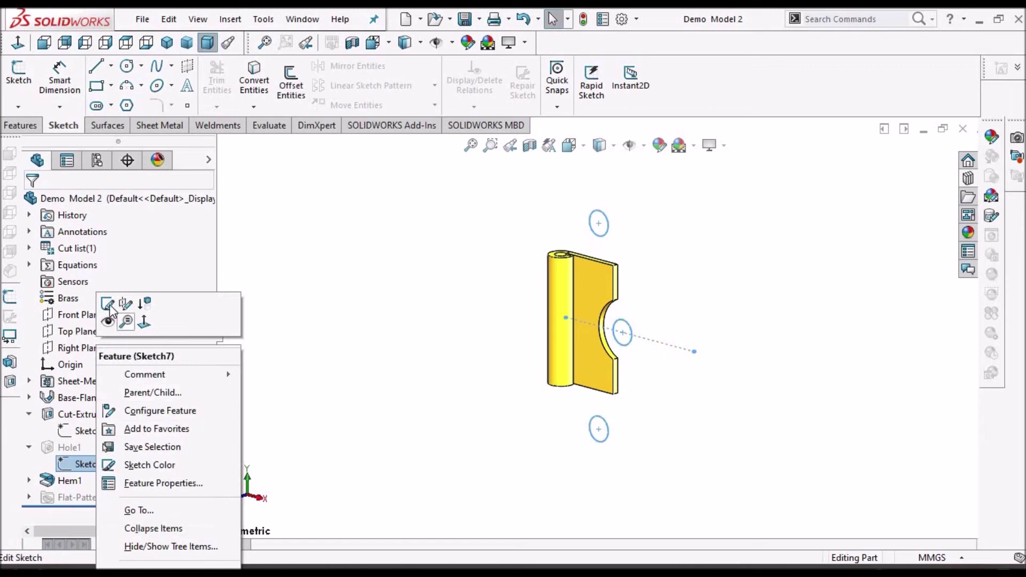
left_click(107, 303)
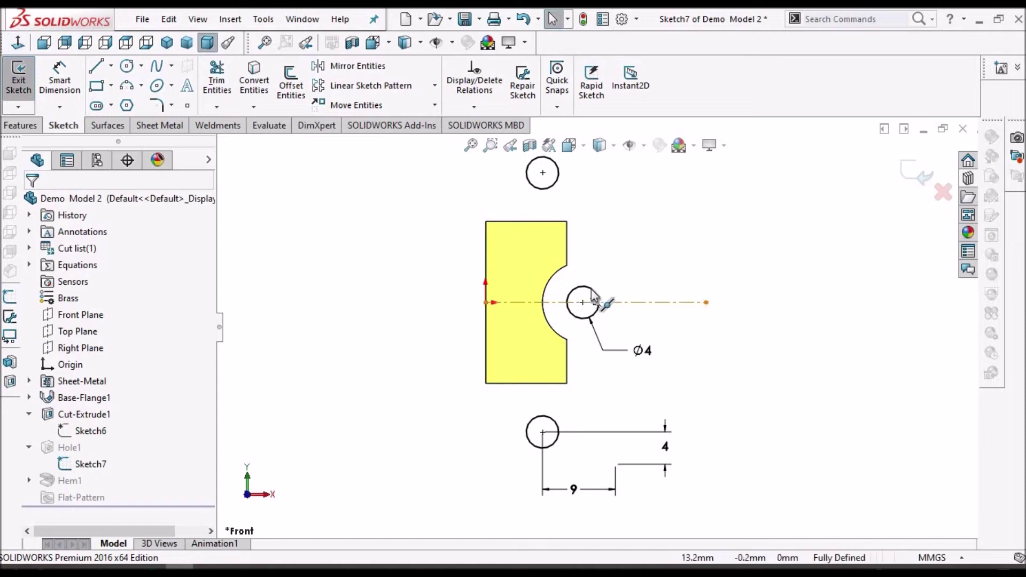
Delete the middle 4 mm circle on the centerline, along with its midpoint relation, from Sketch7.
left_click(596, 297)
key("Delete")
left_click(602, 290)
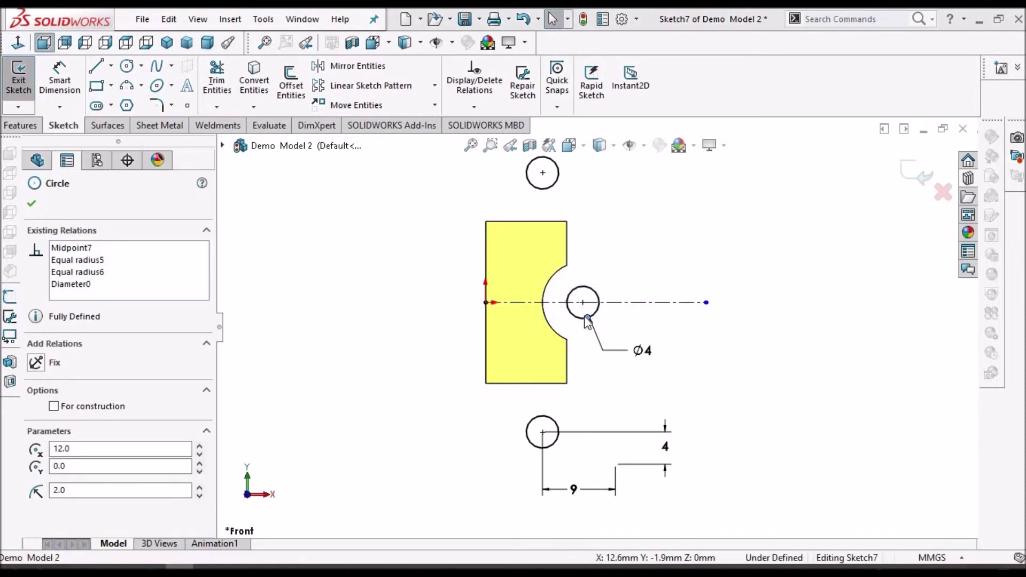
key("Escape")
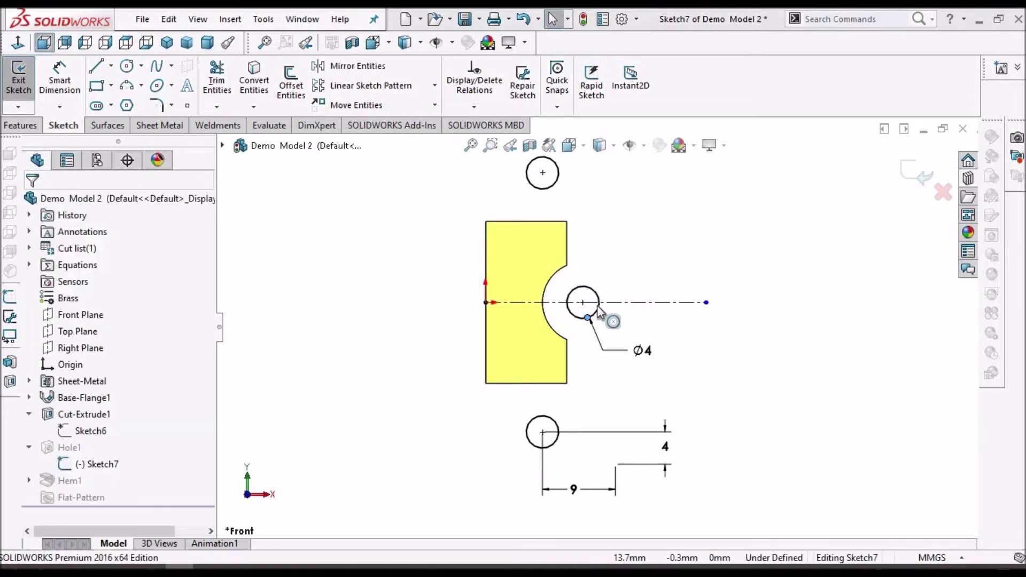
left_click(598, 310)
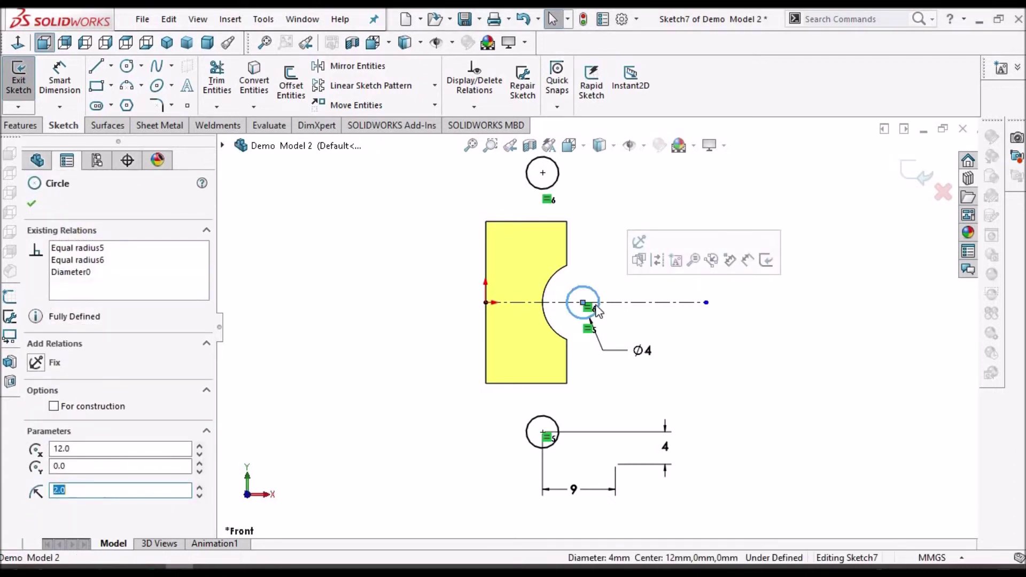
key("Delete")
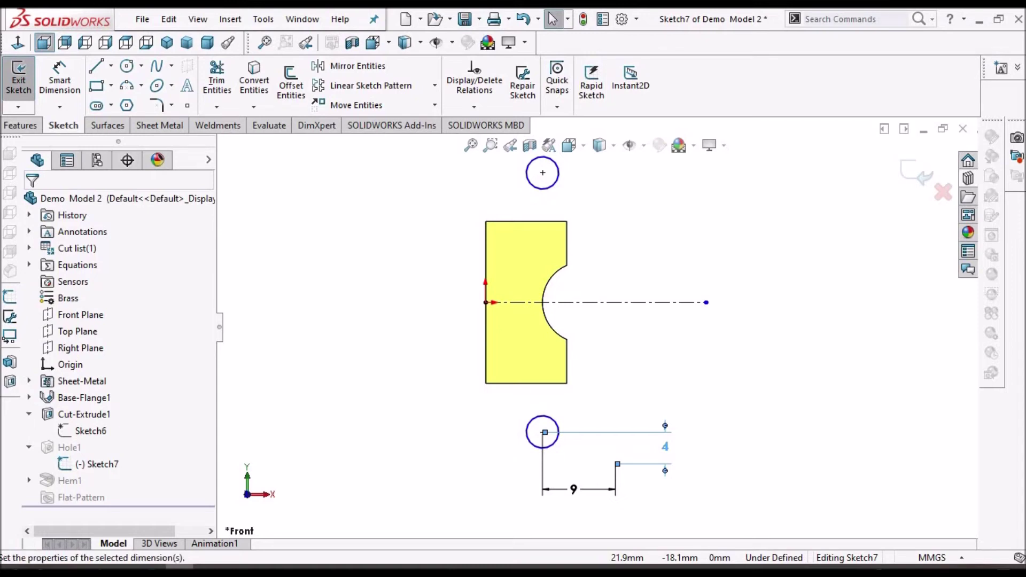
Delete the 4 mm and 9 mm position dimensions of the lower hole circle in Sketch7.
left_click(664, 446)
key("Delete")
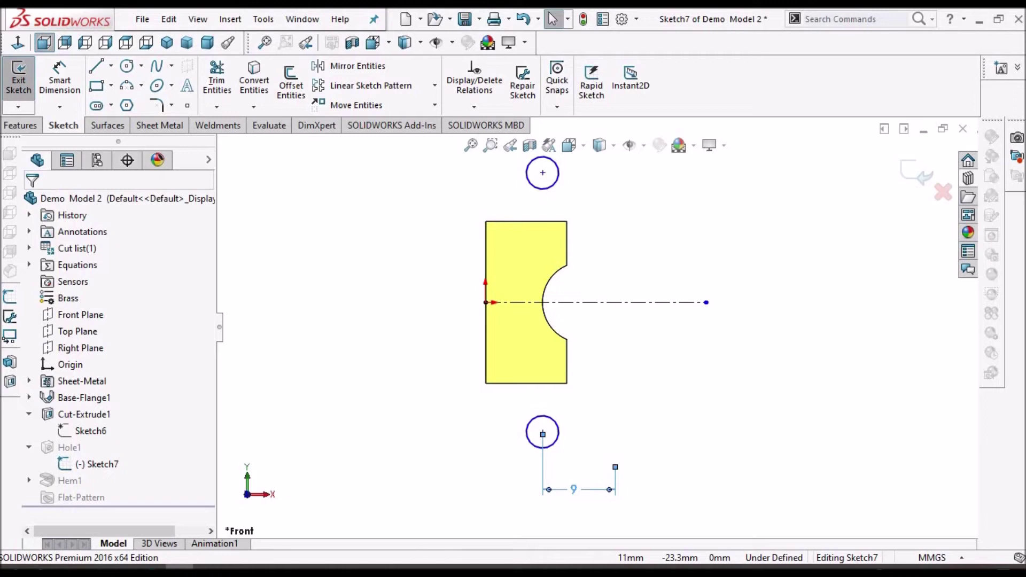
left_click(574, 490)
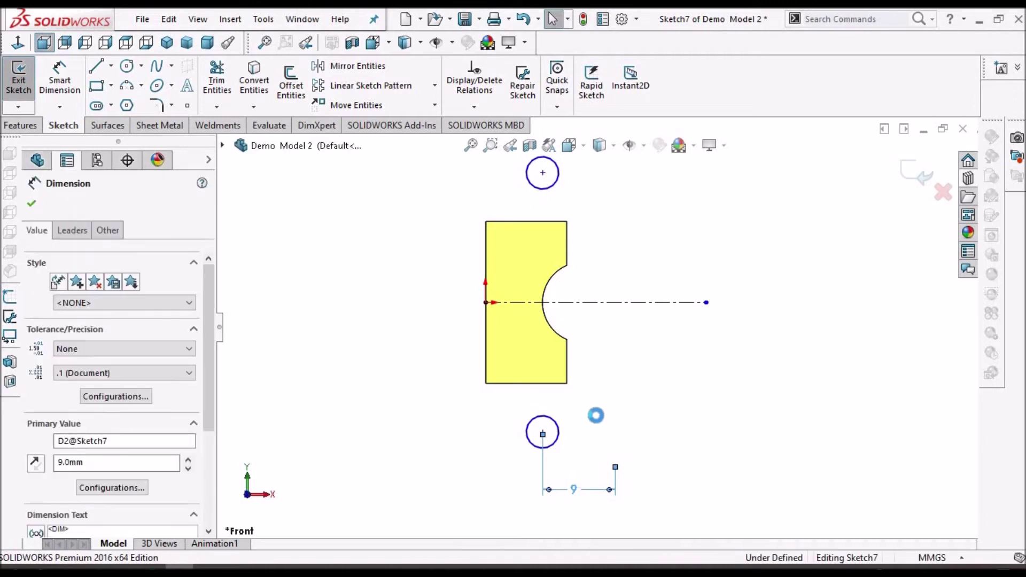
key("Delete")
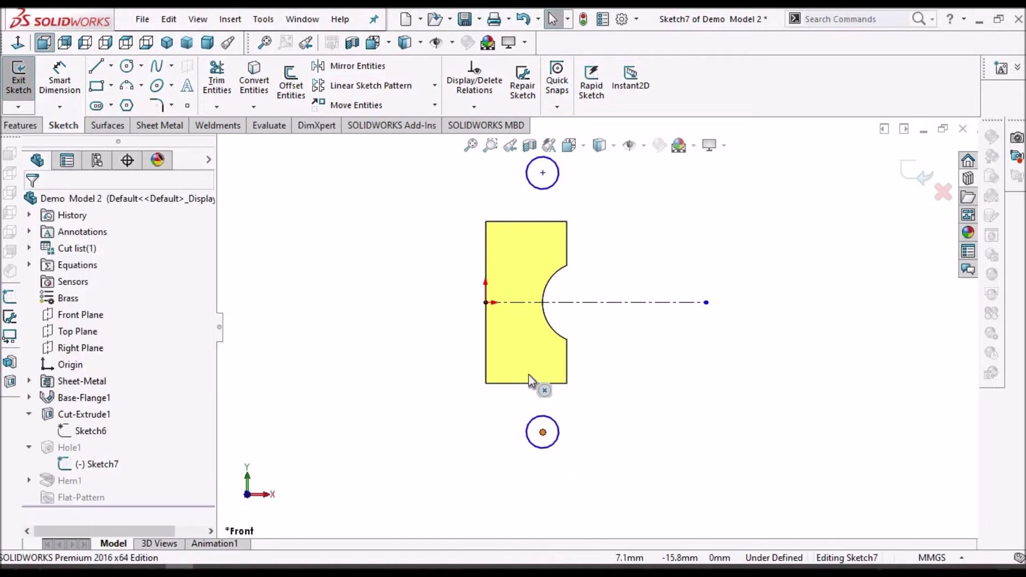
Move the two circles onto the leaf and dimension the upper one 4 mm from the notched edge, 3 mm from the upper edge, 4 mm diameter.
mouse_move(522, 359)
left_mouse_down()
mouse_move(518, 345)
mouse_move(526, 354)
left_mouse_up()
left_click(59, 75)
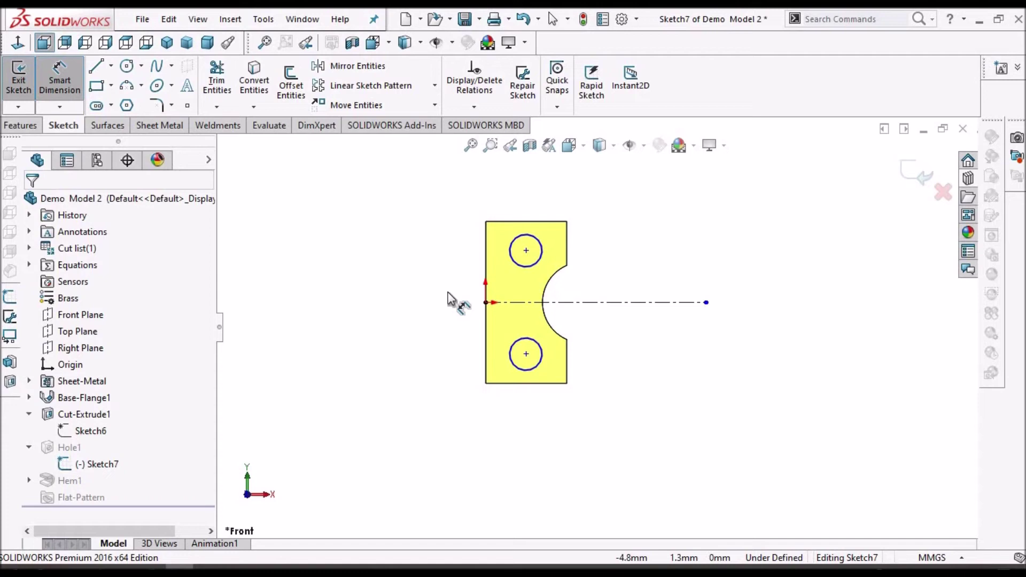
left_click(543, 221)
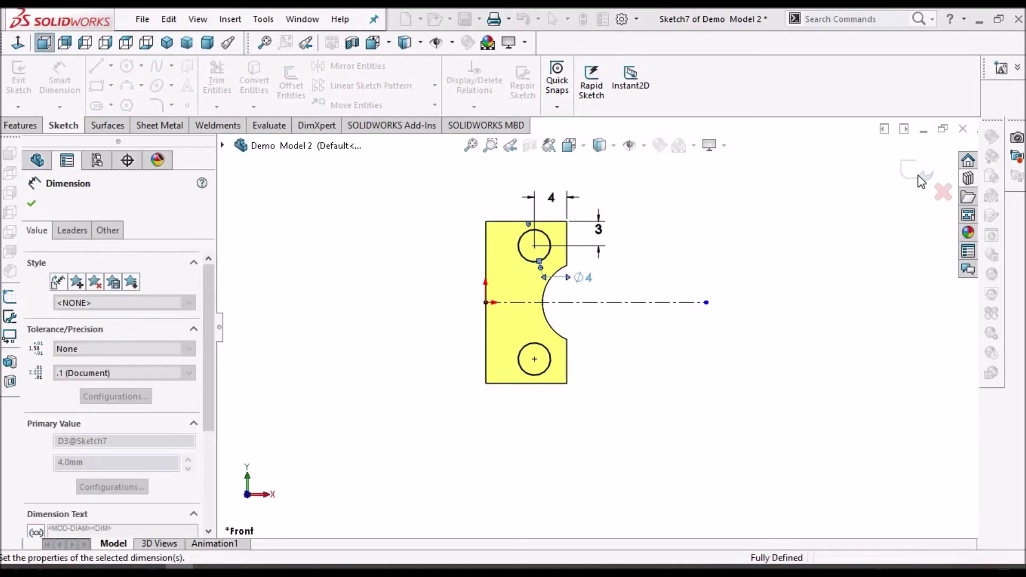
left_click(817, 257)
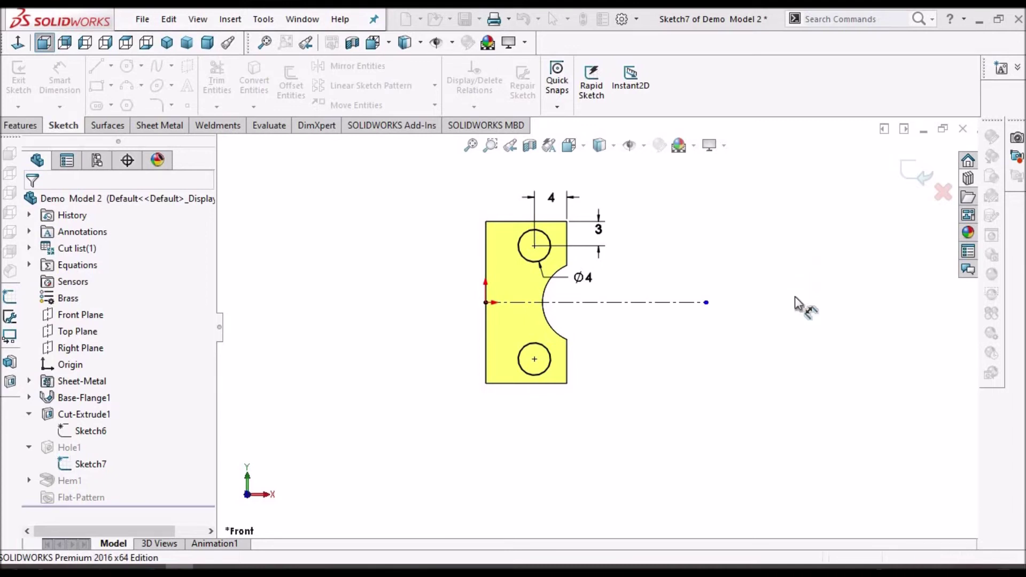
Unsuppress Hole1 in Demo Model 2 and return to Demo Assem2, rebuilding the assembly.
left_click(63, 449)
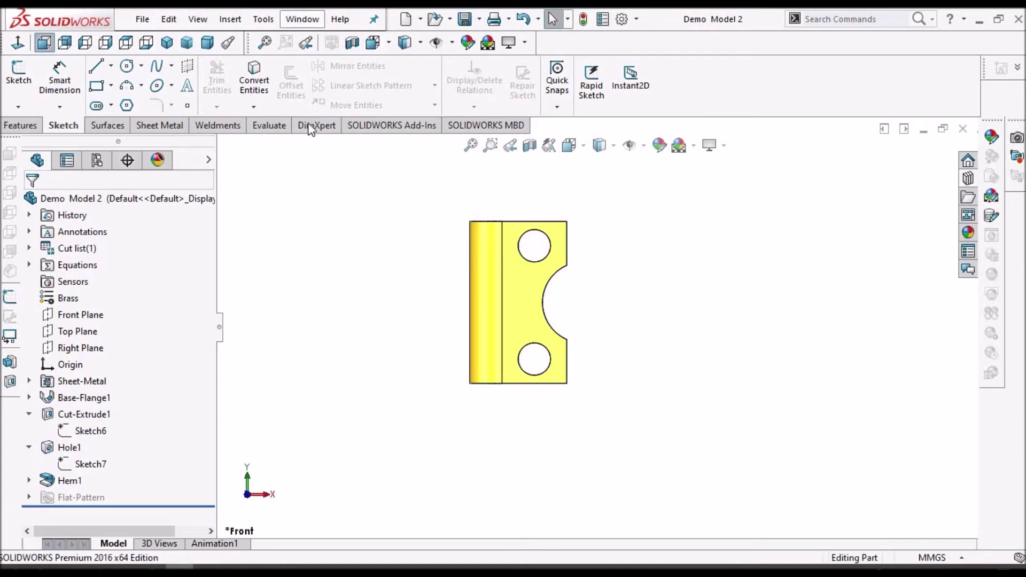
left_click(321, 197)
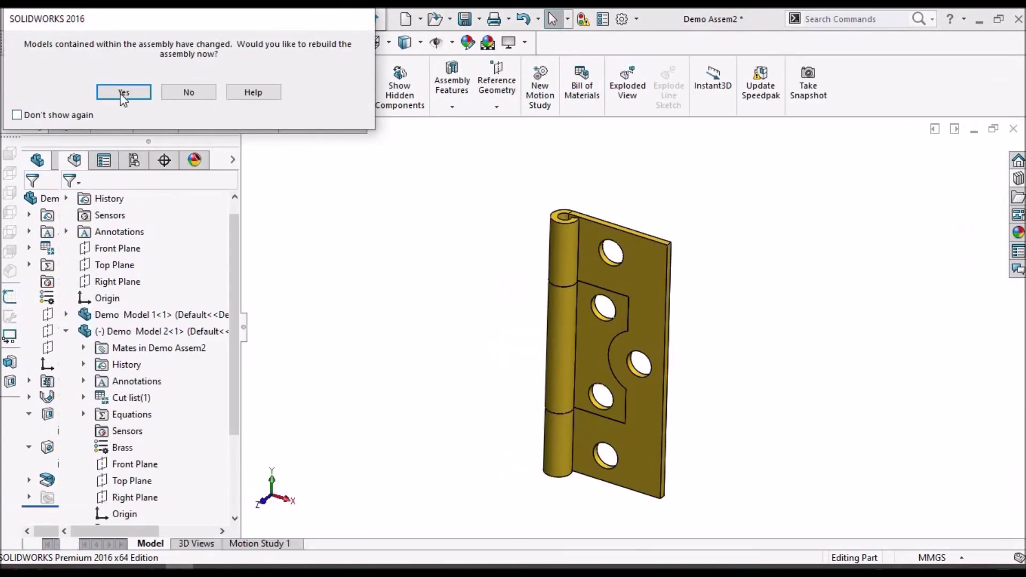
left_click(123, 93)
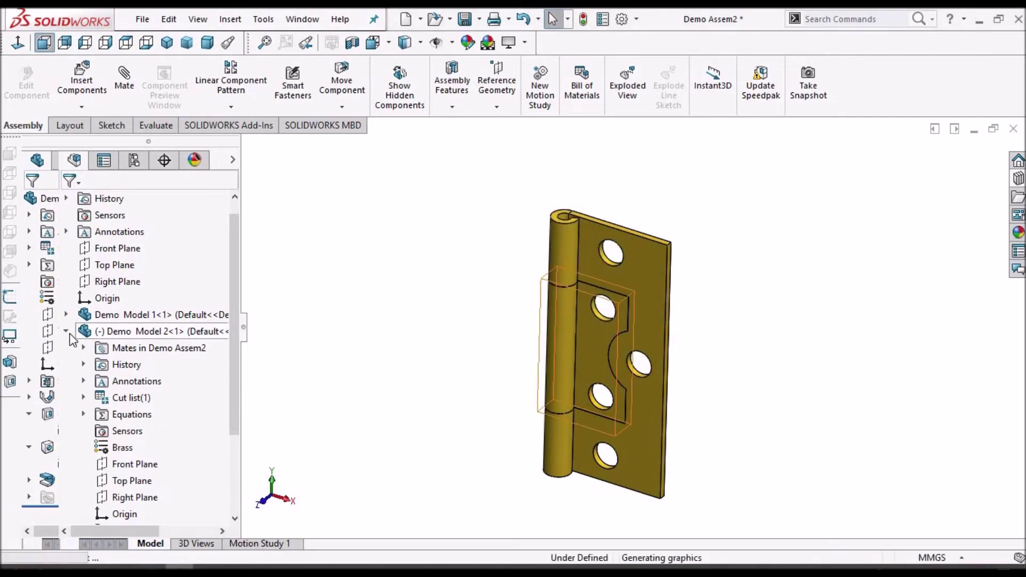
scroll(577, 360, "down", 4)
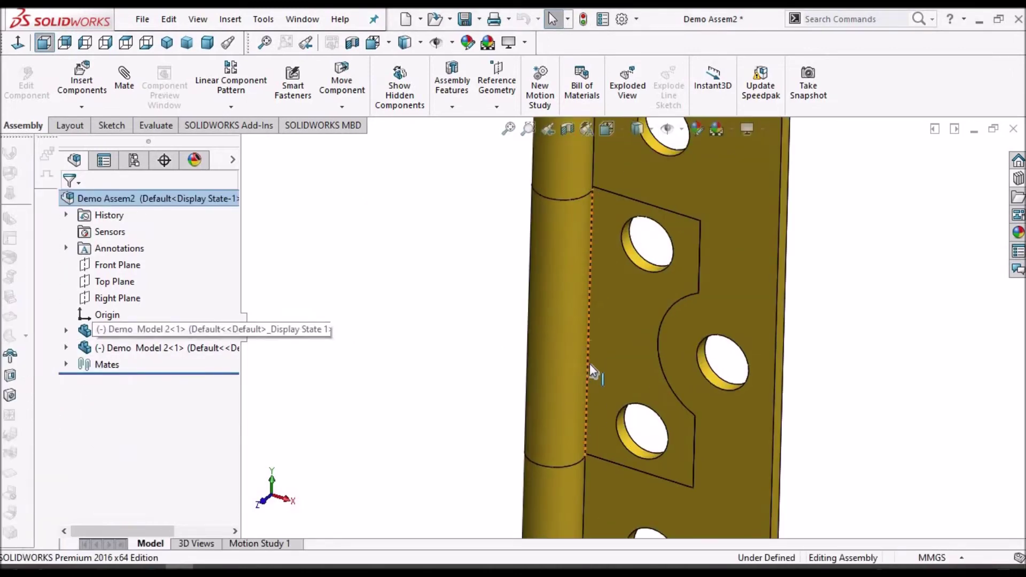
mouse_move(633, 354)
middle_mouse_down()
mouse_move(659, 271)
mouse_move(630, 310)
mouse_move(607, 320)
mouse_move(646, 351)
middle_mouse_up()
key("f")
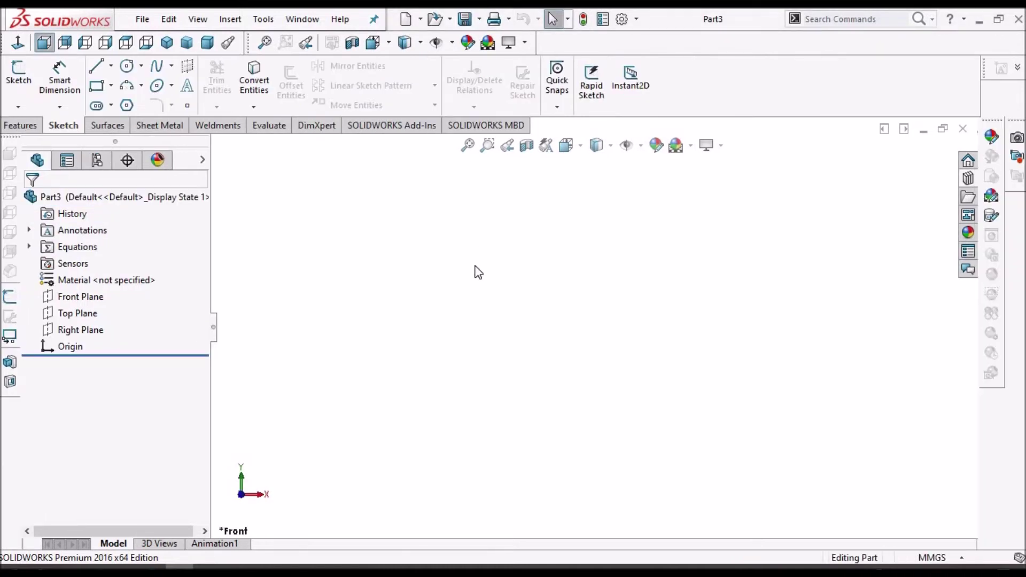
Sketch a circle about 35 mm in diameter centred on the origin of the Top Plane in Part3.
left_click(77, 313)
key("f")
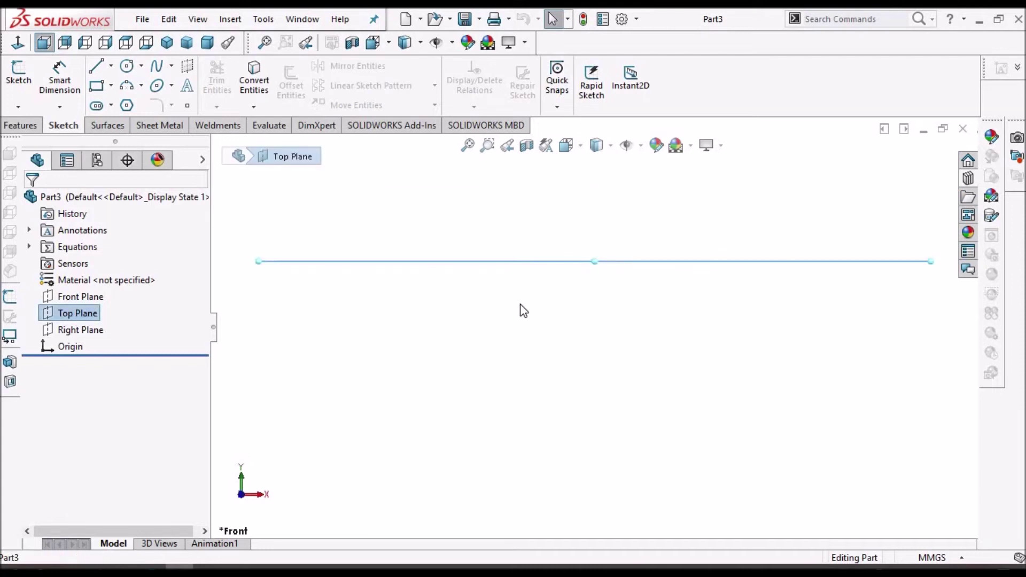
left_click(19, 72)
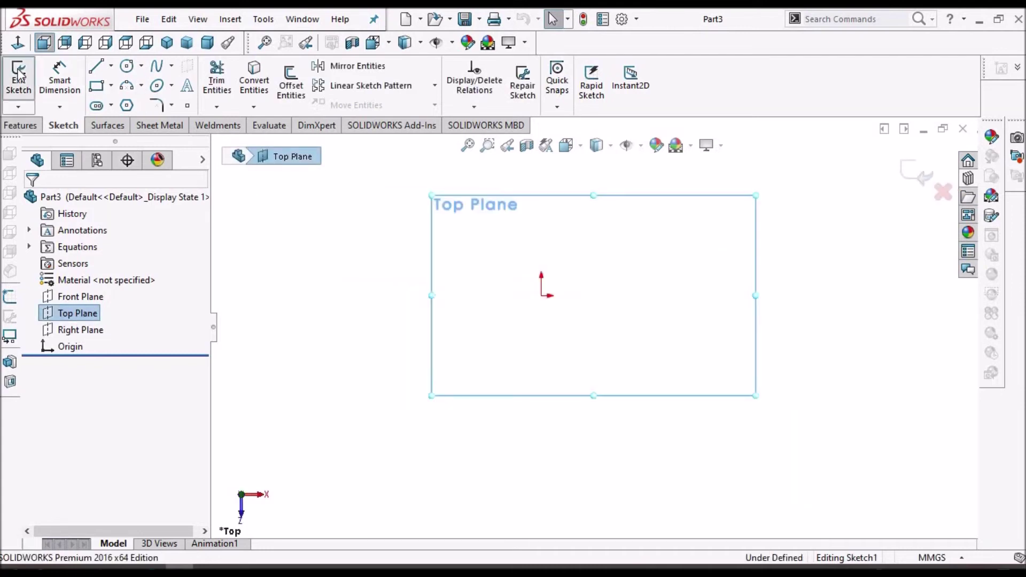
left_click(126, 65)
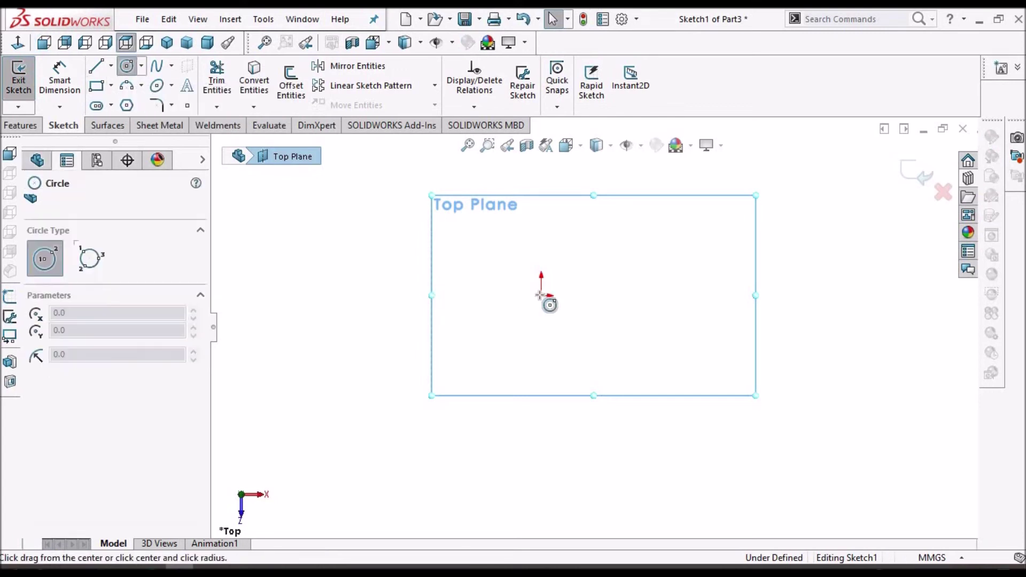
left_click(561, 274)
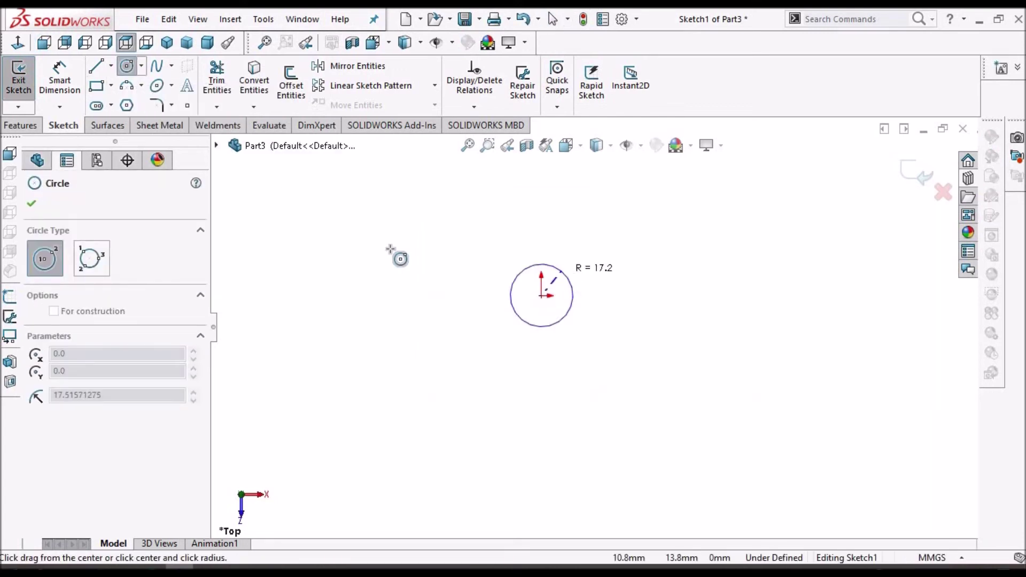
right_click(379, 249)
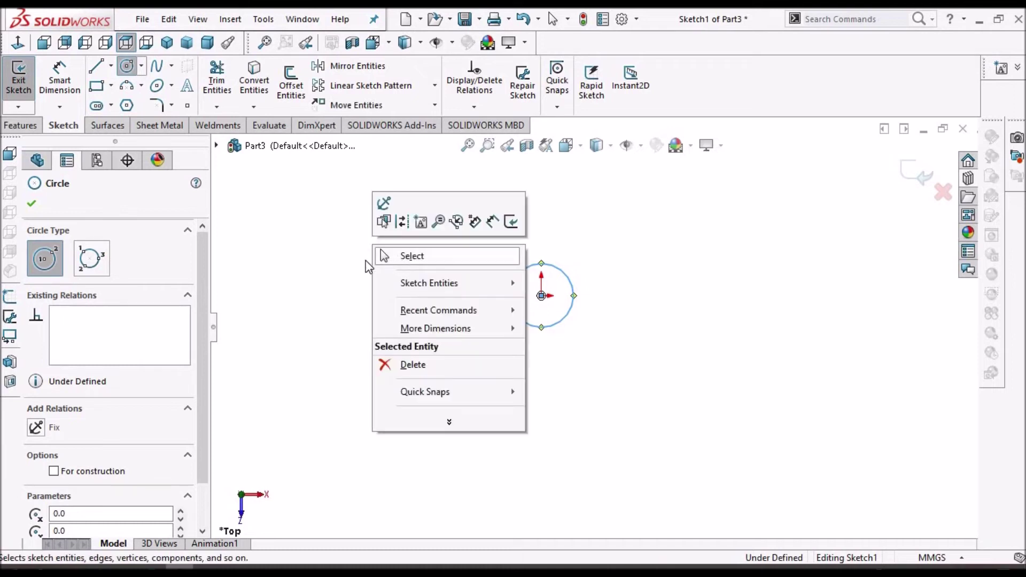
left_click(400, 258)
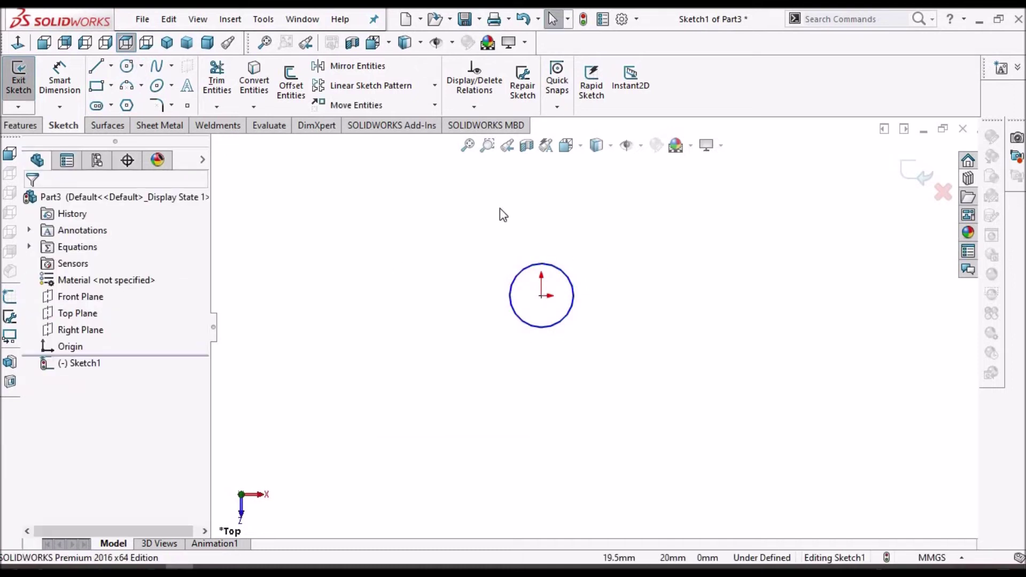
Extrude the circle about 69 mm in total with the Mid Plane end condition to form a cylinder.
left_click(24, 127)
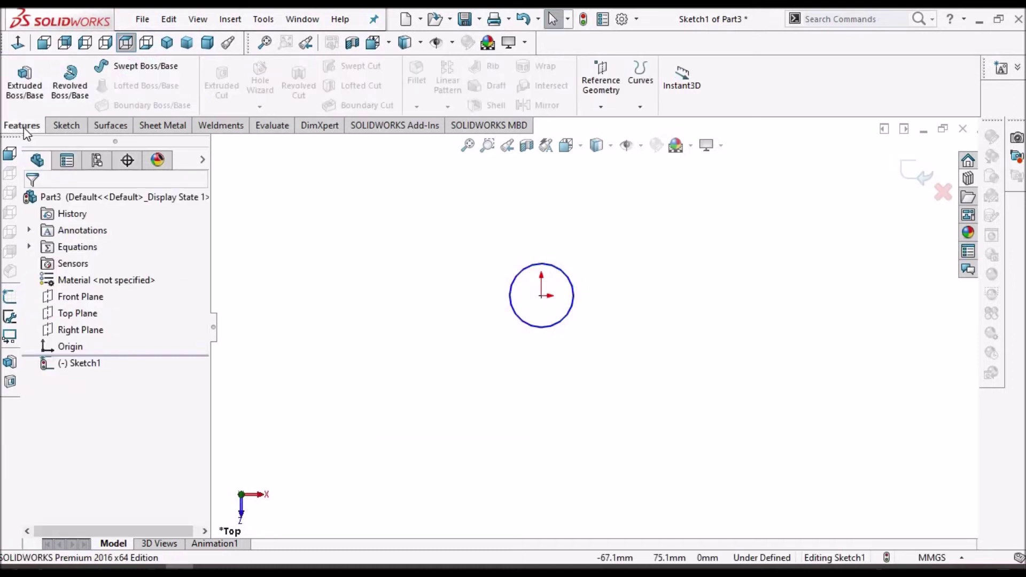
left_click(25, 80)
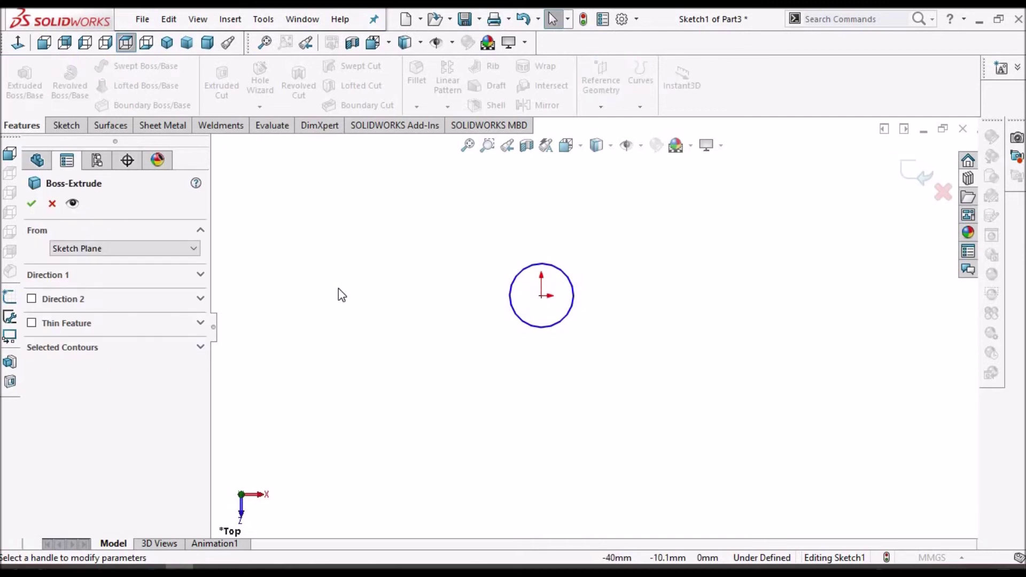
left_click_drag(598, 314, 593, 177)
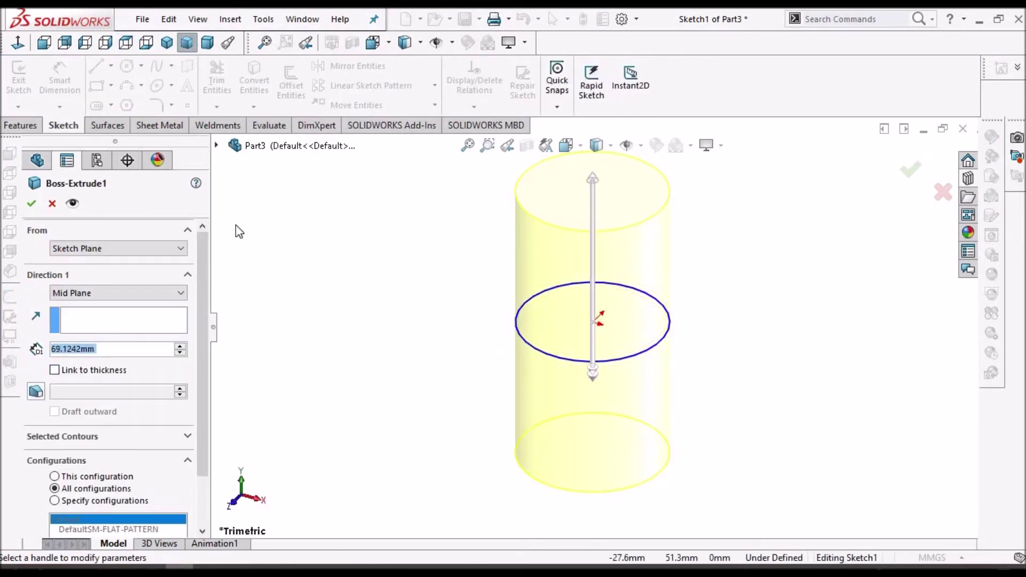
left_click(30, 205)
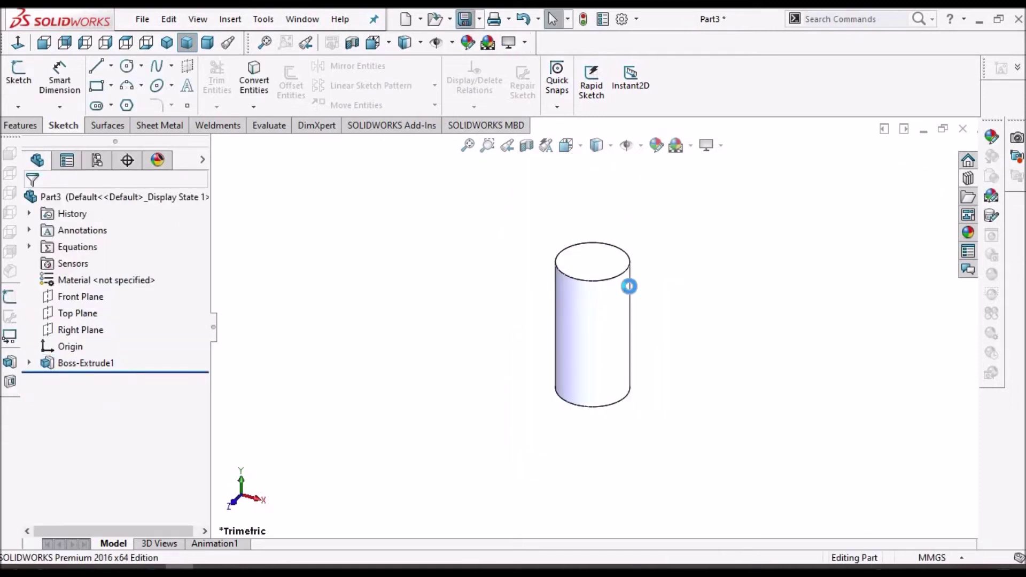
Assign the Brass material to the cylinder and save Part3.
left_click(991, 137)
right_click(86, 282)
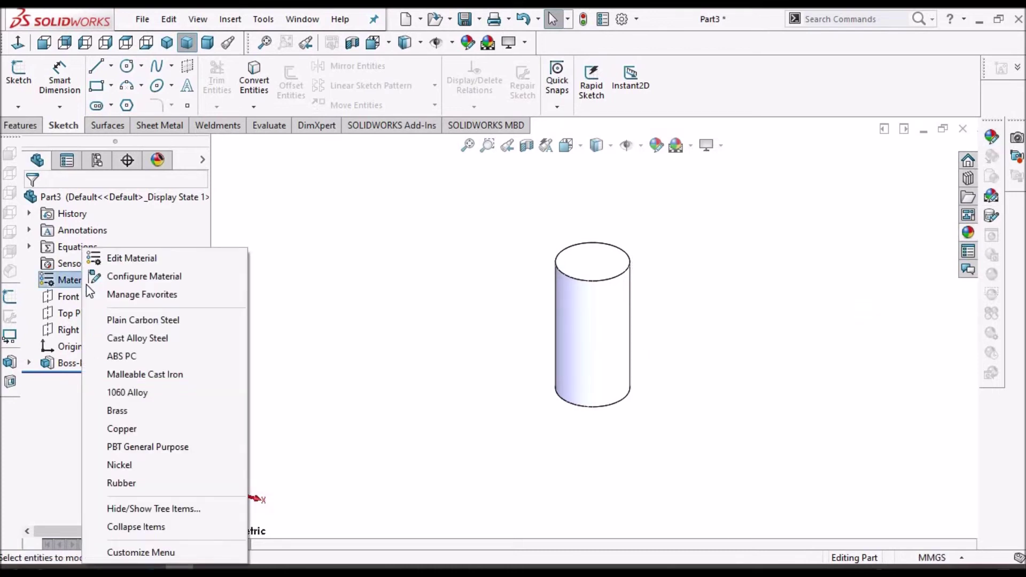
left_click(137, 412)
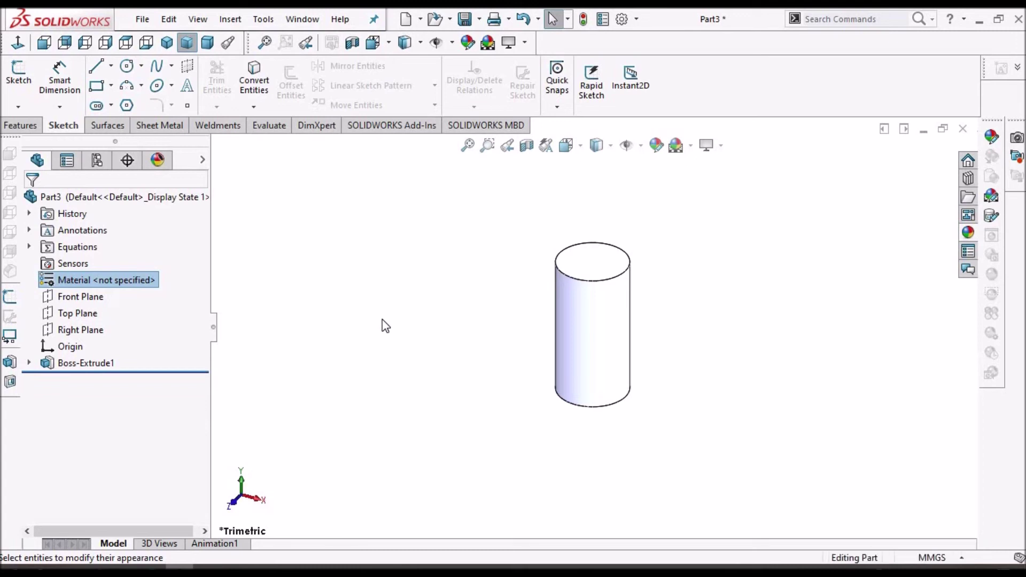
left_click(465, 18)
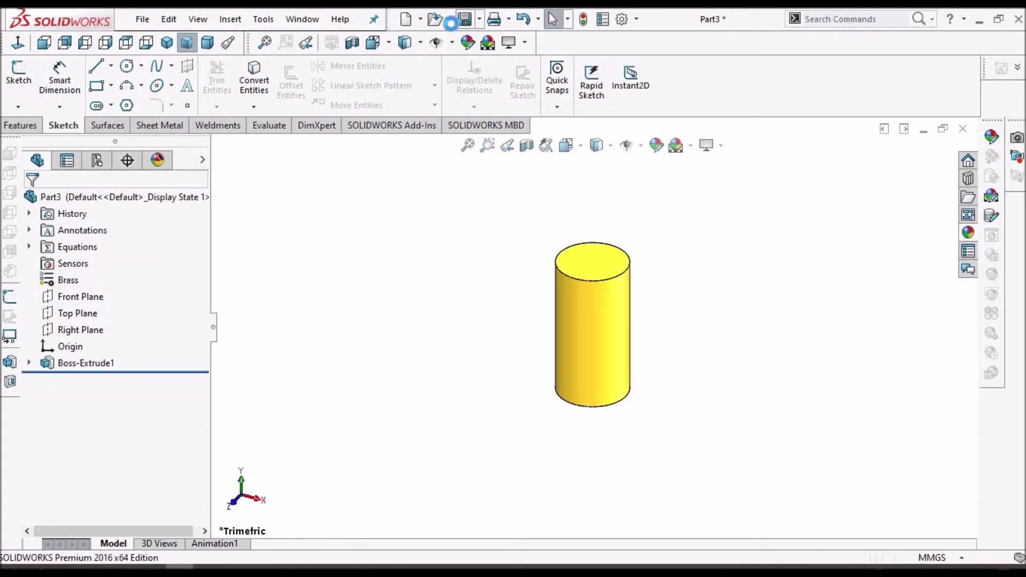
Switch to Demo Assem2 and insert Part3 as a component beside the hinge.
left_click(303, 19)
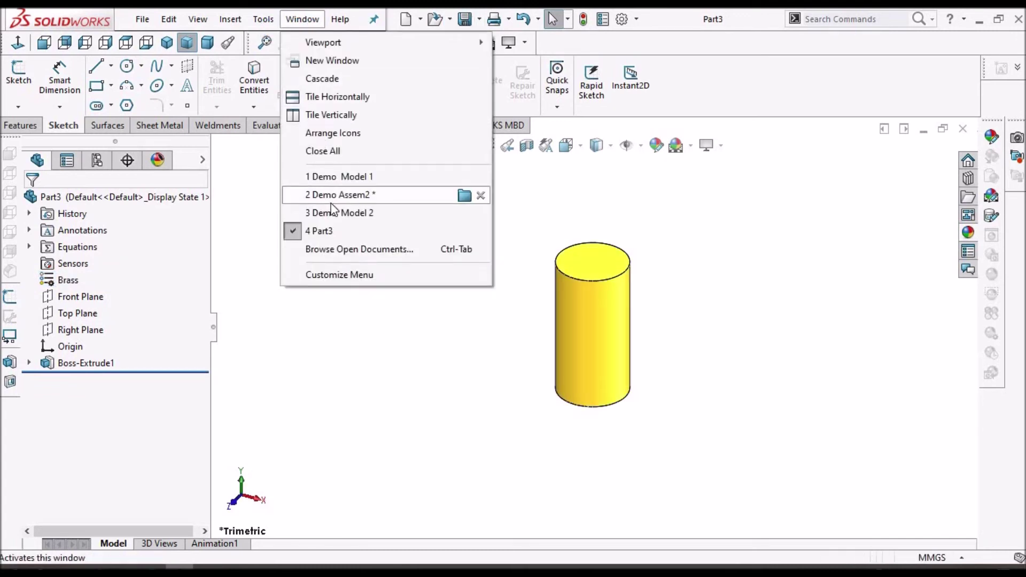
left_click(342, 195)
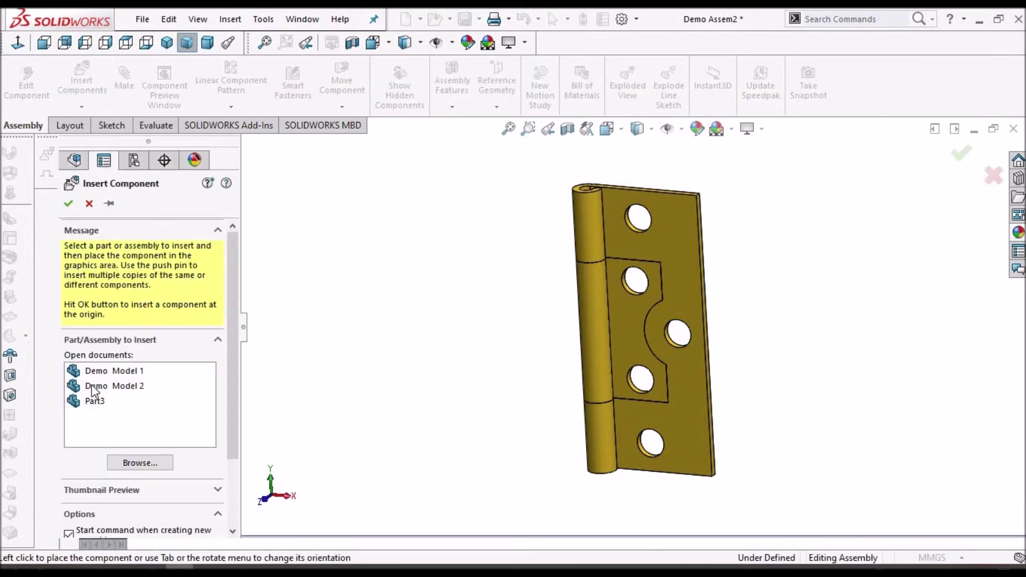
left_click(95, 402)
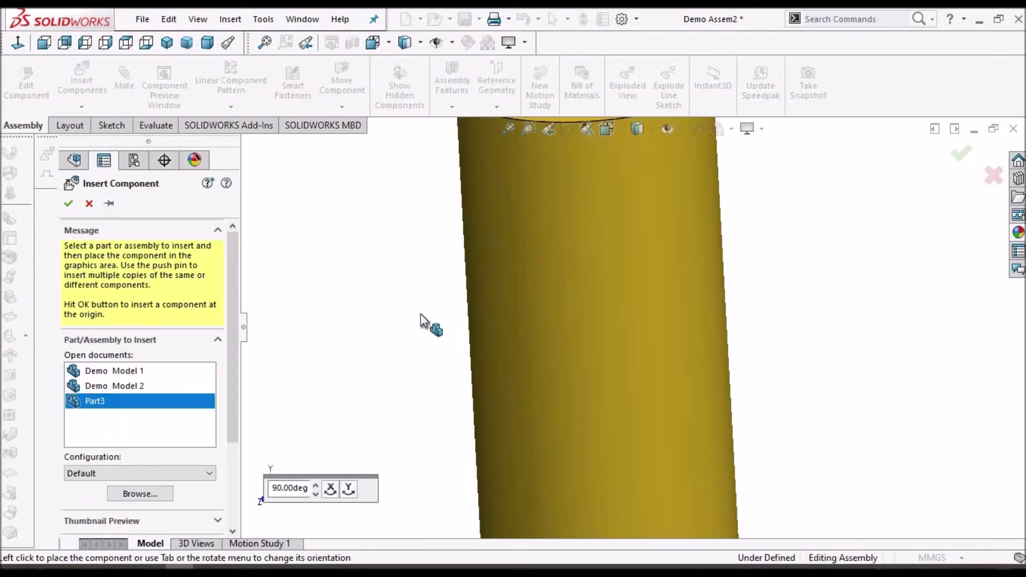
scroll(427, 298, "up", 2)
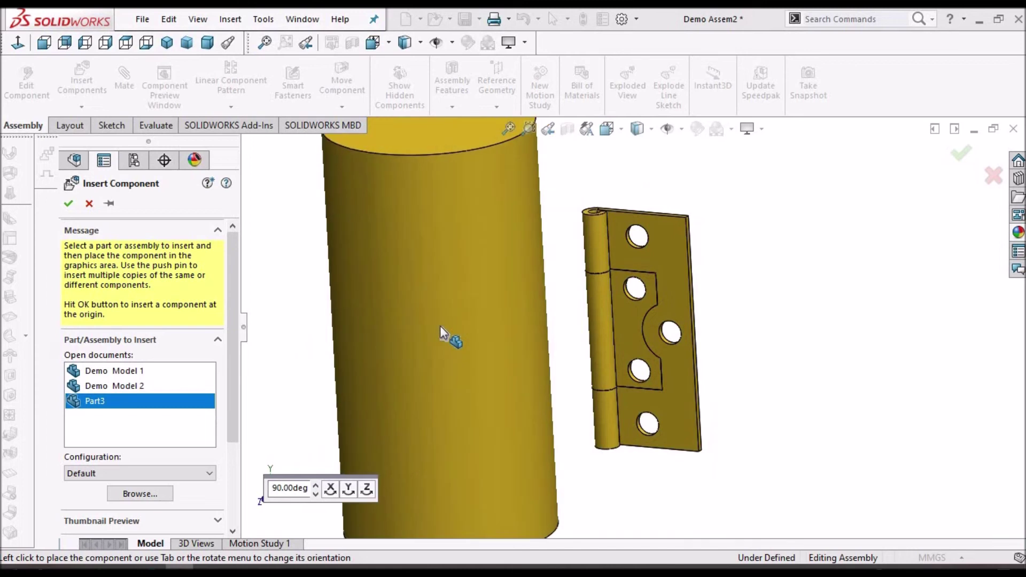
left_click(470, 296)
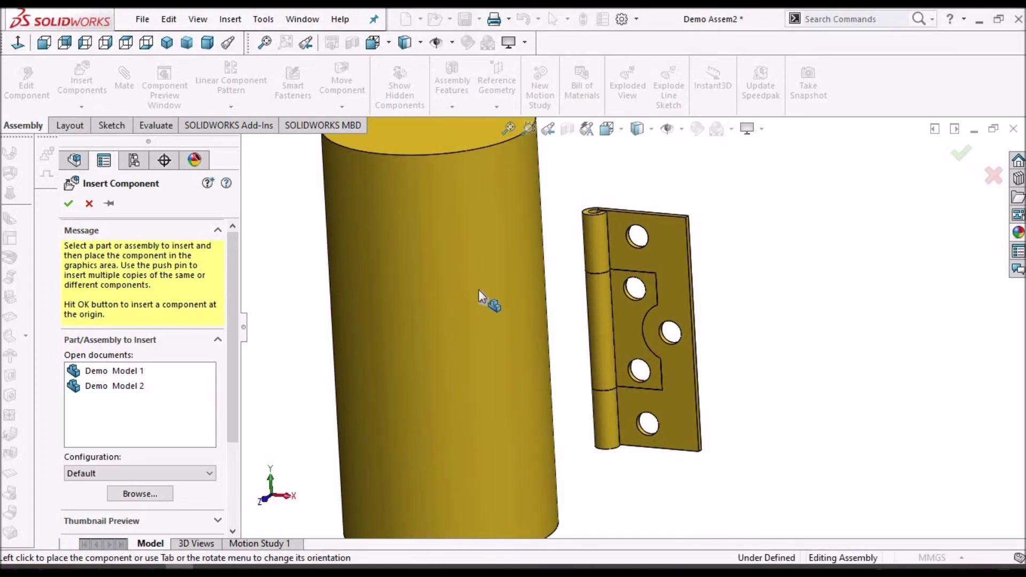
Add a concentric mate between the cylindrical face of Part3 and the hinge's knuckle barrel.
scroll(787, 245, "up", 5)
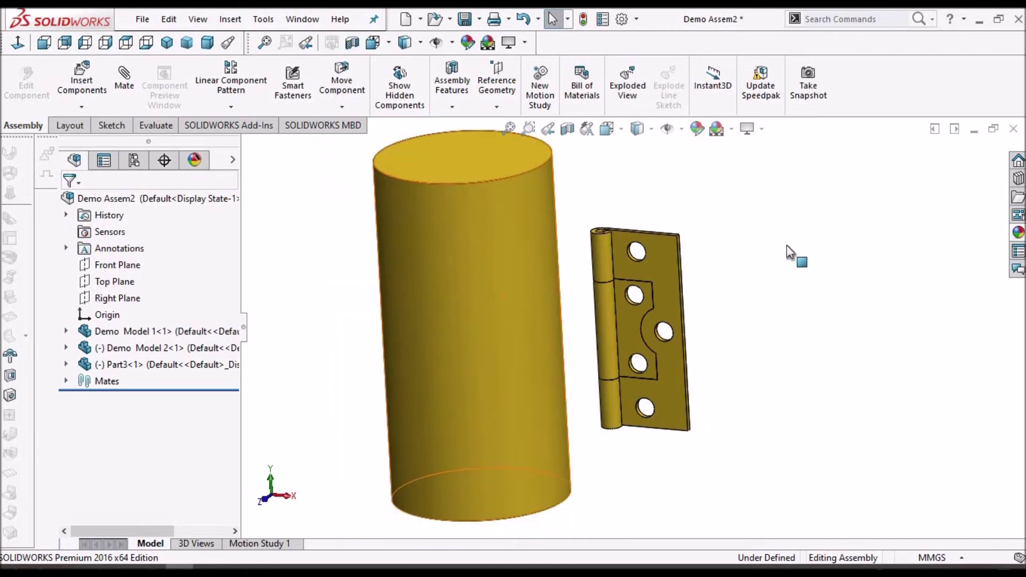
mouse_move(787, 246)
middle_mouse_down()
mouse_move(799, 299)
mouse_move(801, 258)
middle_mouse_up()
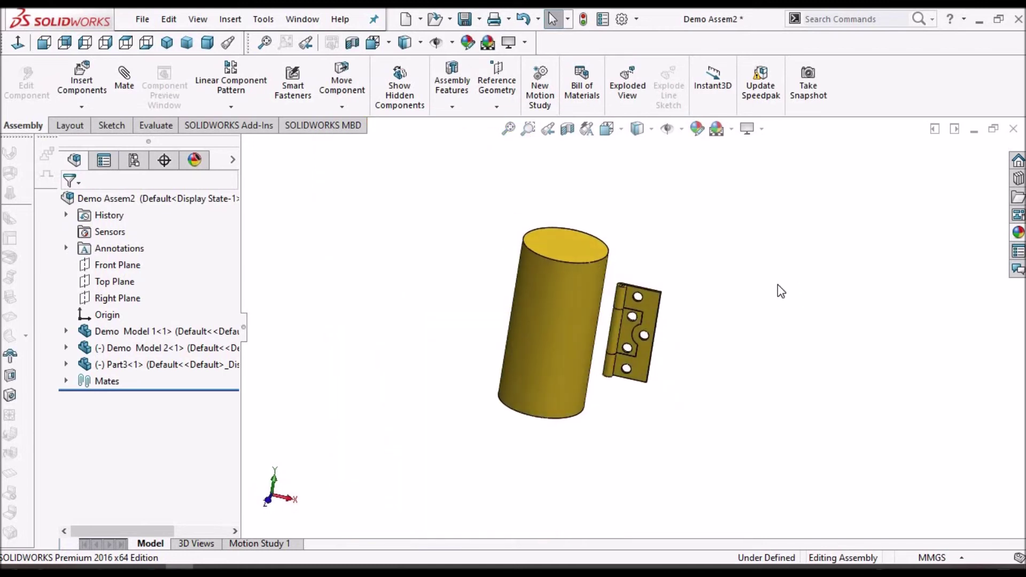
scroll(778, 290, "down", 2)
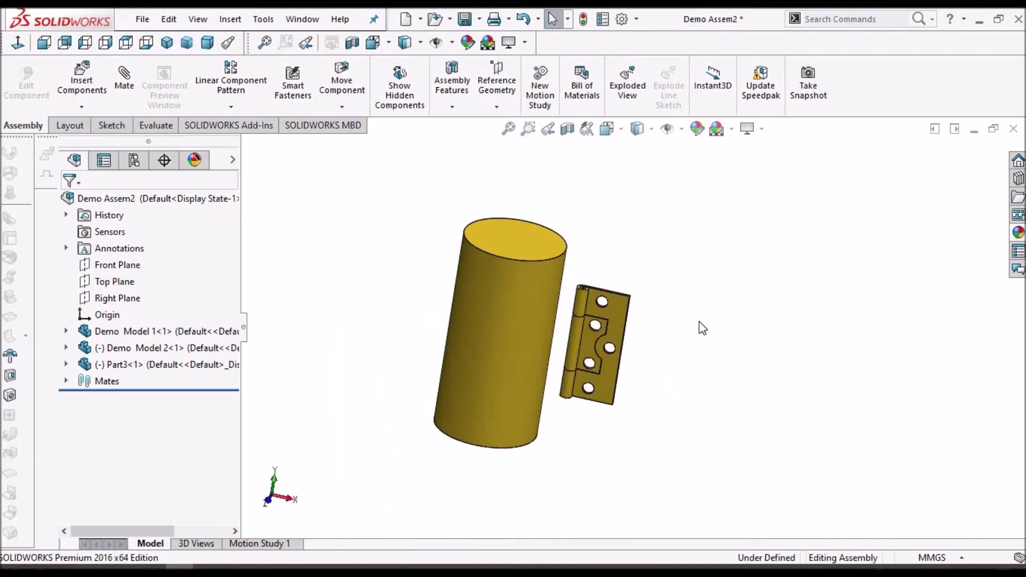
left_click(499, 319)
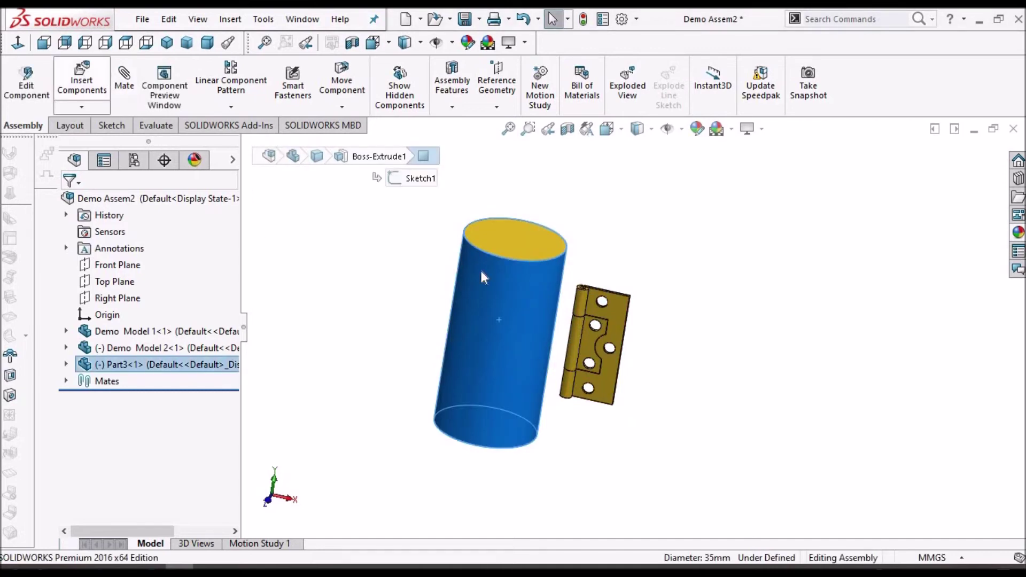
scroll(568, 342, "down", 3)
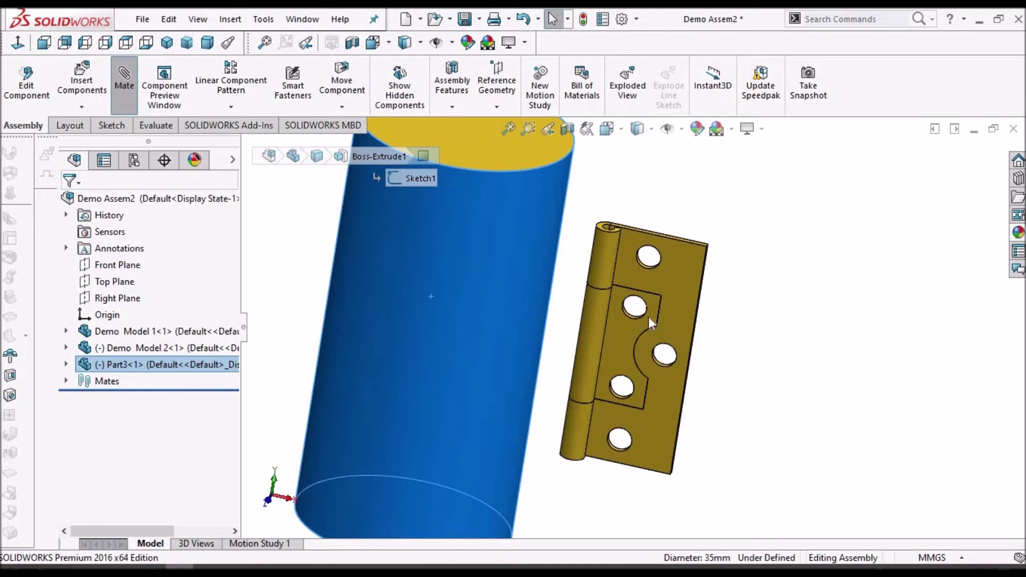
scroll(597, 327, "down", 1)
left_click(596, 325)
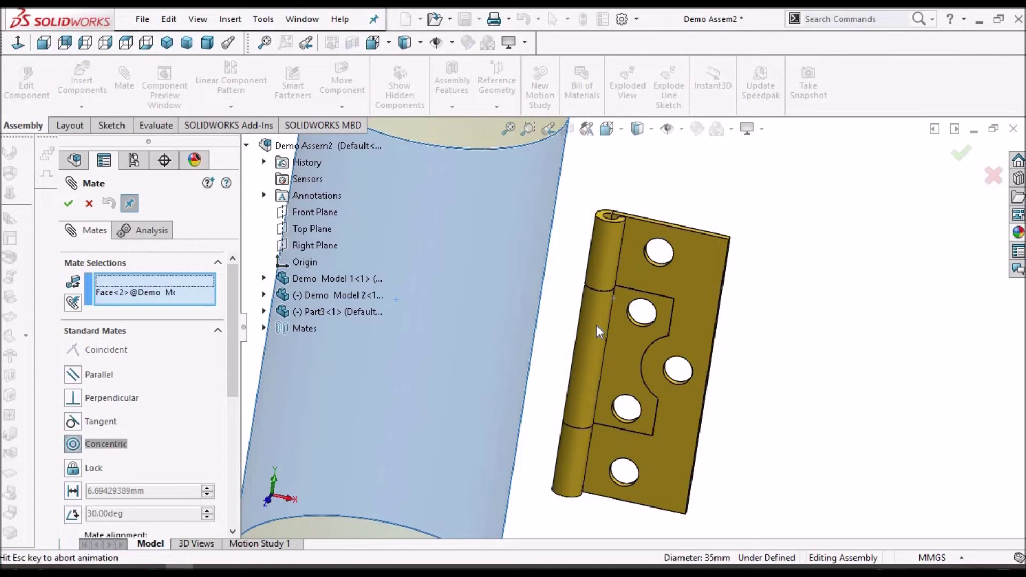
left_click(67, 204)
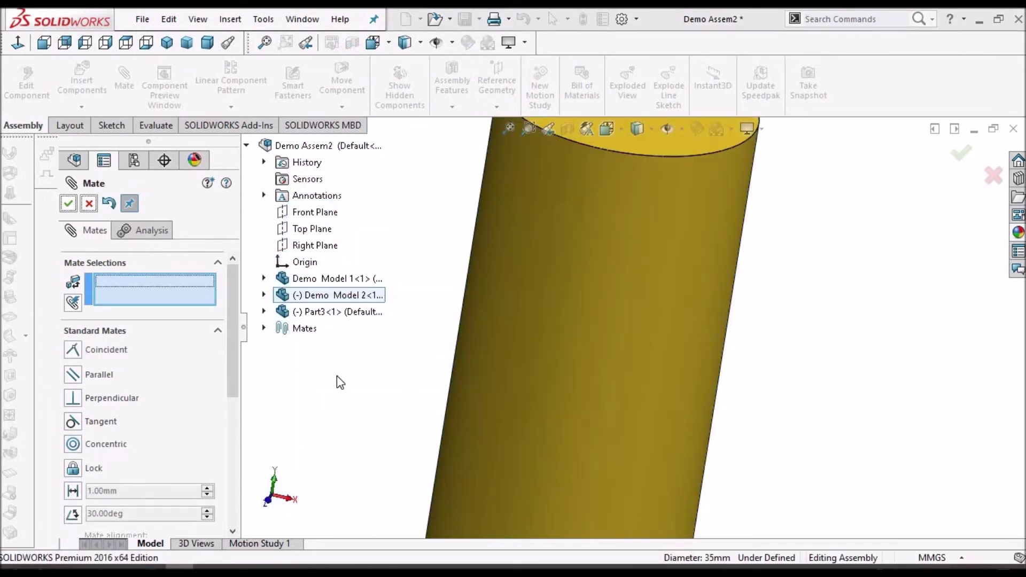
Mate the Top Plane of Part3 coincident with the Top Plane of the assembly.
left_click(262, 312)
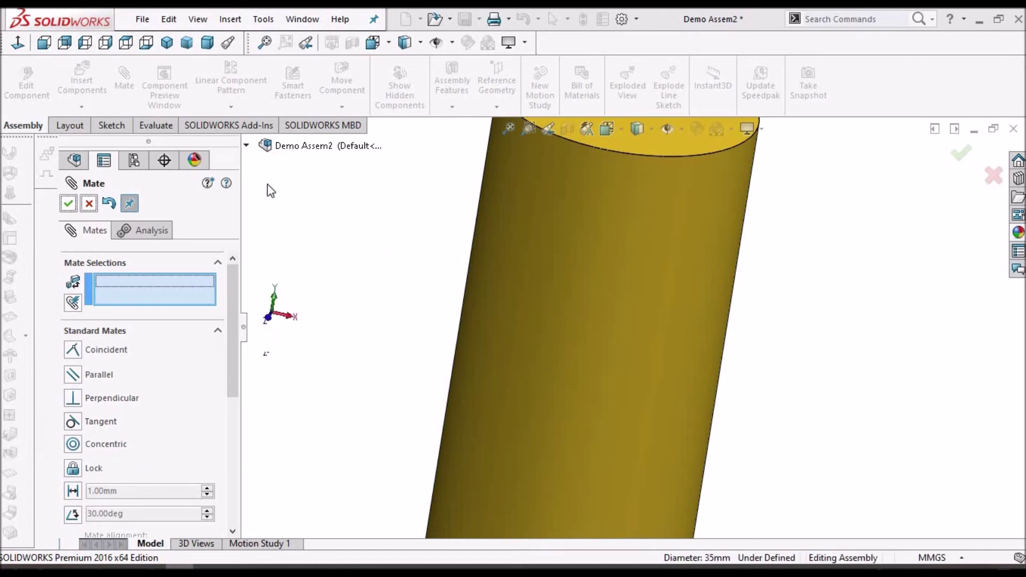
key("Escape")
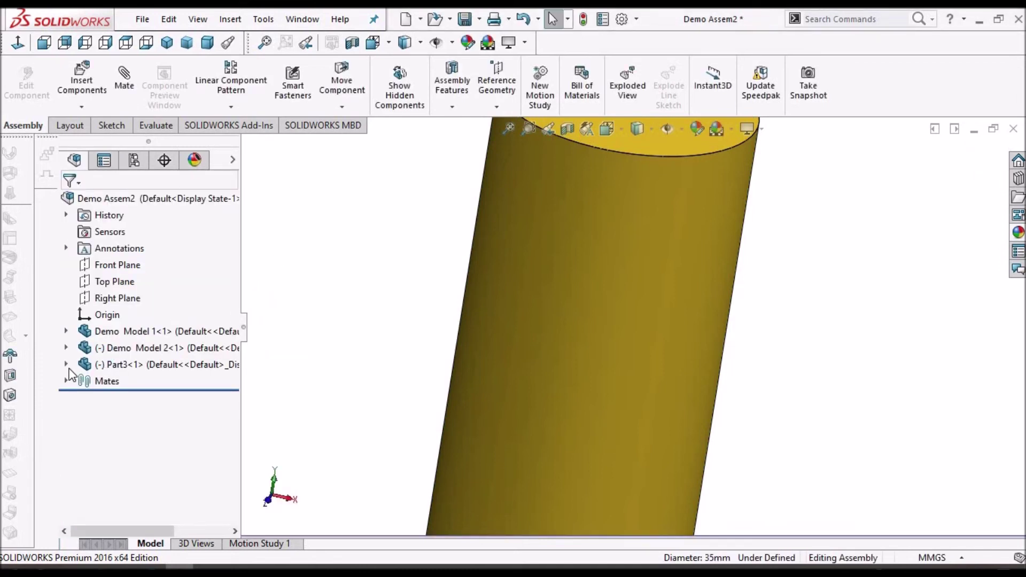
left_click(66, 364)
left_click(113, 252)
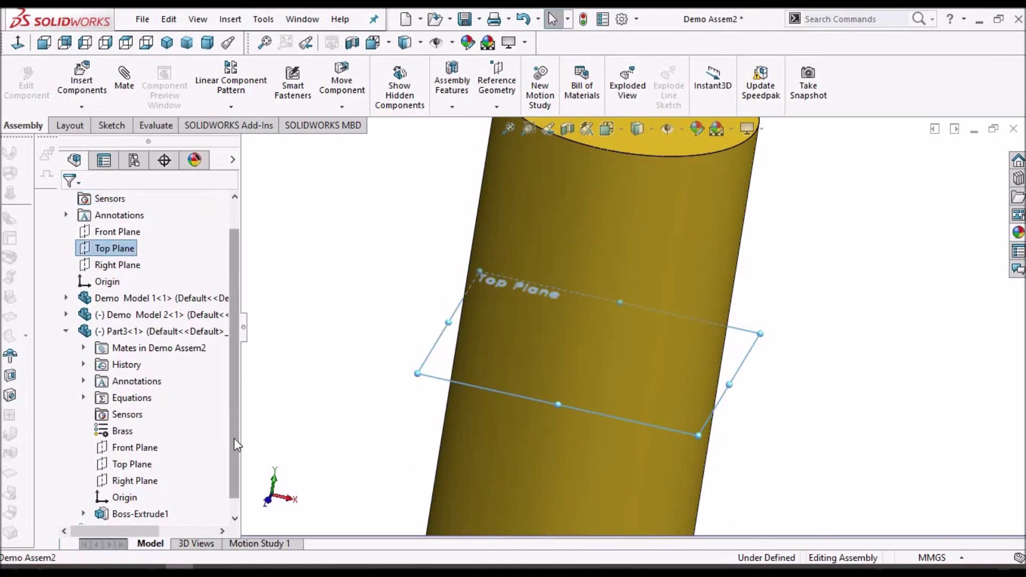
scroll(199, 454, "down", 1)
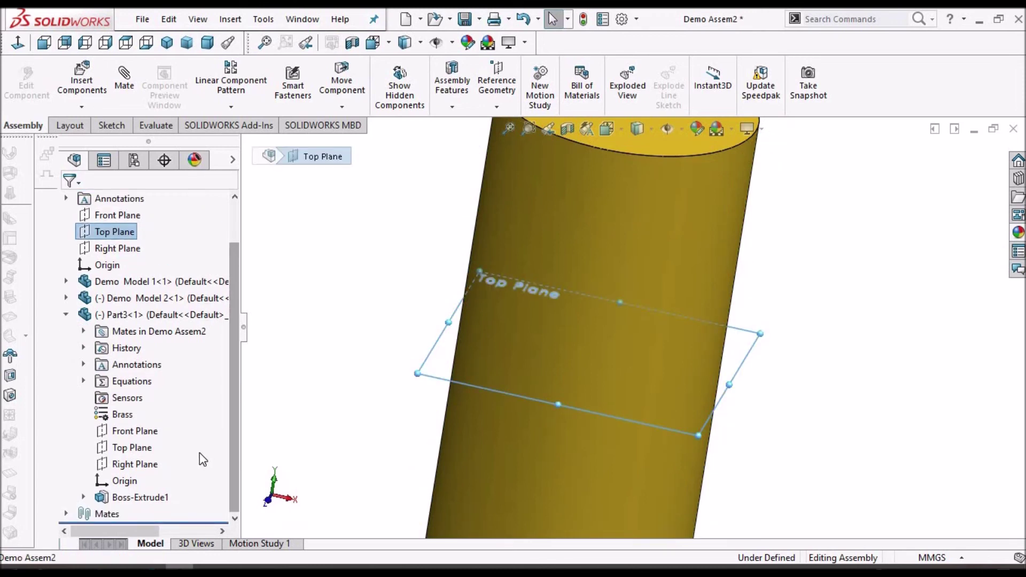
left_click(136, 449)
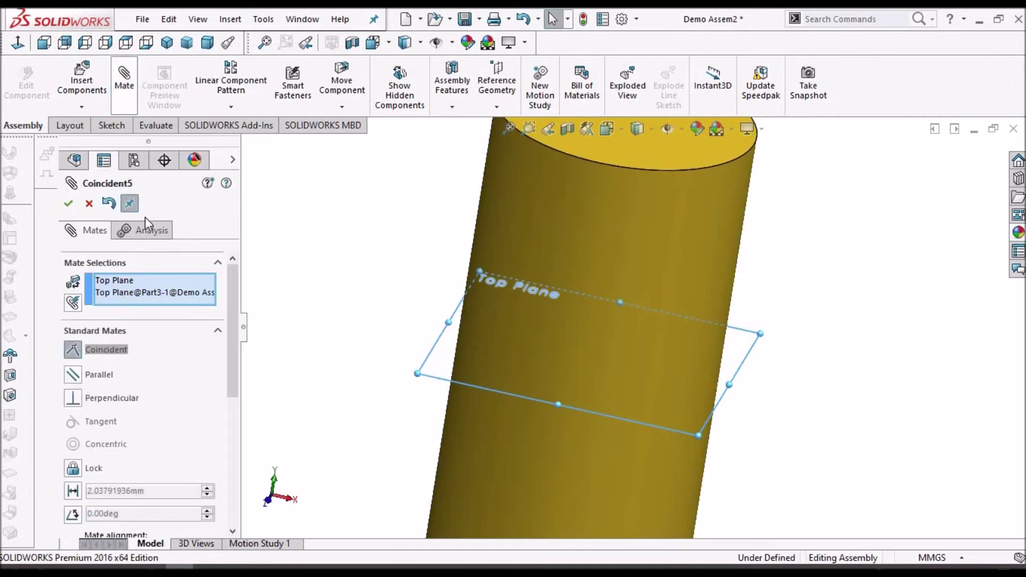
left_click(89, 205)
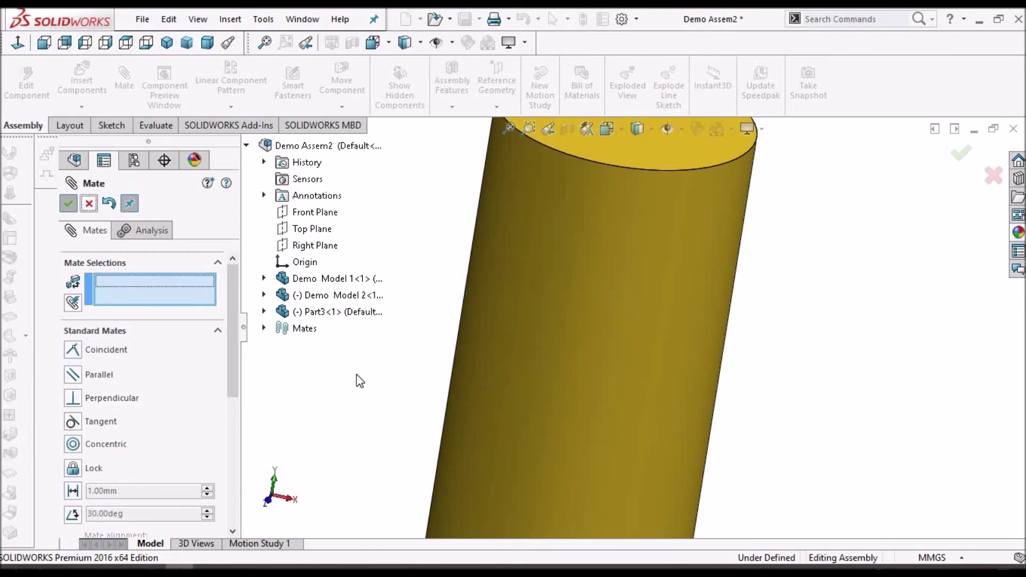
Open Sketch1 of Part3's Boss-Extrude1 for editing within the assembly.
left_click(75, 159)
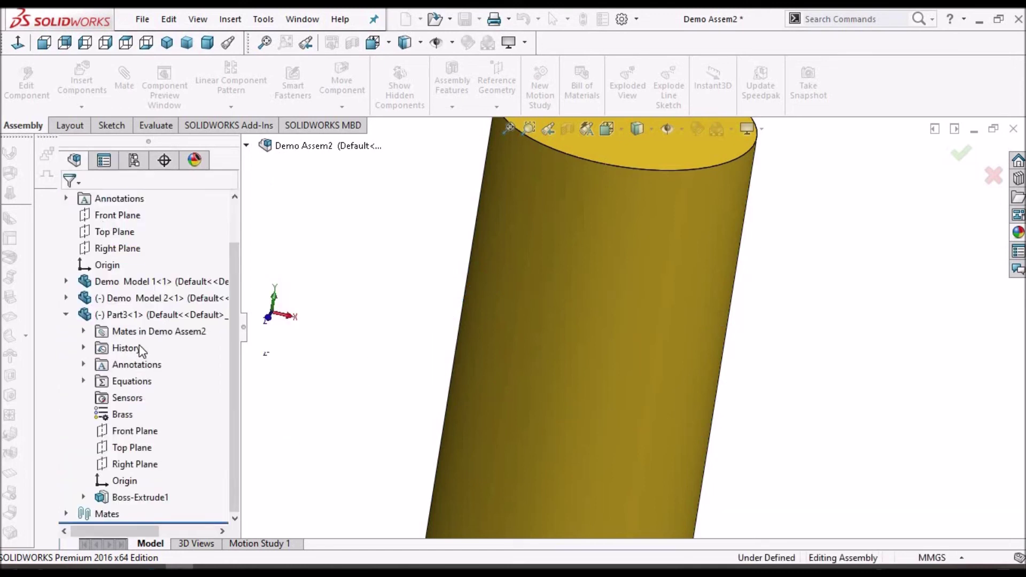
left_click(141, 313)
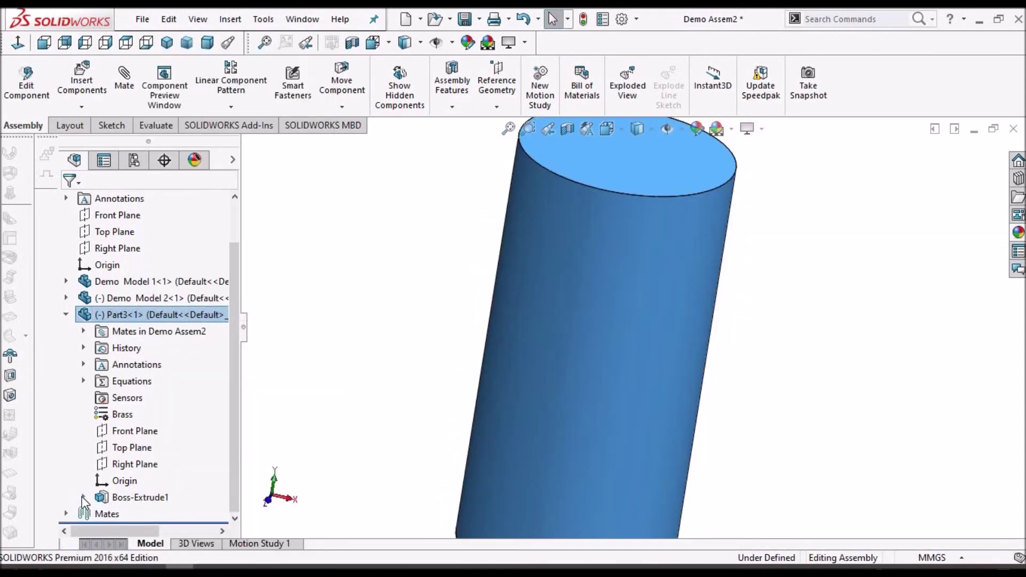
left_click(84, 497)
left_click(138, 515)
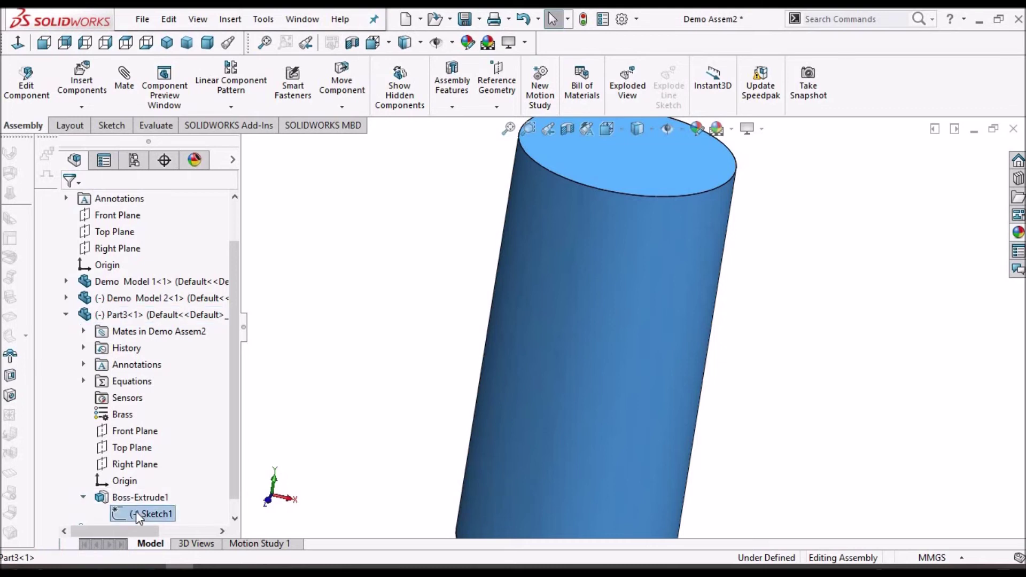
left_click(145, 474)
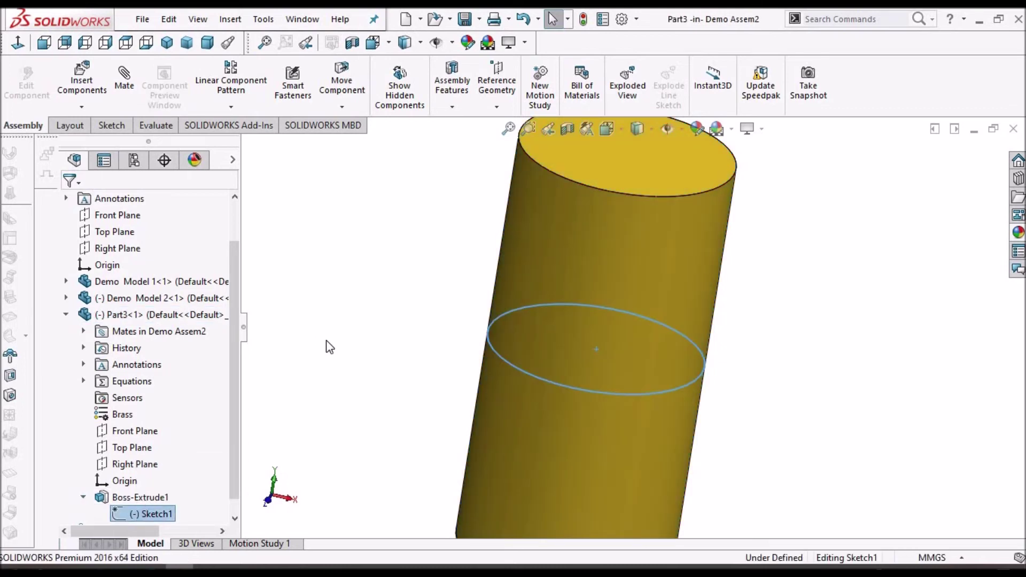
Make the Part3 sketch circle coradial with the inner circular edge of Demo Model 1's knuckle and exit the sketch.
left_click(19, 45)
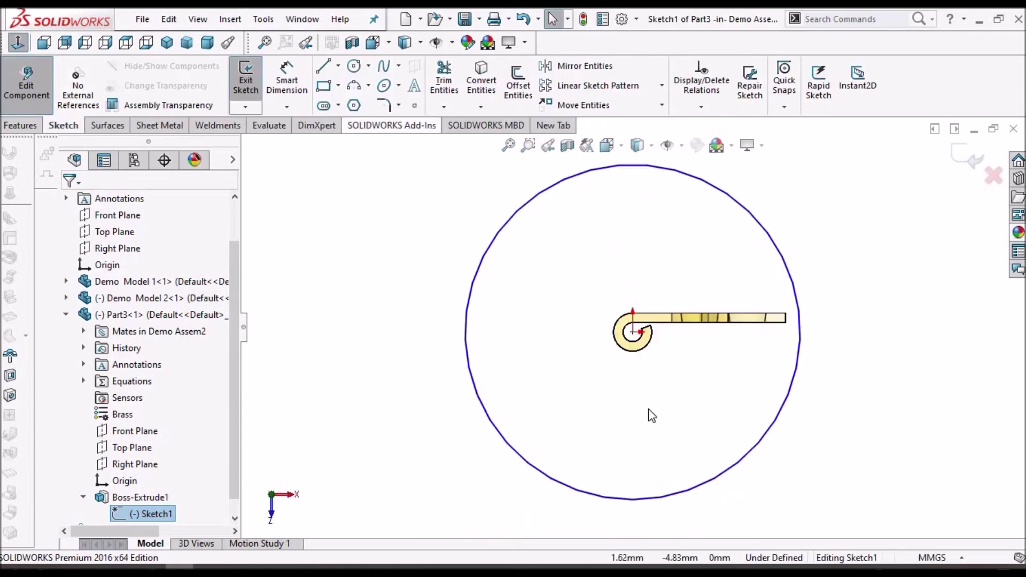
left_click(634, 350)
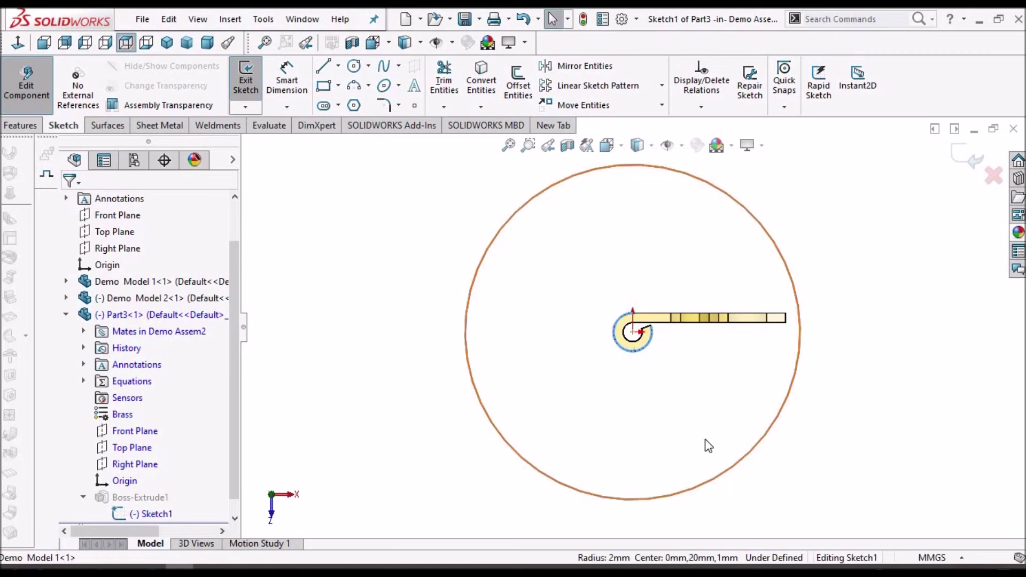
key("Escape")
scroll(632, 346, "down", 3)
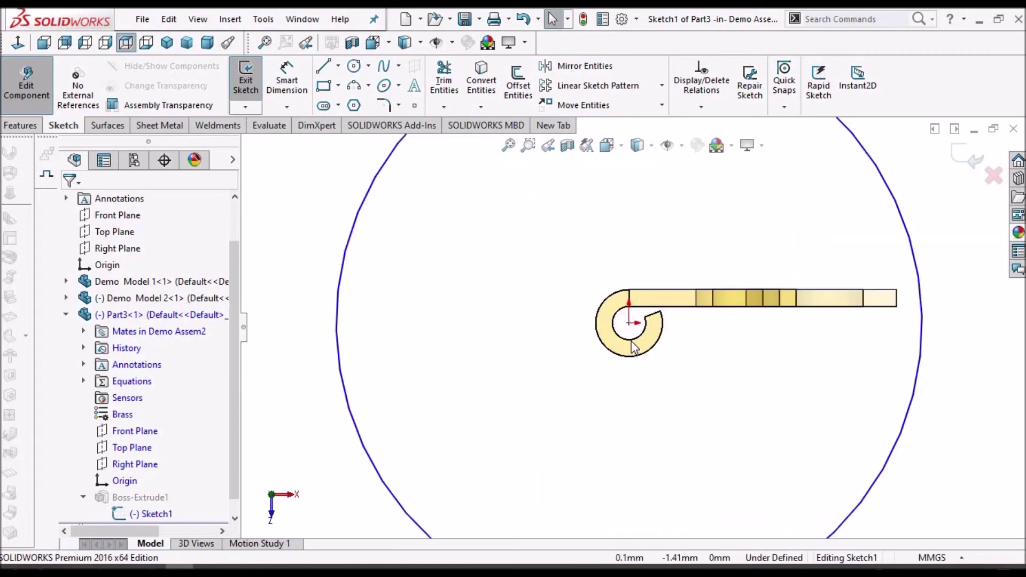
left_click(623, 339)
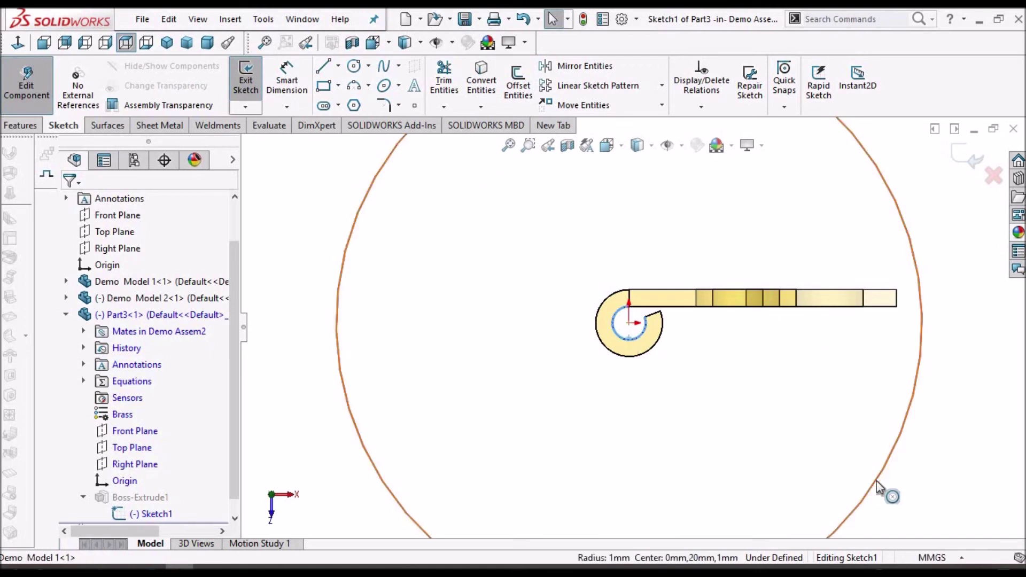
left_click(810, 445)
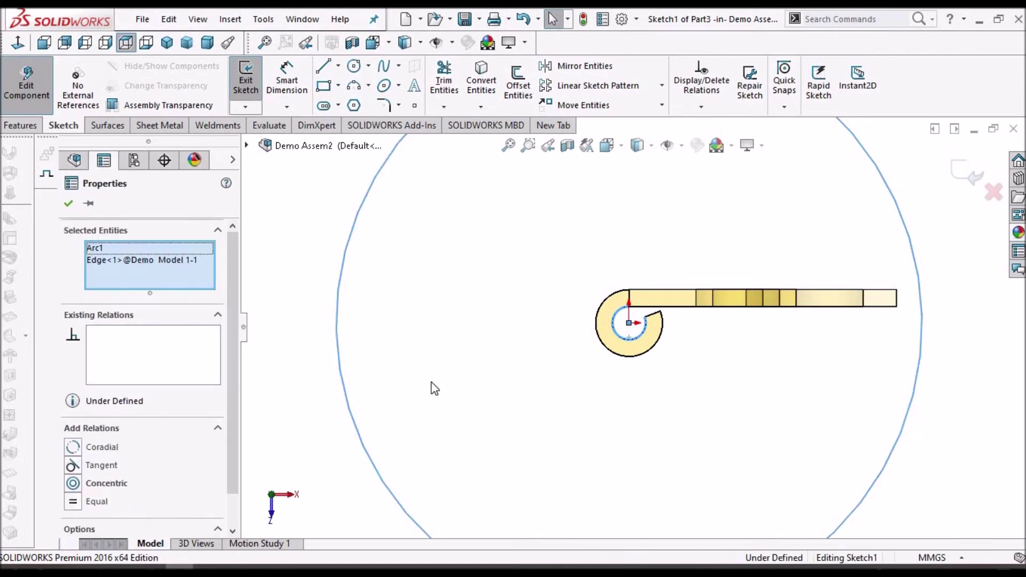
left_click(73, 448)
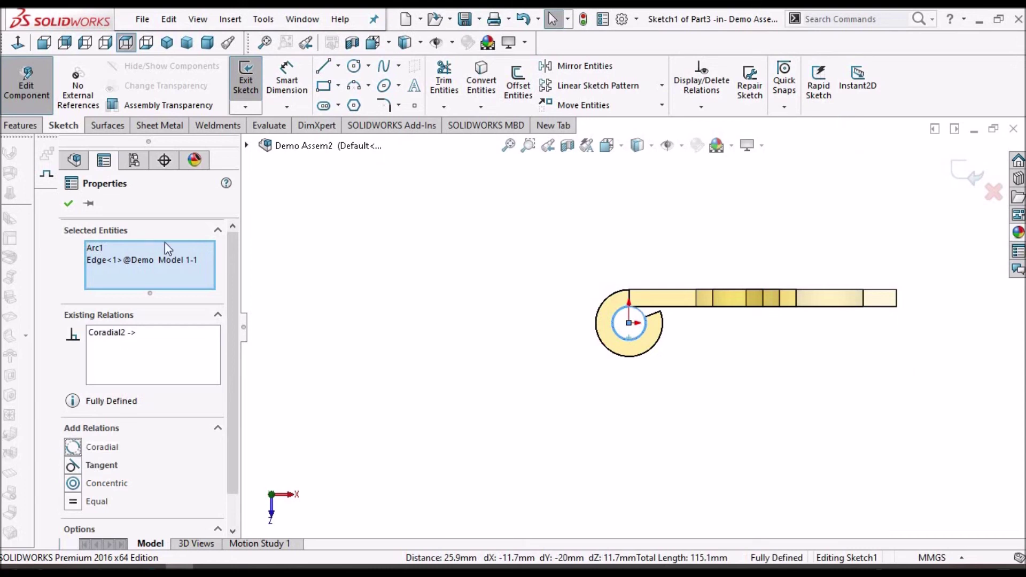
left_click(439, 224)
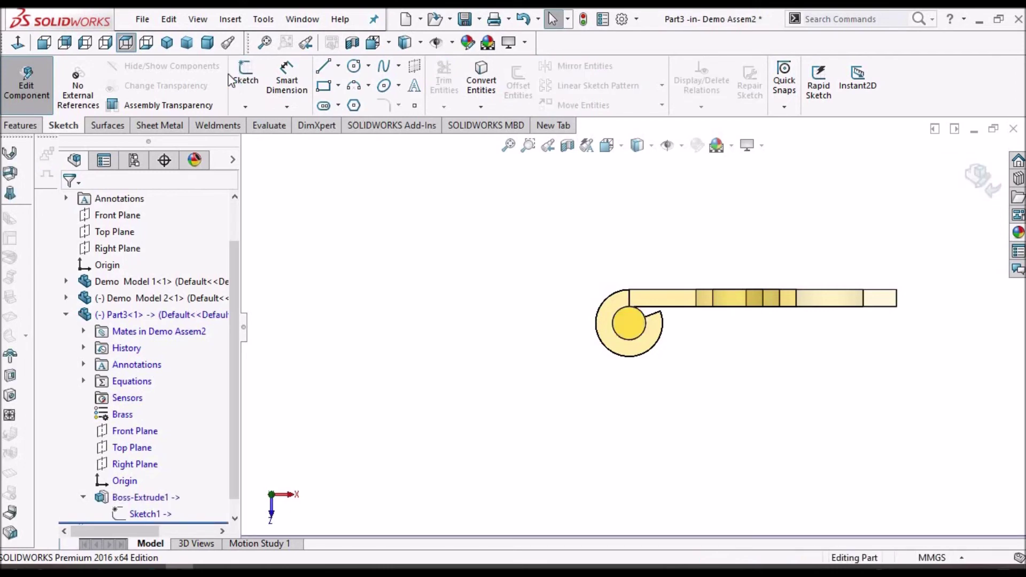
Set the mid-plane depth of Part3's Boss-Extrude1 to 41 mm and return to editing the assembly.
left_click(207, 42)
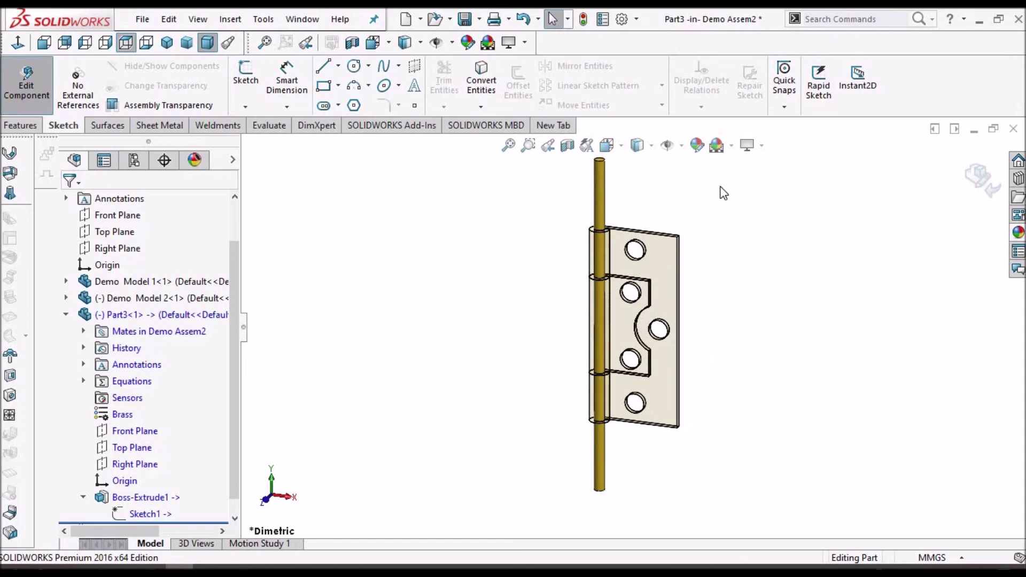
left_click(676, 279)
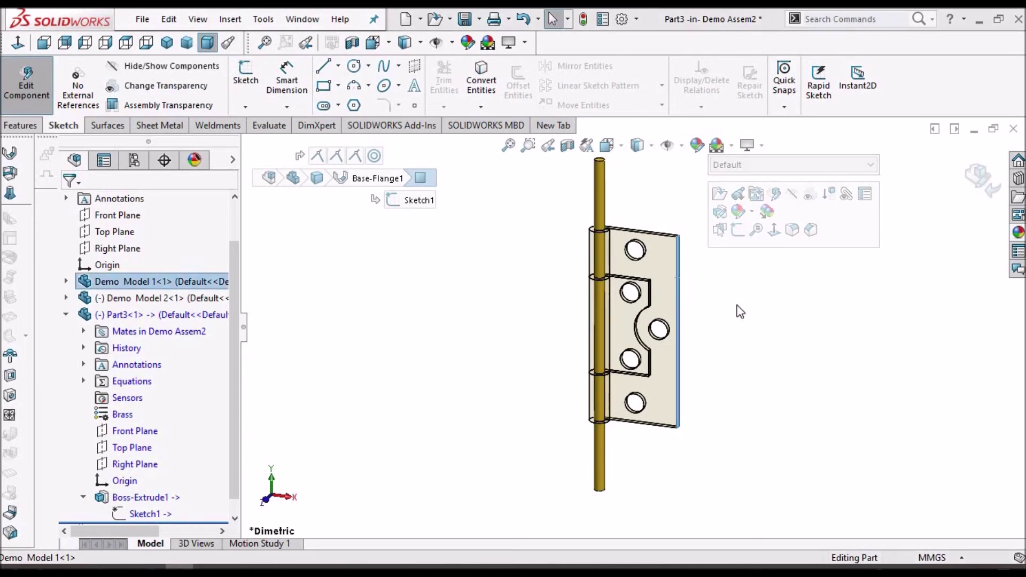
left_click(683, 279)
left_click(685, 270)
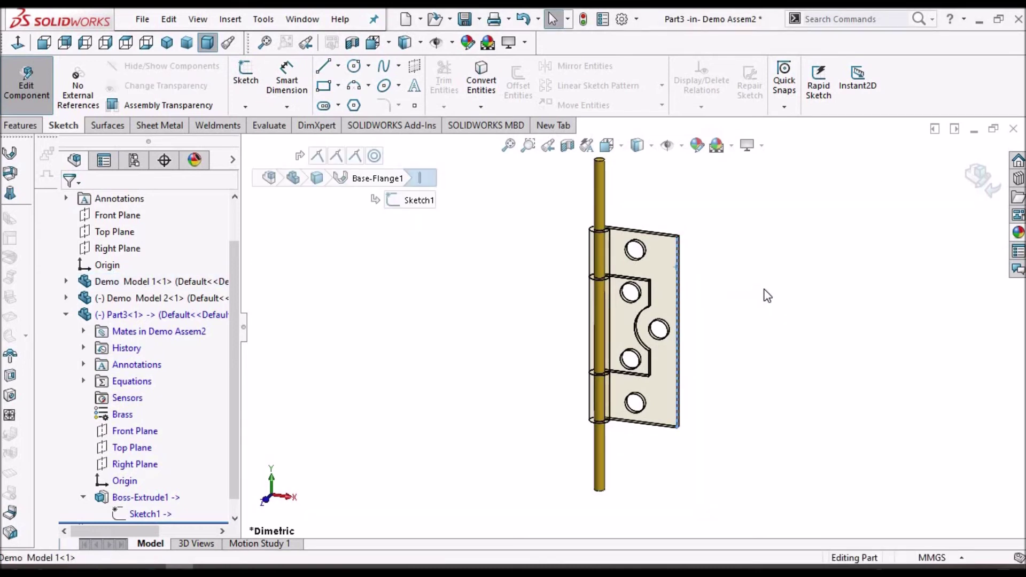
left_click(140, 497)
right_click(140, 496)
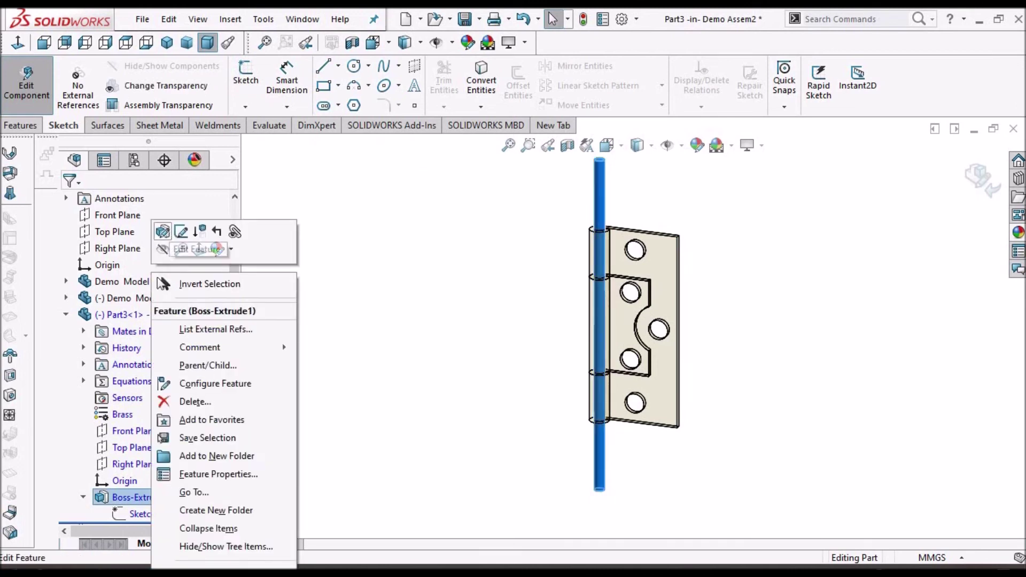
left_click(180, 231)
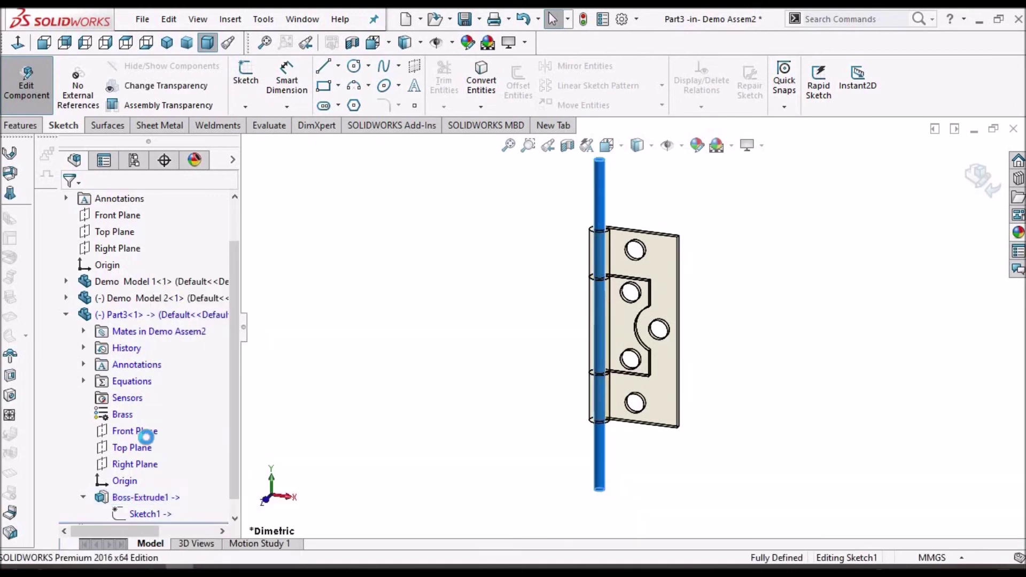
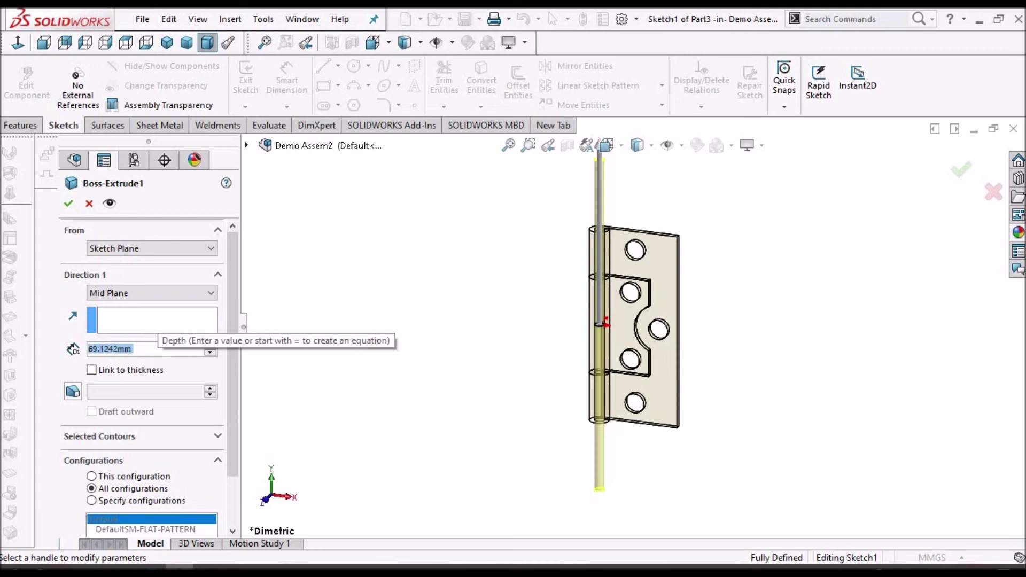
type("41")
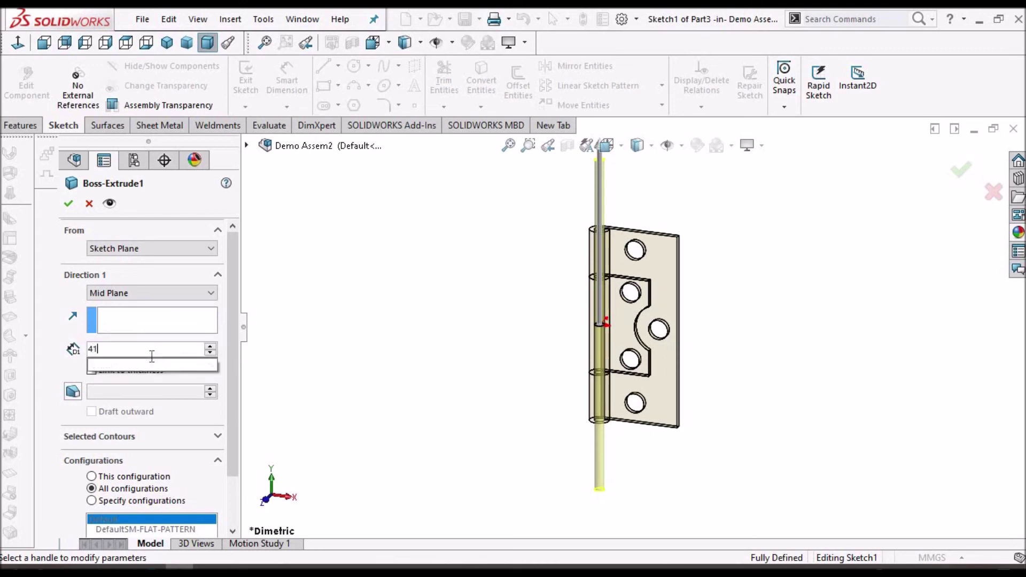
key("Return")
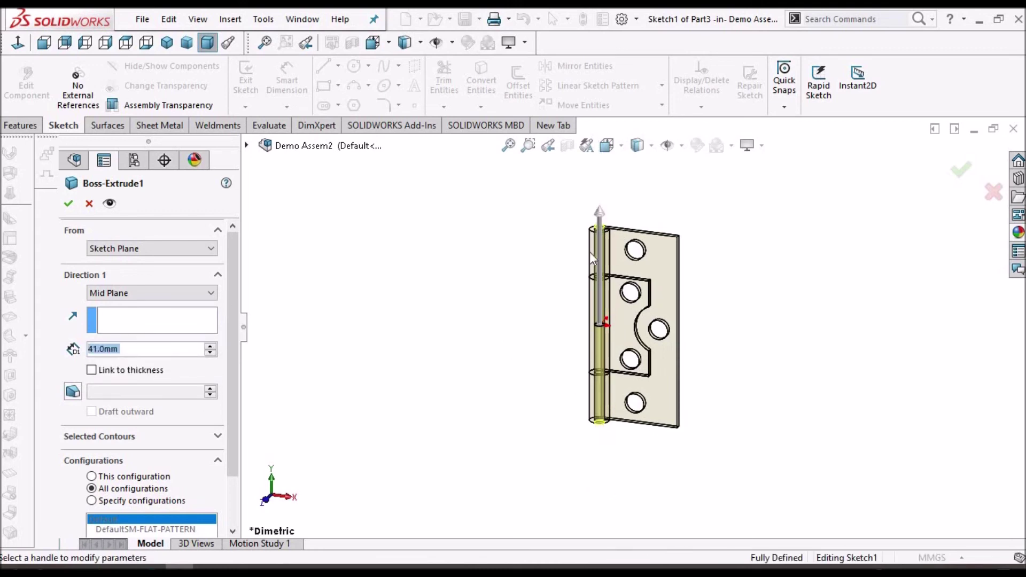
scroll(598, 230, "down", 6)
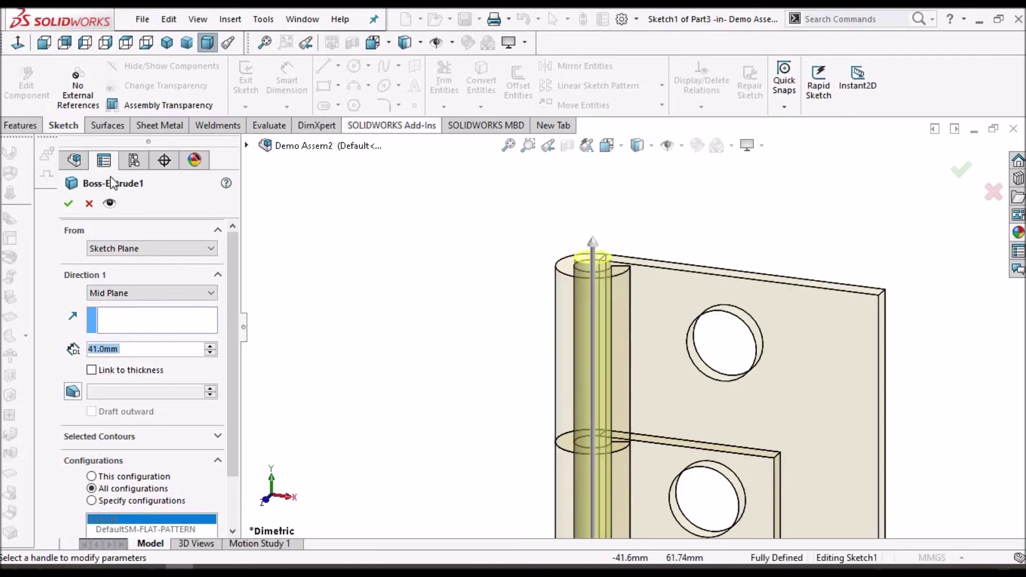
left_click(68, 203)
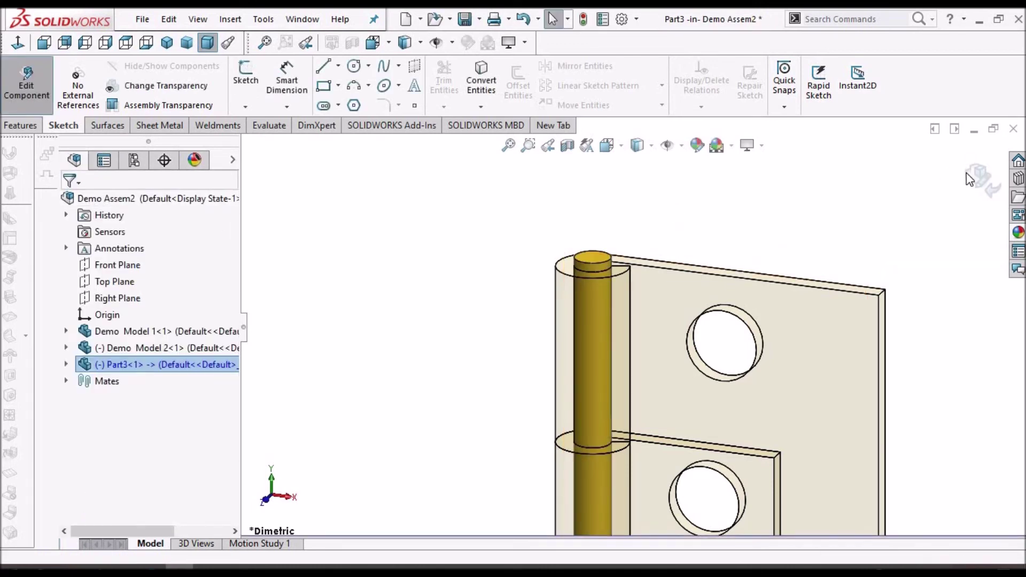
left_click(968, 174)
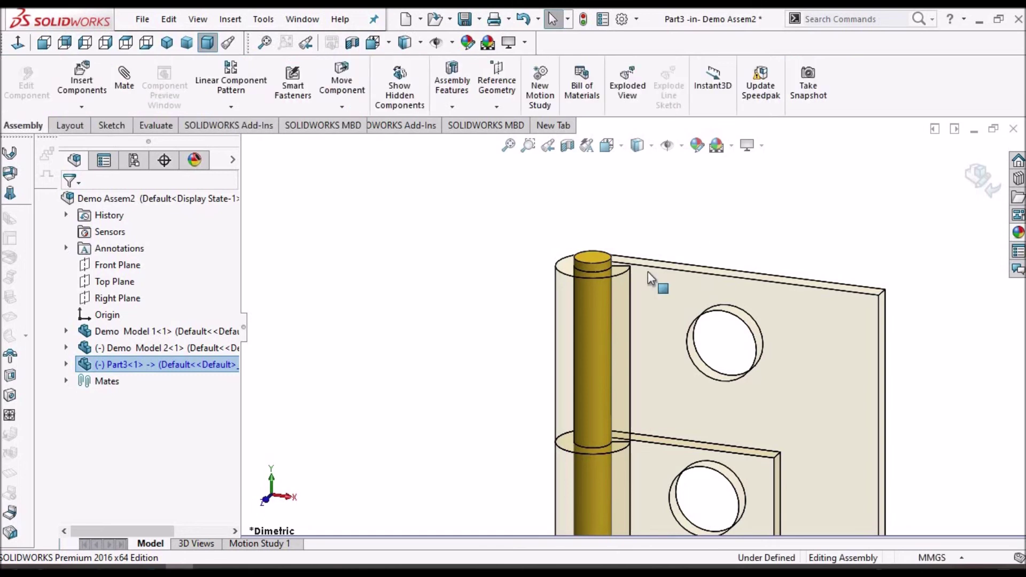
Open Part3 in its own window and start a sketch on the pin's top end face.
scroll(609, 280, "down", 5)
left_click(595, 254)
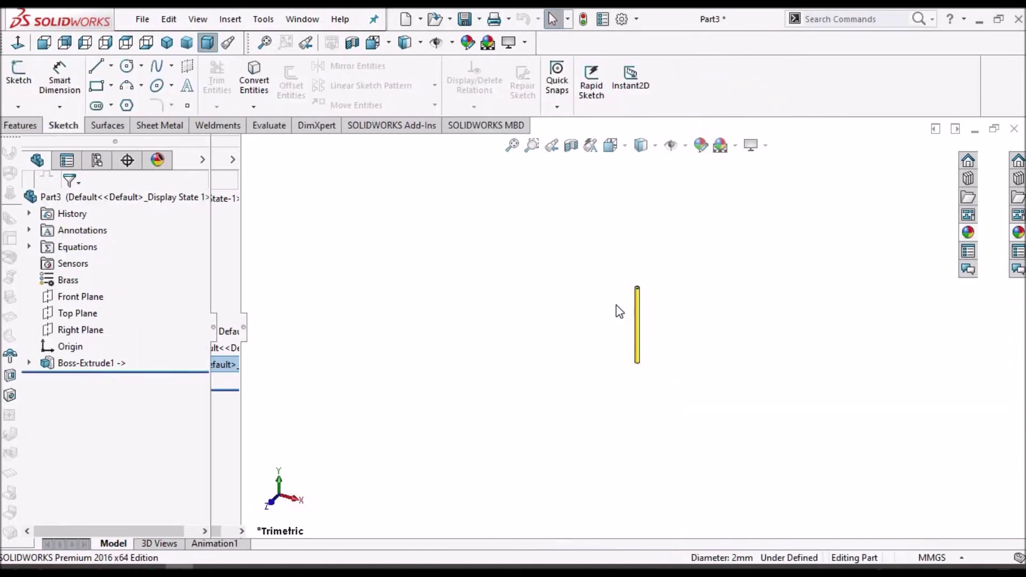
left_click(422, 247)
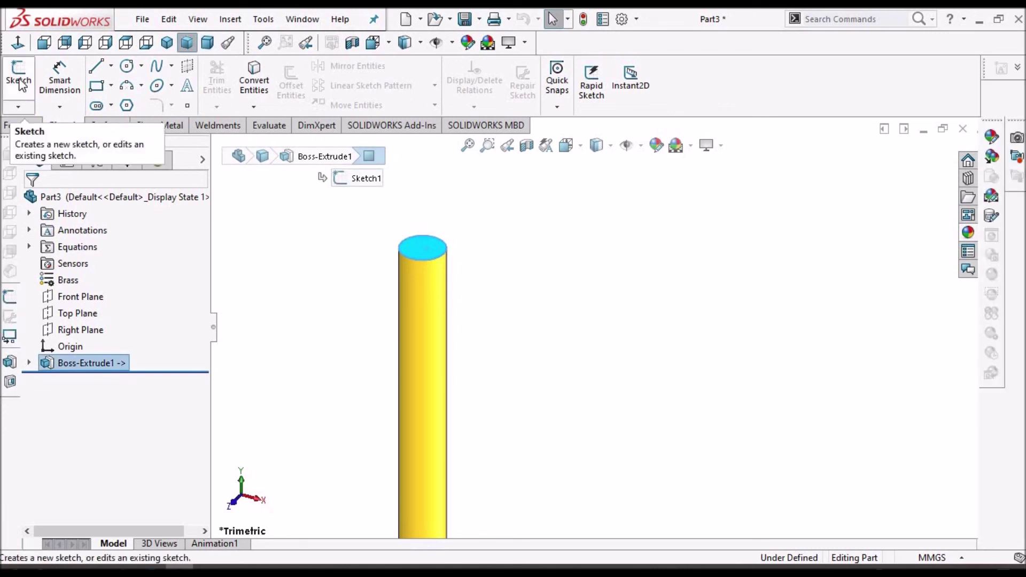
left_click(18, 44)
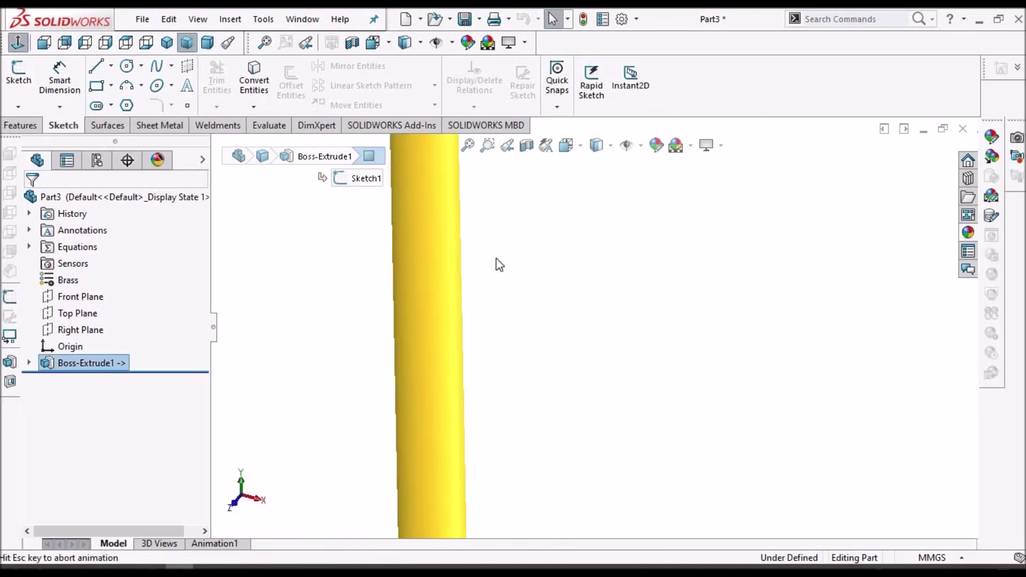
left_click(783, 245)
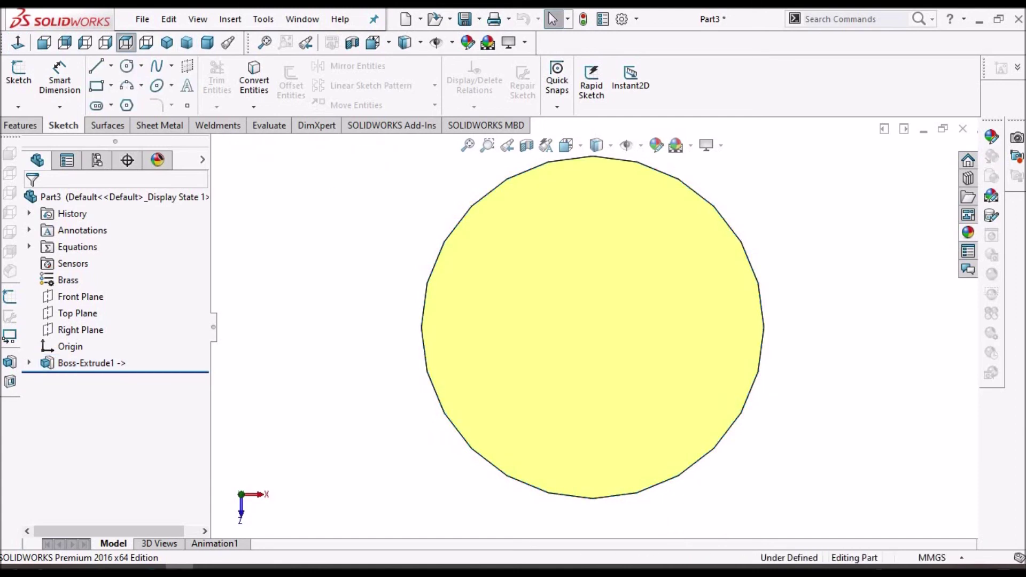
left_click(719, 259)
left_click(25, 83)
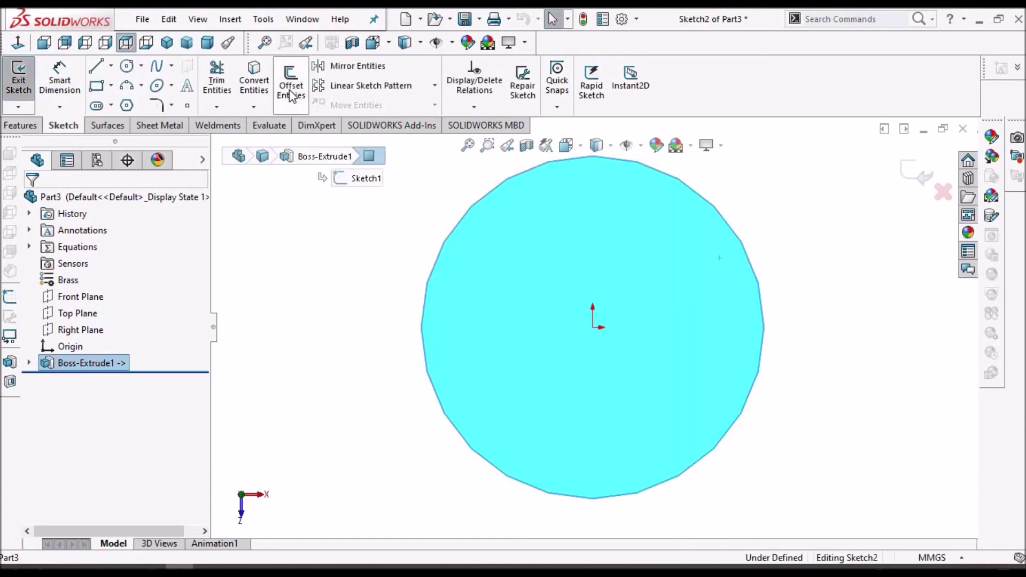
Offset the circular edge of the pin's end face outward by 0.5 mm.
left_click(732, 226)
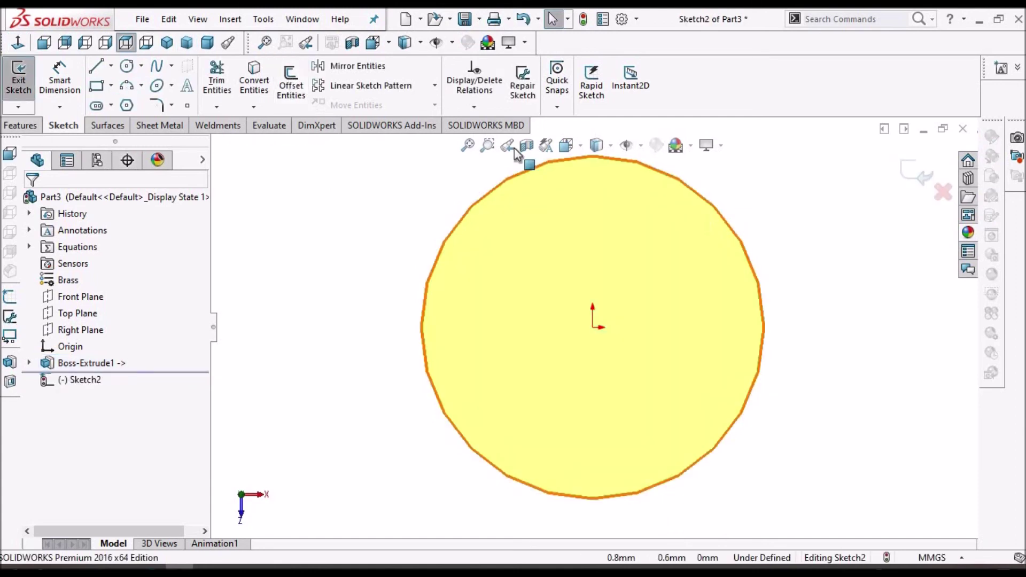
left_click(291, 86)
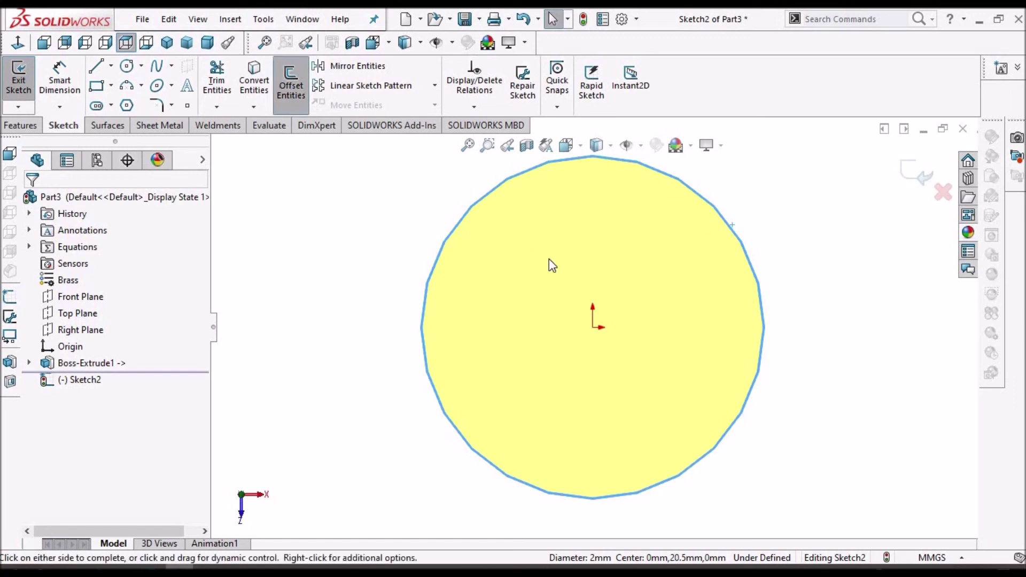
scroll(658, 289, "down", 2)
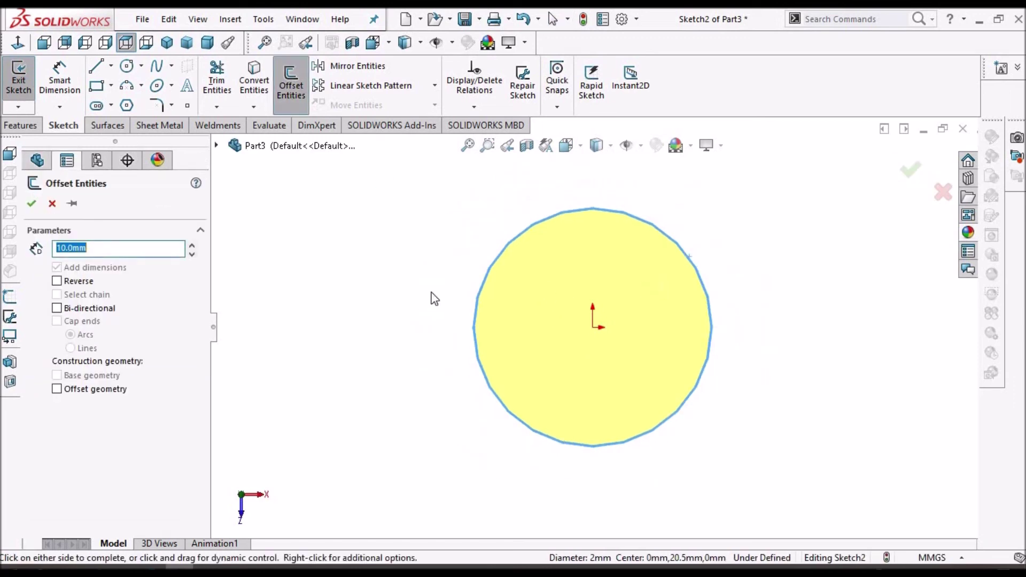
key("Return")
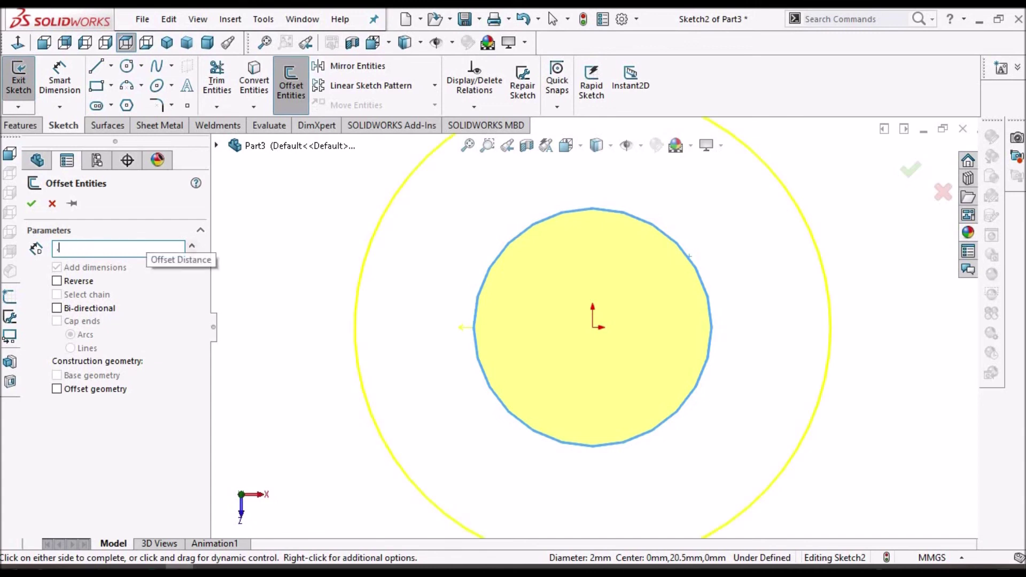
key("Return")
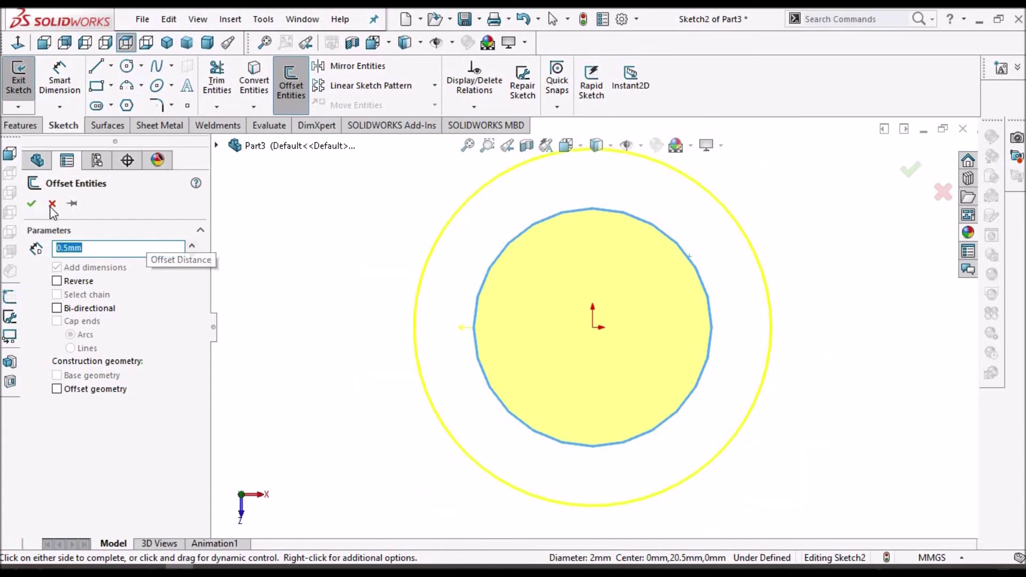
left_click(27, 203)
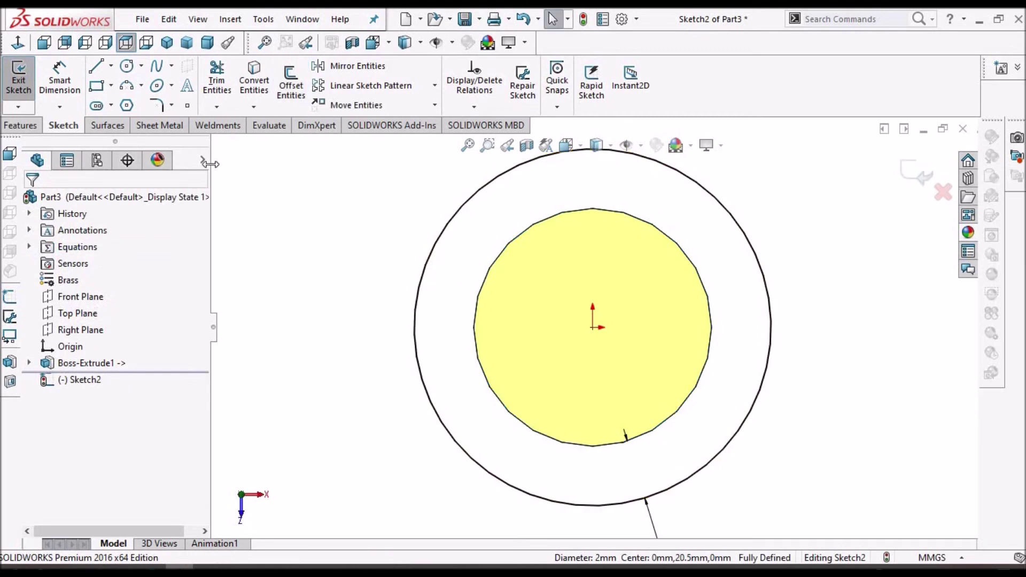
Extrude the offset circle sketch 1 mm as the pin's head, with the link to thickness turned off.
left_click(20, 125)
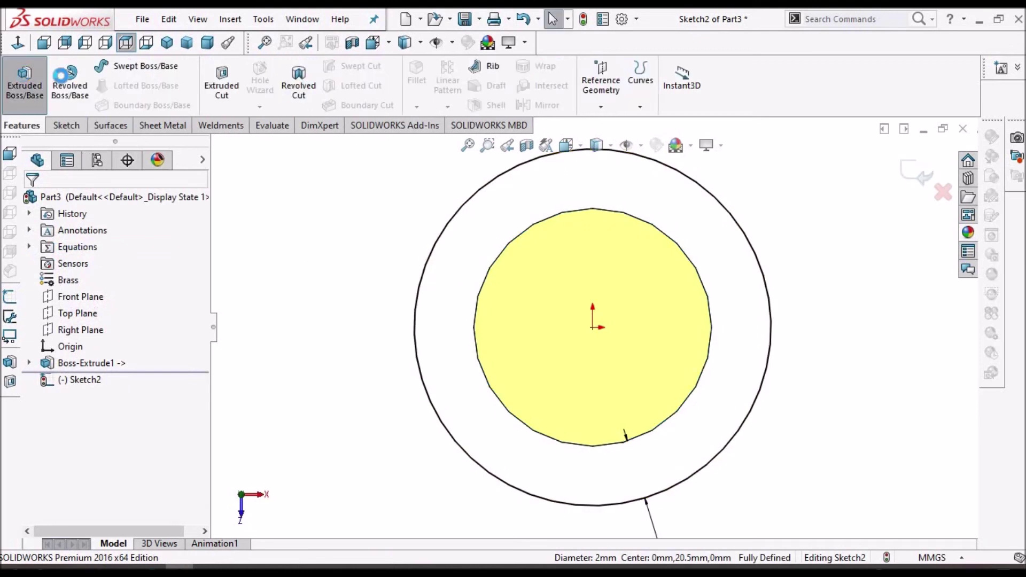
left_click(25, 83)
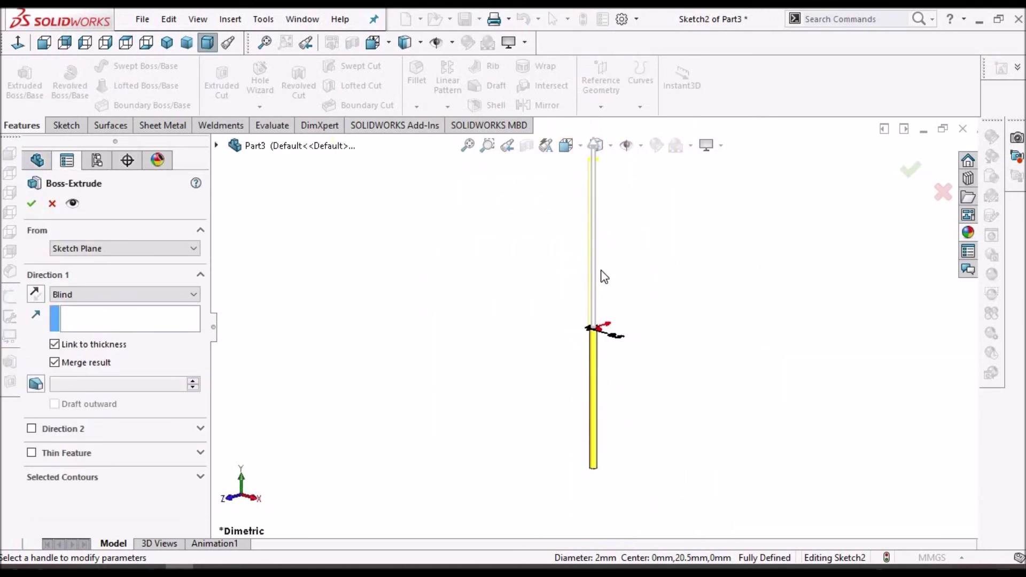
scroll(602, 283, "down", 2)
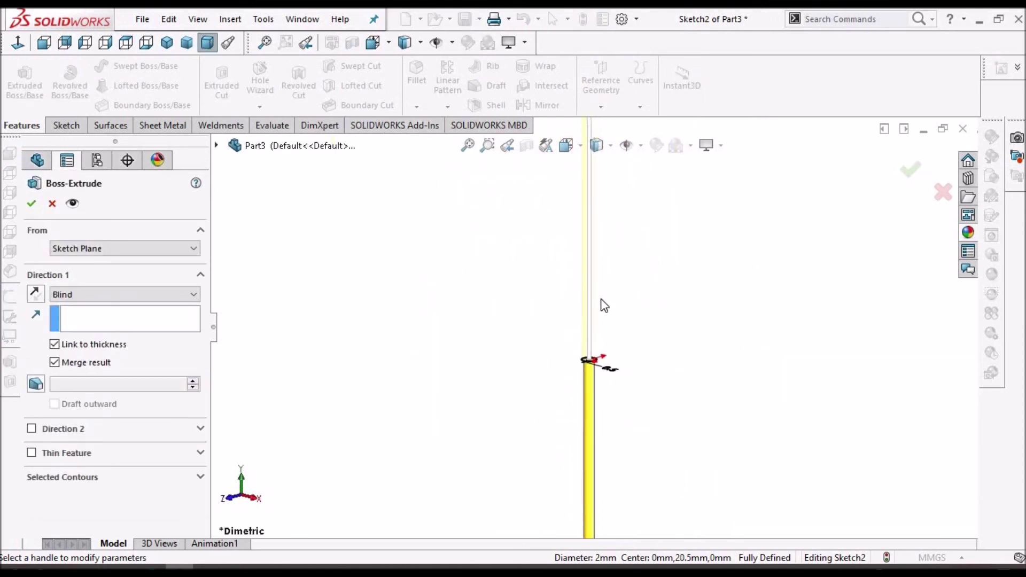
left_click(55, 344)
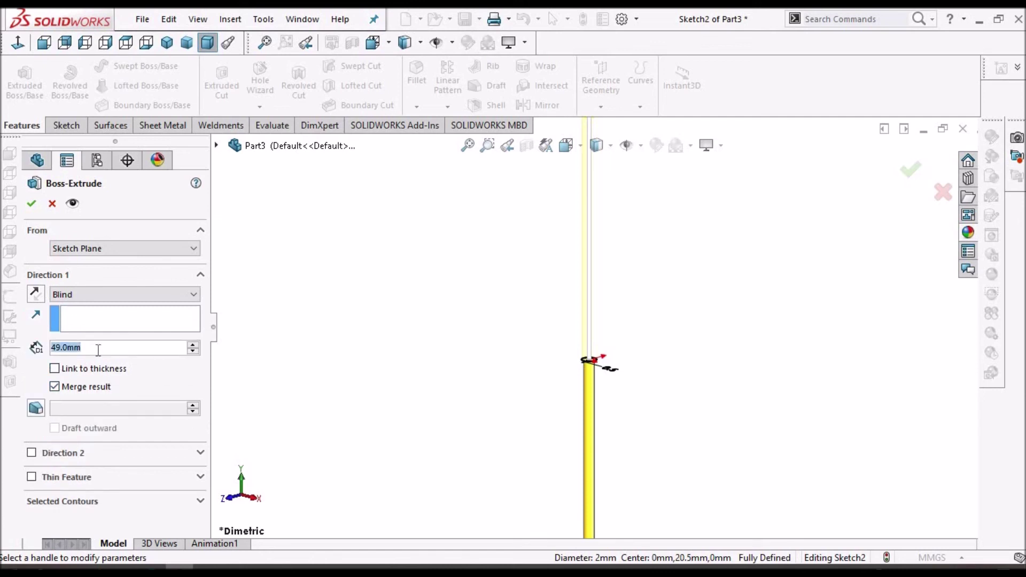
type("1")
key("Return")
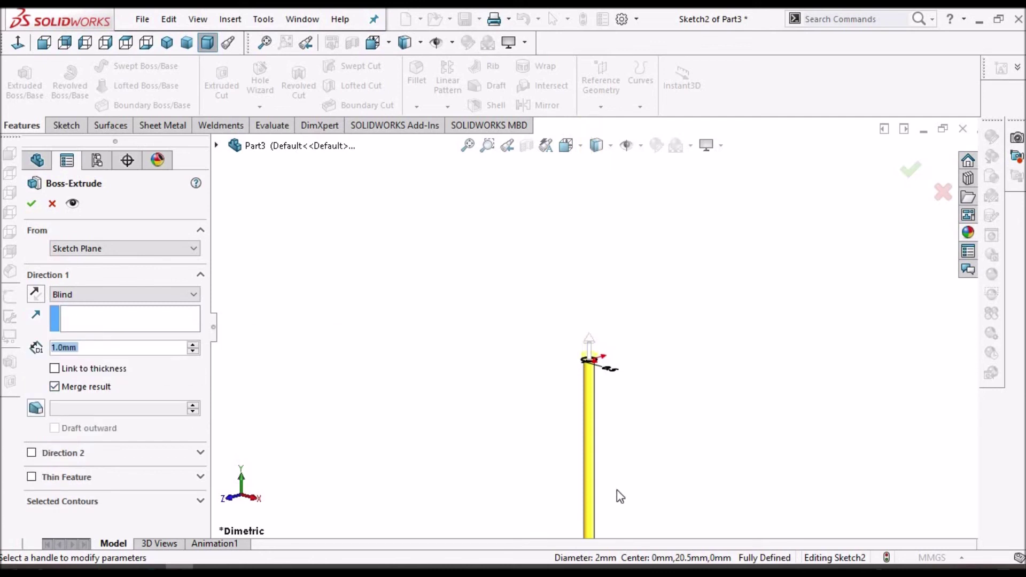
scroll(552, 412, "down", 3)
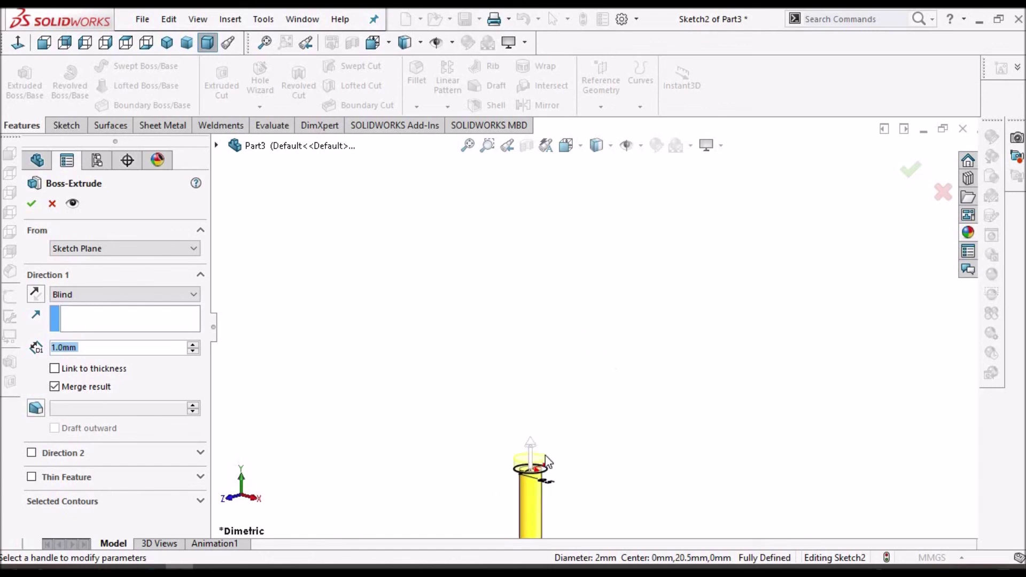
scroll(534, 470, "down", 4)
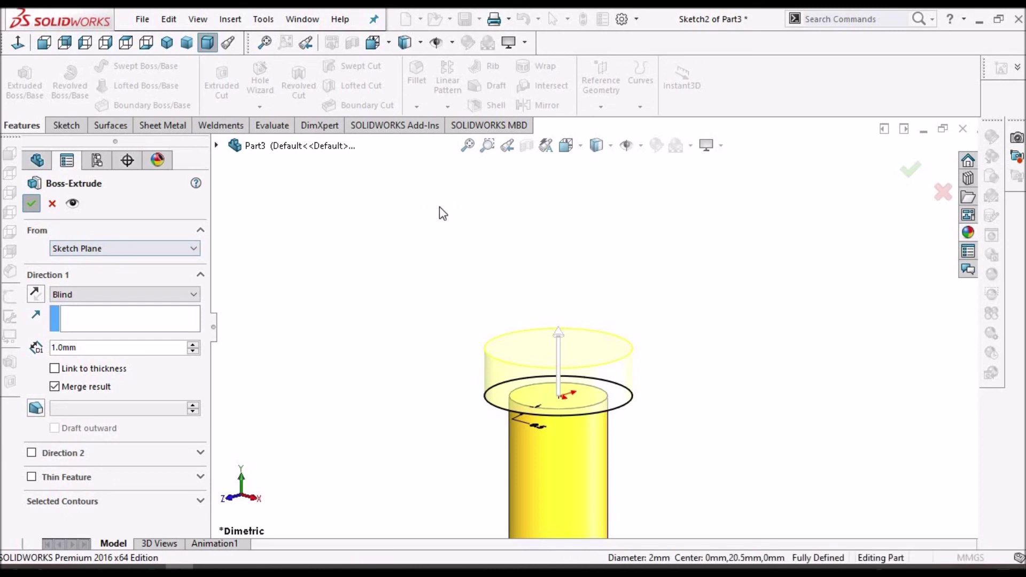
key("Return")
scroll(419, 278, "up", 5)
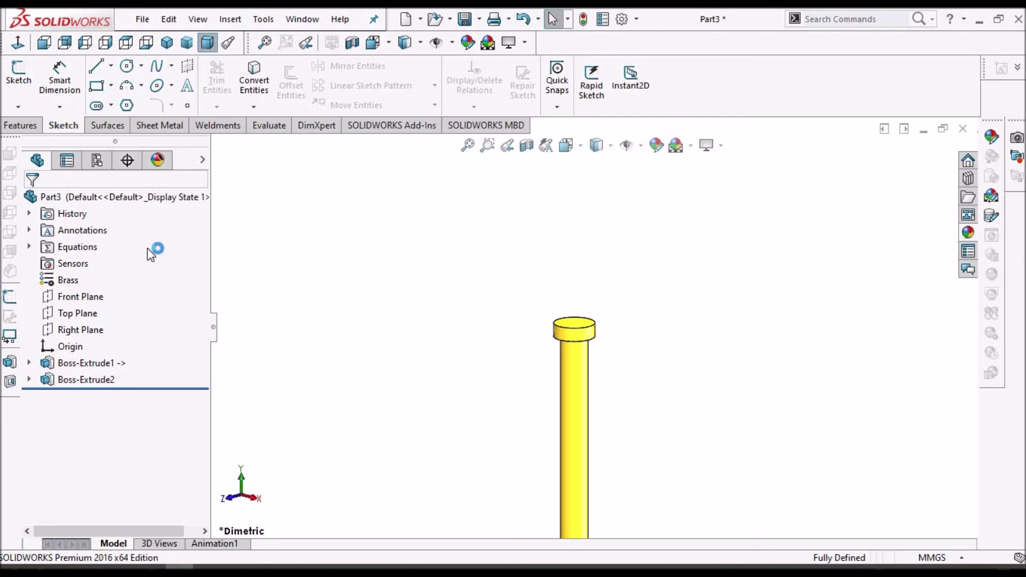
Mirror the pin head feature Boss-Extrude2 about the Top Plane to the pin's other end.
left_click(83, 381)
left_click(19, 125)
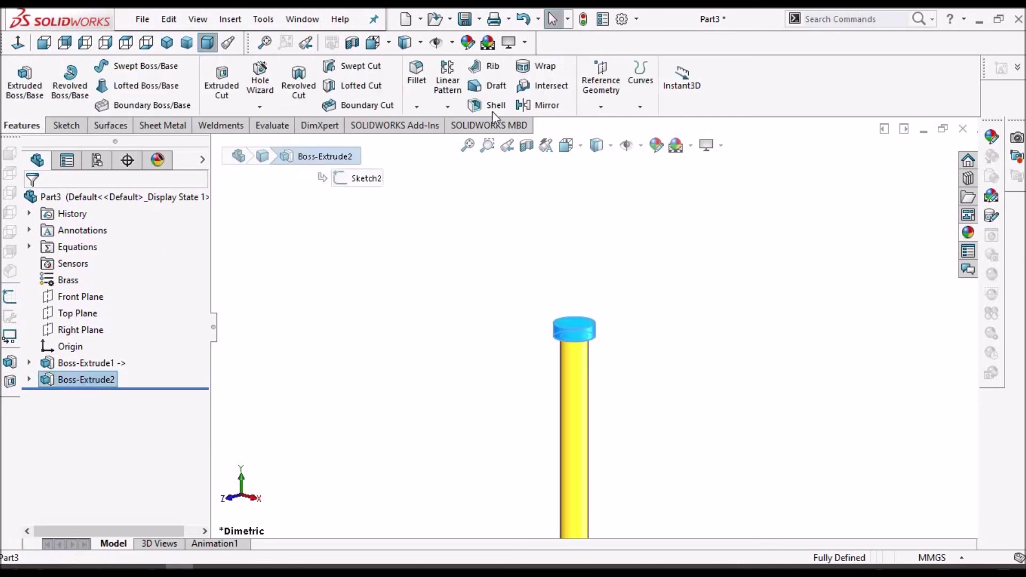
left_click(457, 108)
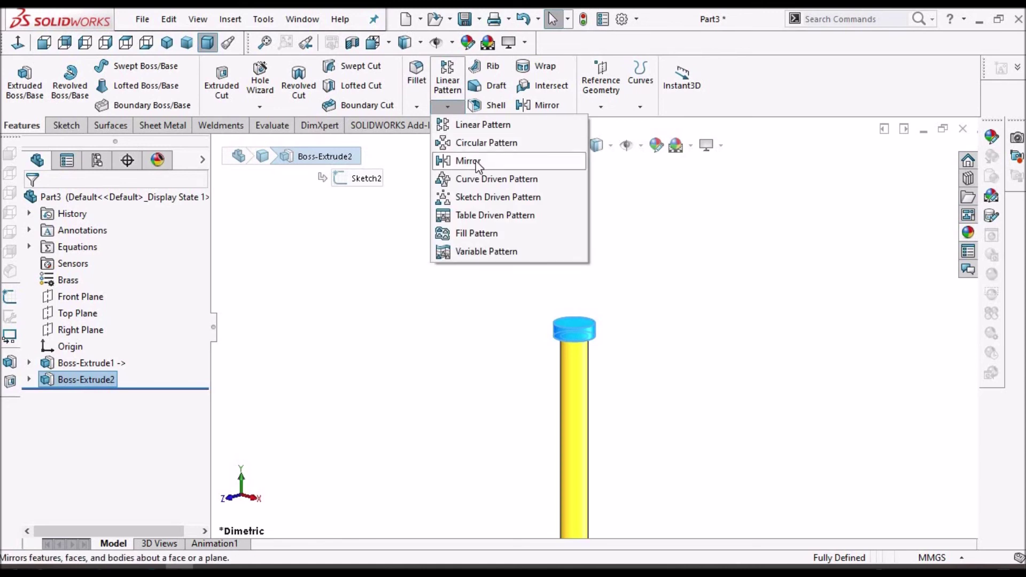
left_click(472, 160)
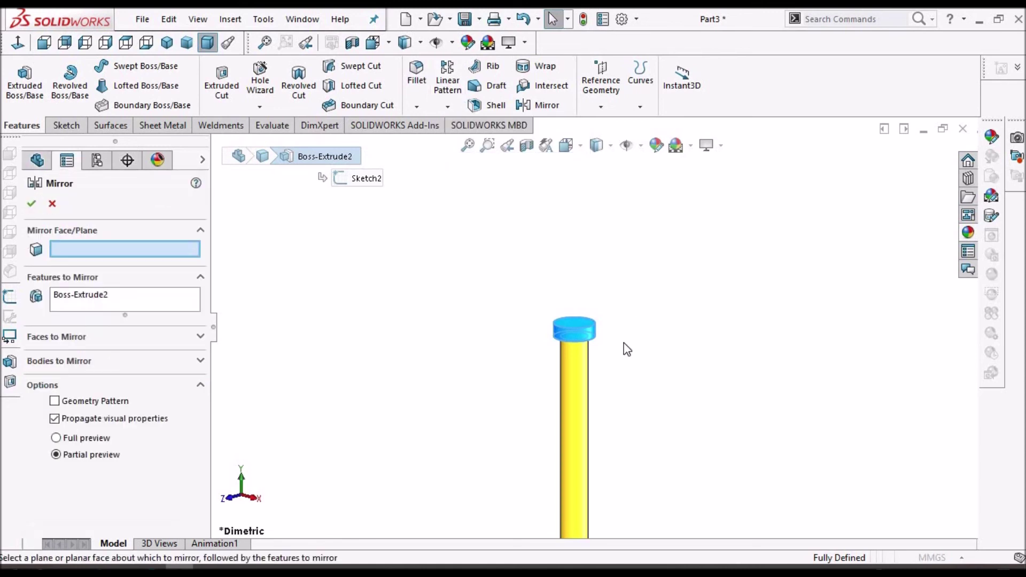
left_click(215, 145)
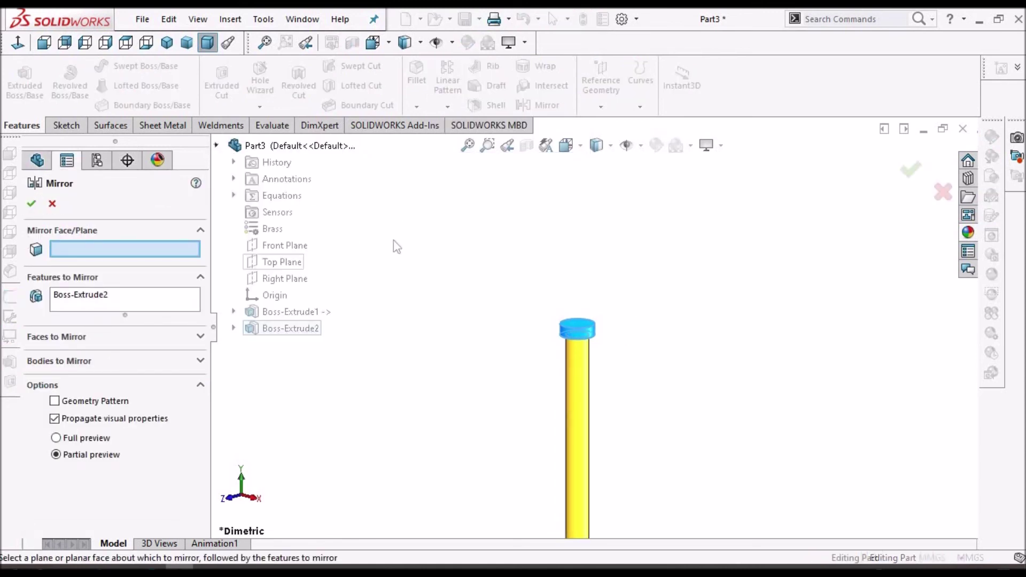
left_click(284, 262)
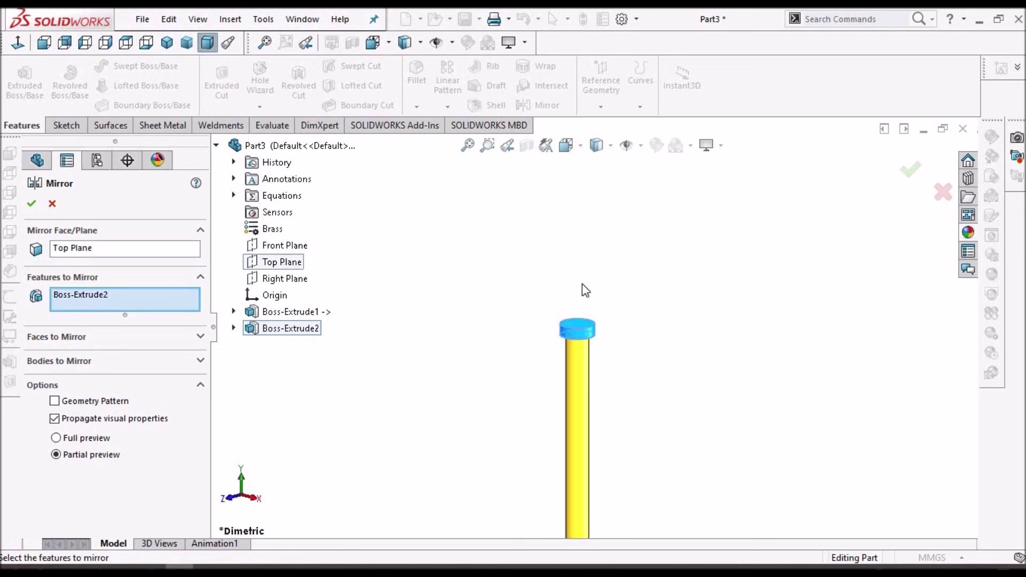
scroll(602, 335, "up", 5)
scroll(585, 465, "down", 5)
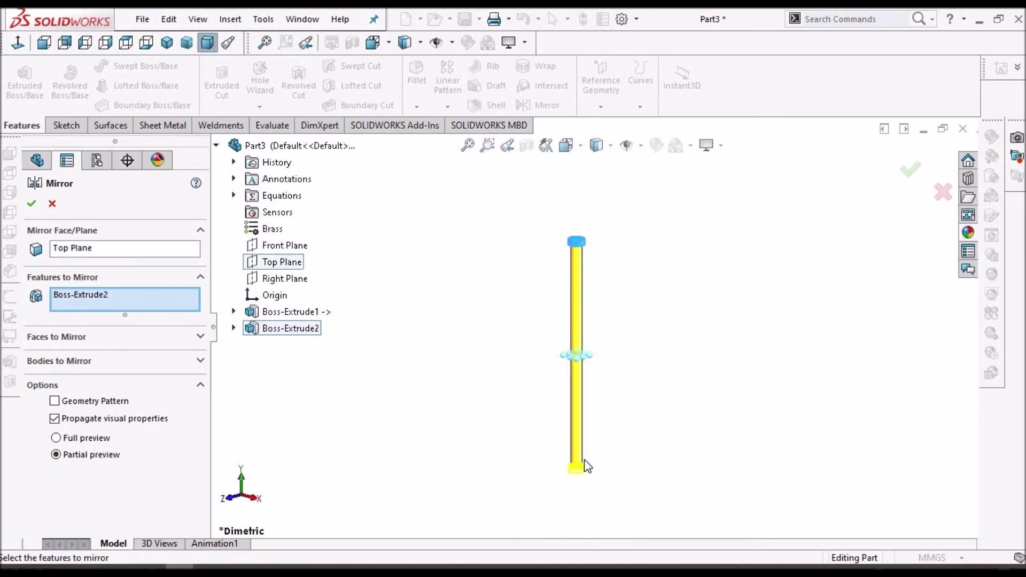
scroll(609, 412, "down", 3)
left_click(31, 204)
scroll(468, 287, "up", 3)
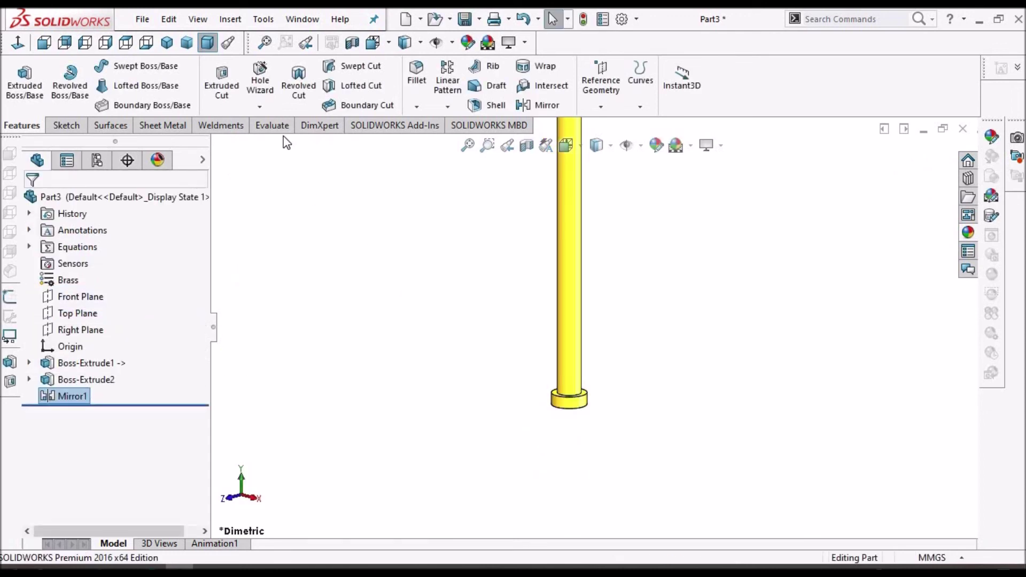
Start a symmetric 0.2 mm fillet on the outer circular edge of the pin's upper head.
scroll(594, 223, "up", 3)
scroll(601, 267, "down", 3)
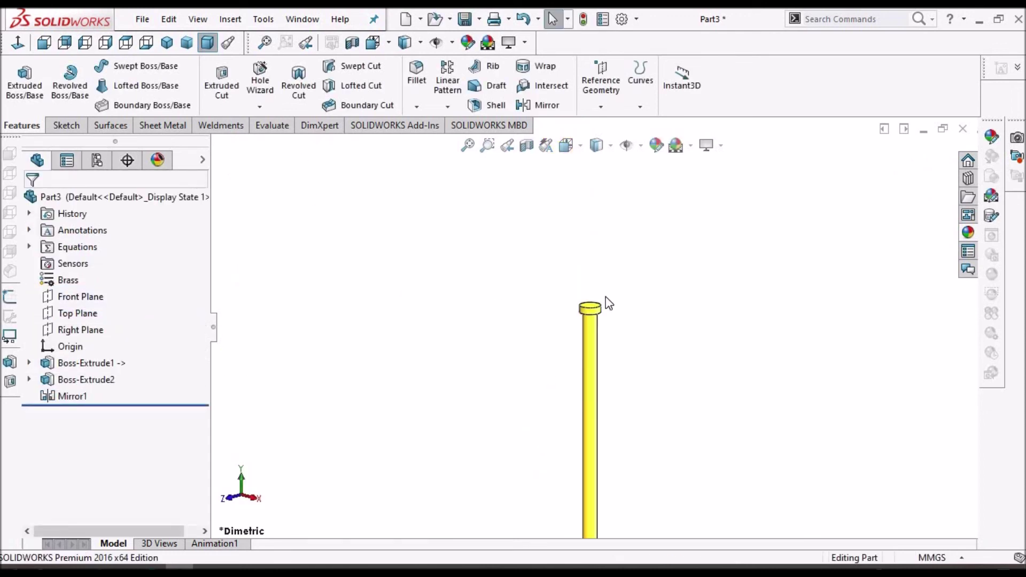
scroll(588, 330, "down", 2)
left_click(418, 79)
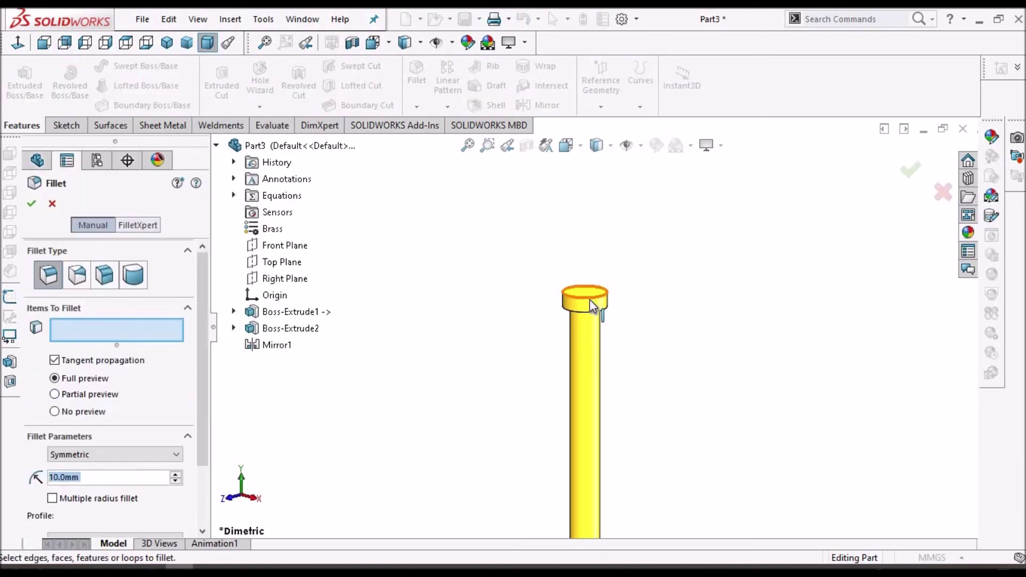
left_click(590, 303)
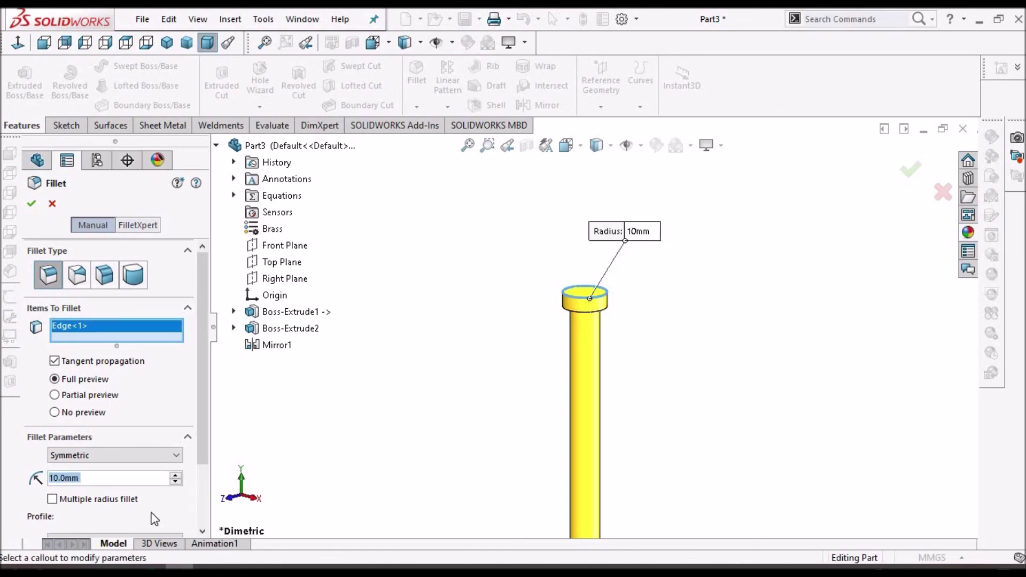
type("0.2")
key("Return")
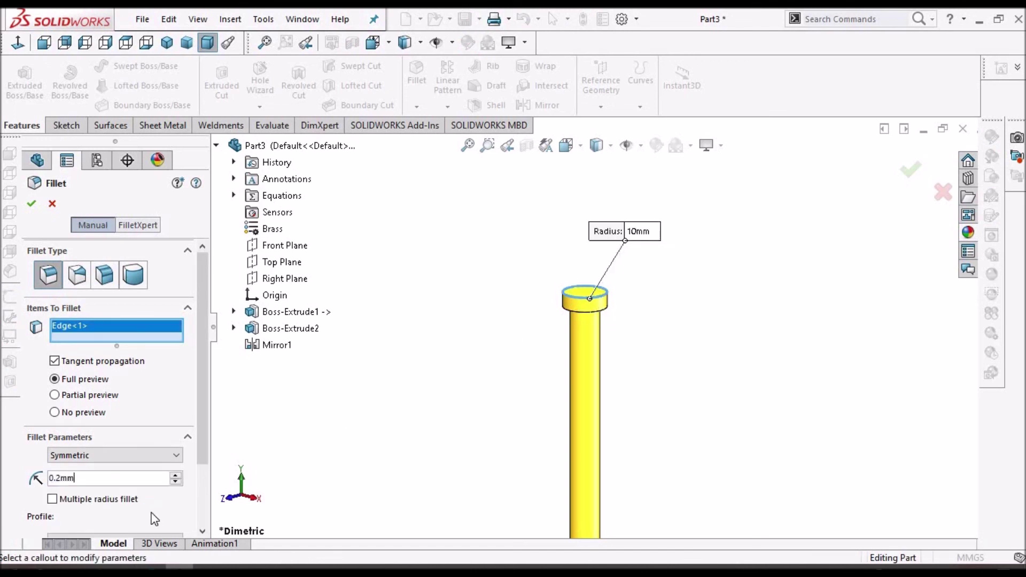
scroll(593, 334, "down", 5)
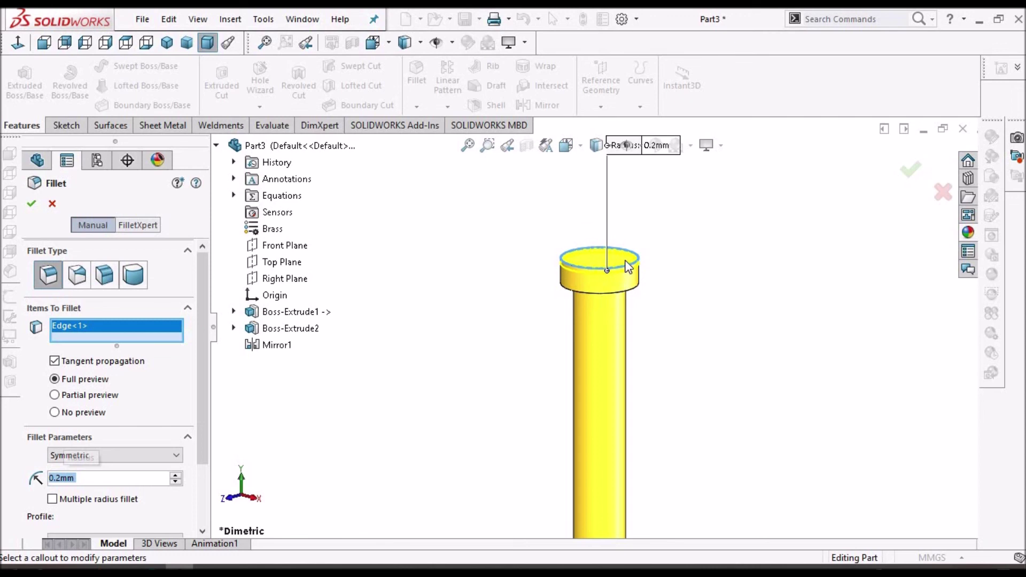
Add the outer circular edge of the pin's lower head to the fillet and apply it.
scroll(628, 267, "up", 10)
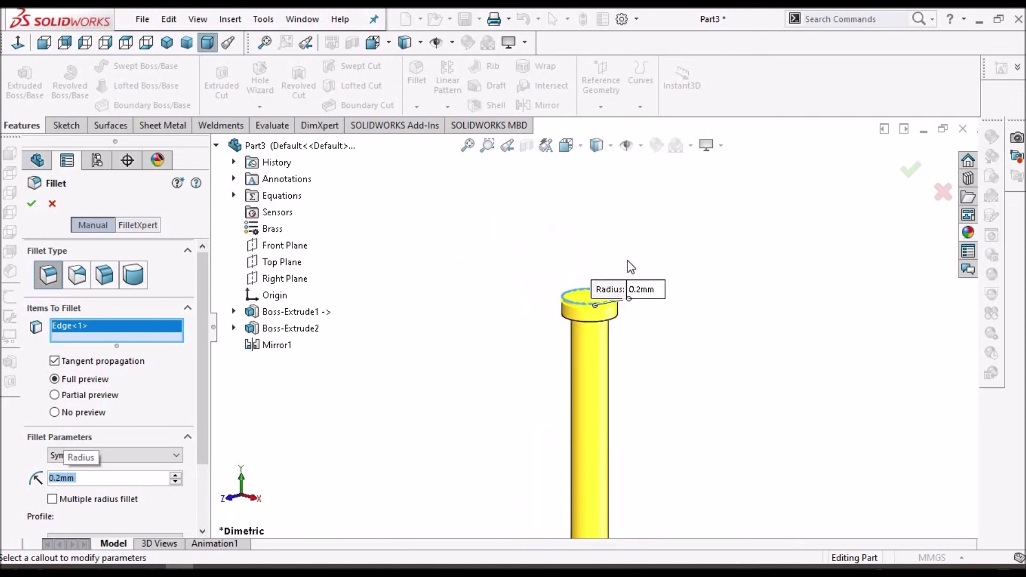
scroll(614, 416, "up", 3)
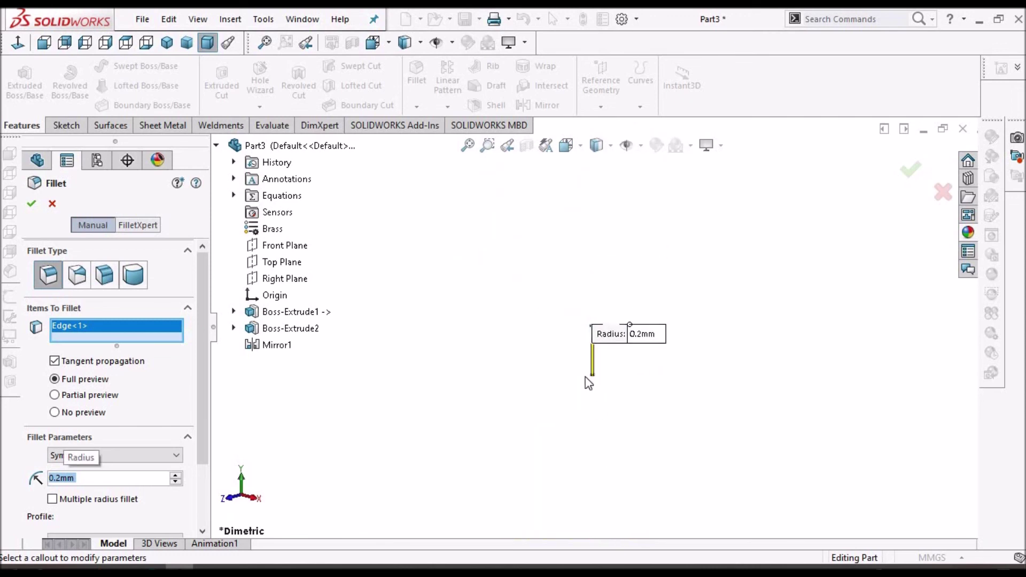
middle_click_drag(590, 267, 612, 361)
scroll(572, 398, "down", 3)
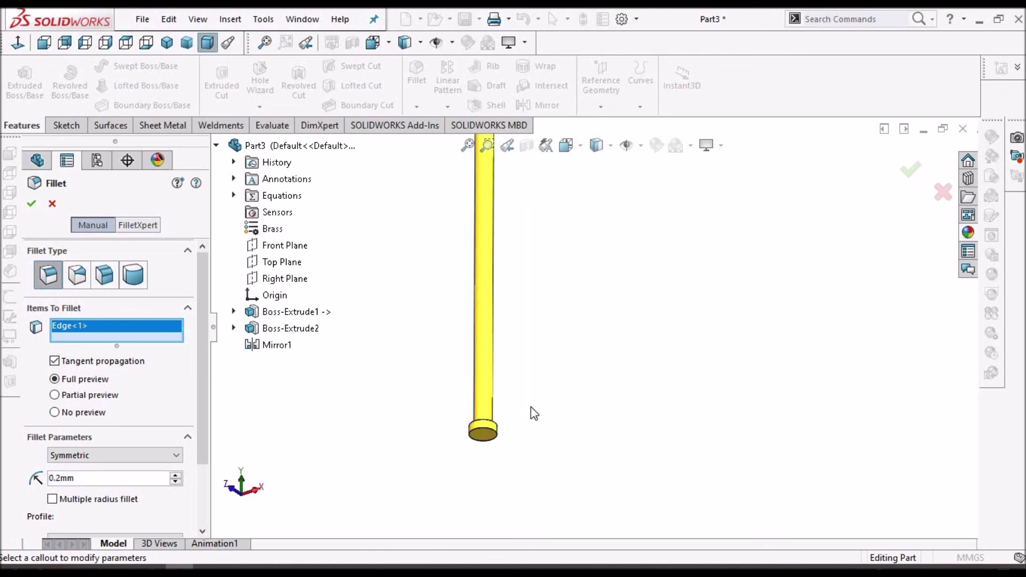
scroll(446, 451, "down", 2)
left_click(443, 445)
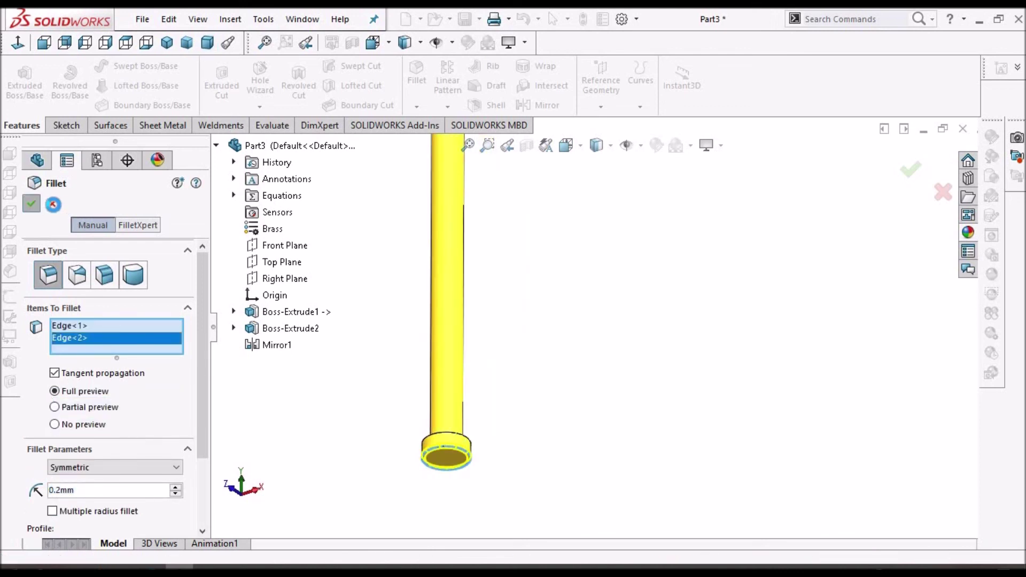
left_click(910, 169)
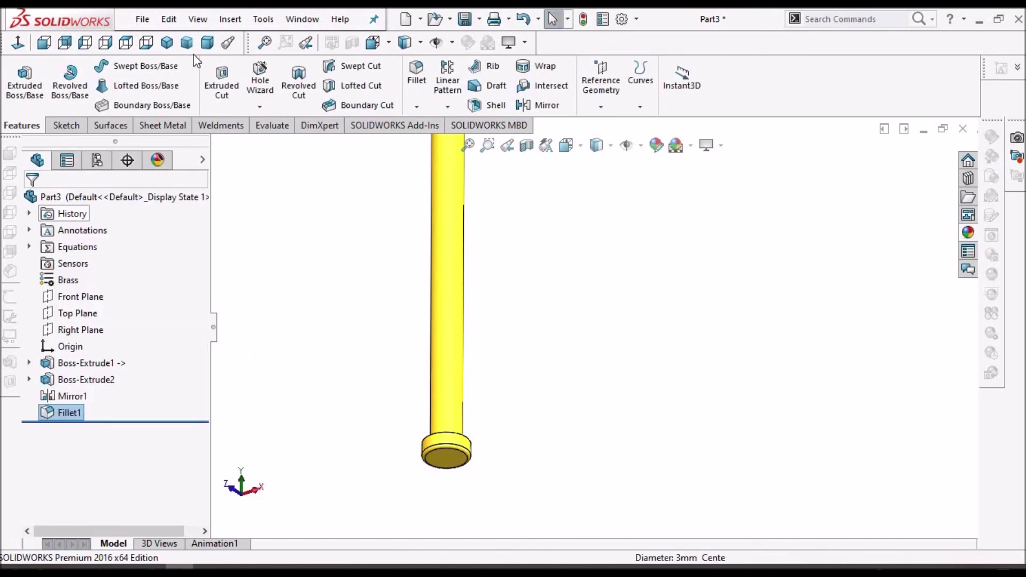
Save Part3, return to the Demo Assem2 assembly and collapse Part3 in the feature tree.
left_click(207, 42)
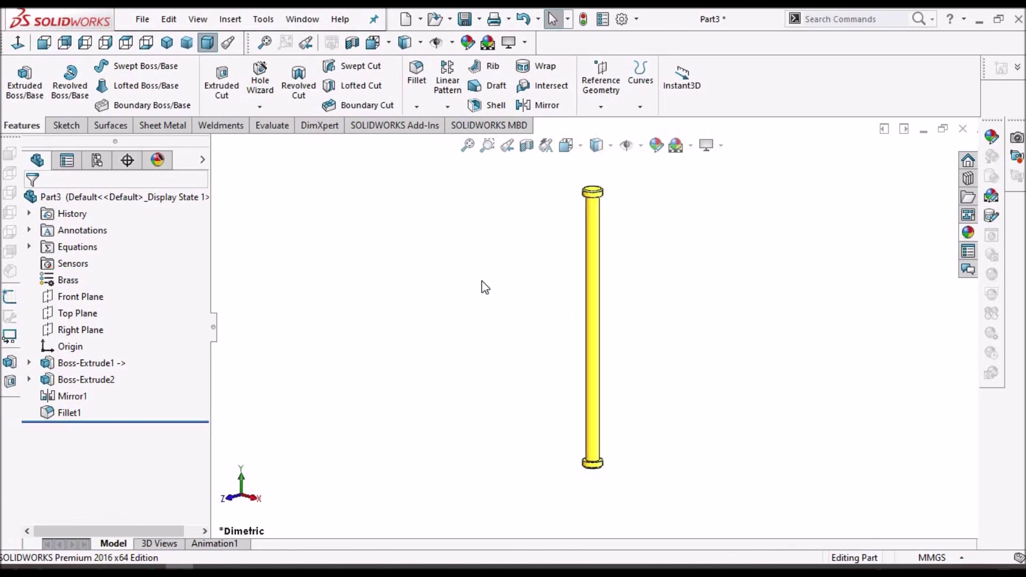
left_click(464, 19)
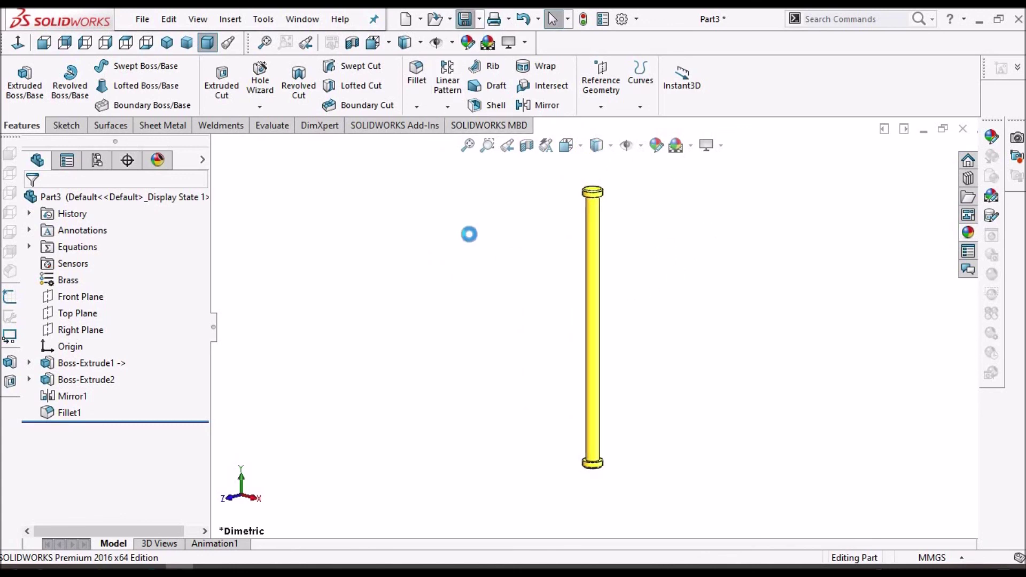
left_click(305, 19)
left_click(416, 196)
key("ctrl+4")
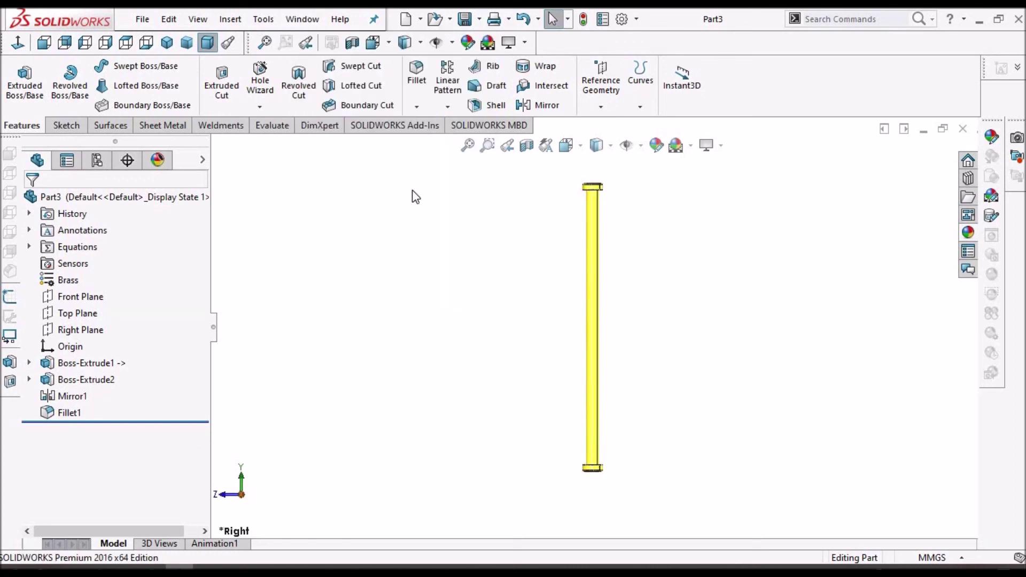
left_click(302, 20)
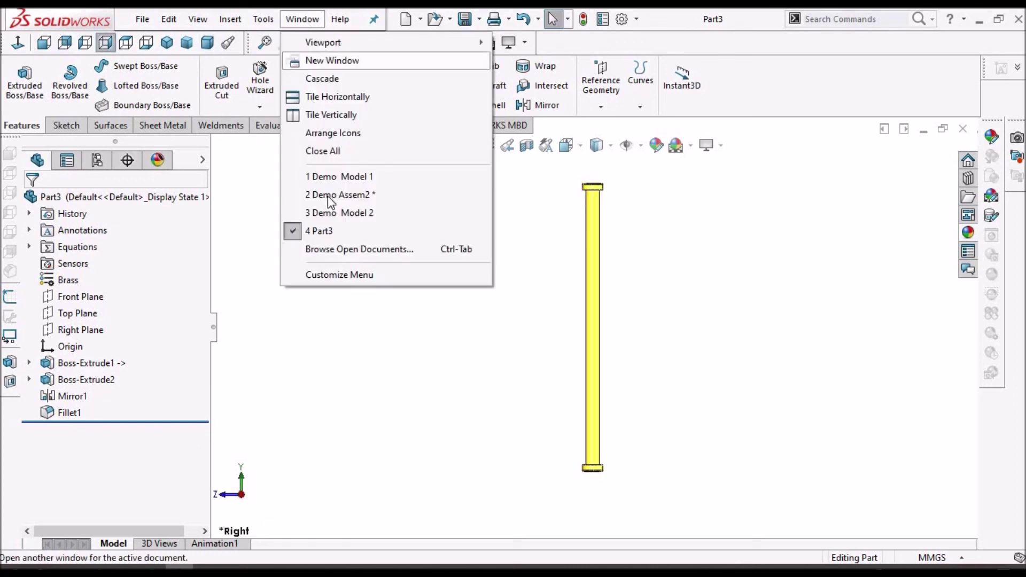
left_click(765, 286)
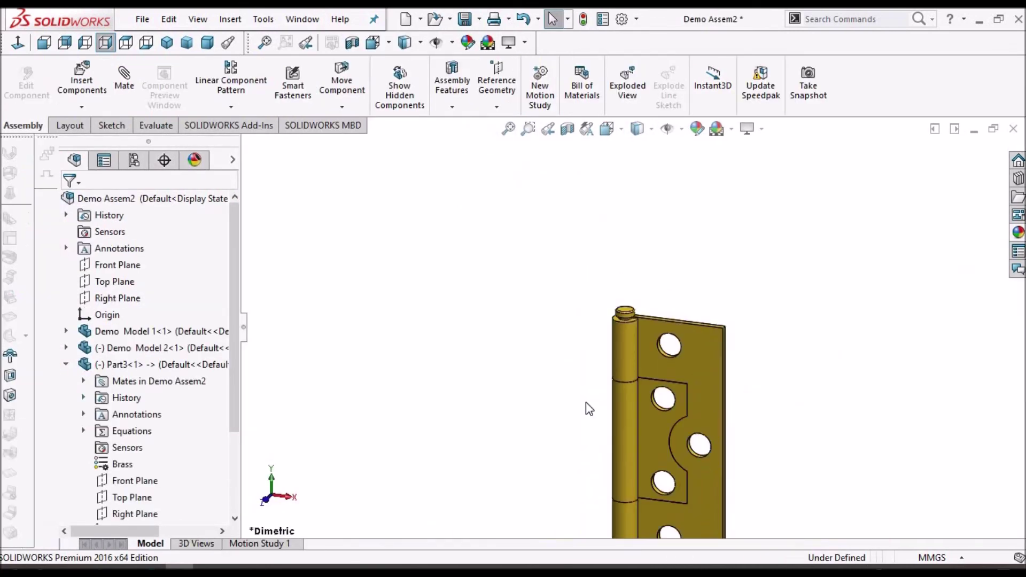
left_click(66, 364)
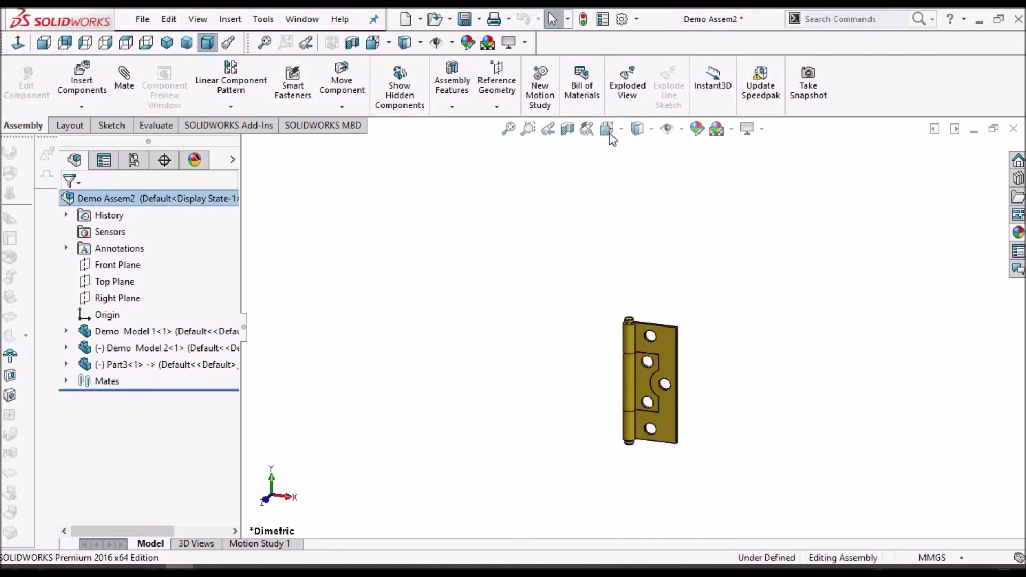
Swing the Demo Model 2 leaf partly open about the pin, then switch to the reference drawing Desc 2.pdf in the browser.
scroll(696, 467, "down", 3)
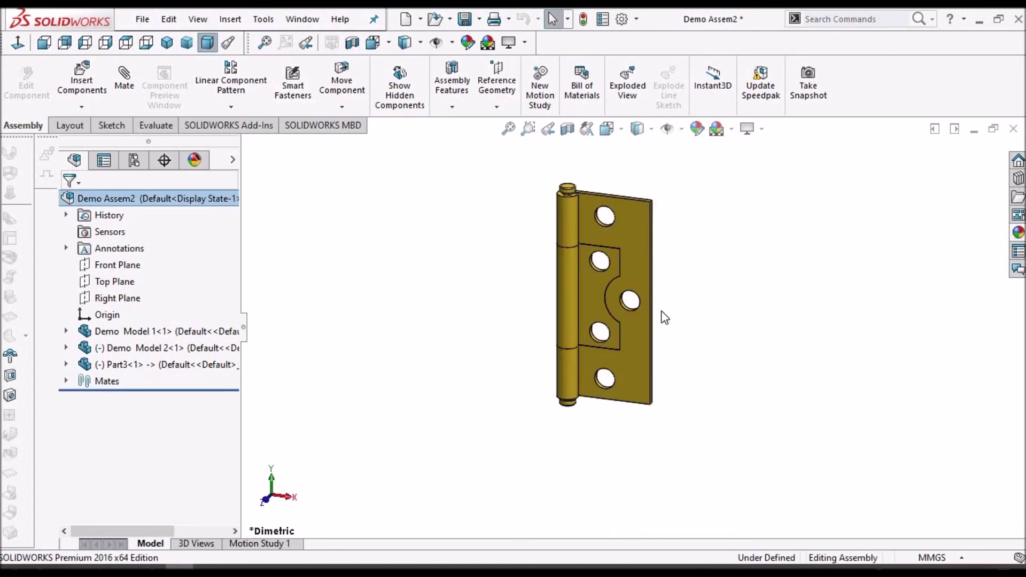
scroll(619, 312, "down", 3)
left_click(556, 307)
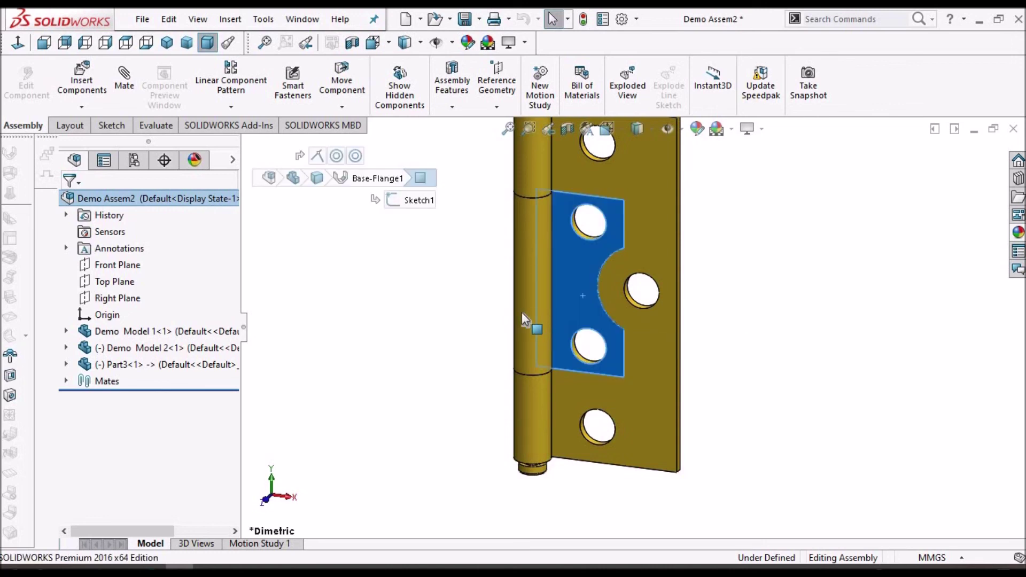
left_click_drag(522, 315, 638, 367)
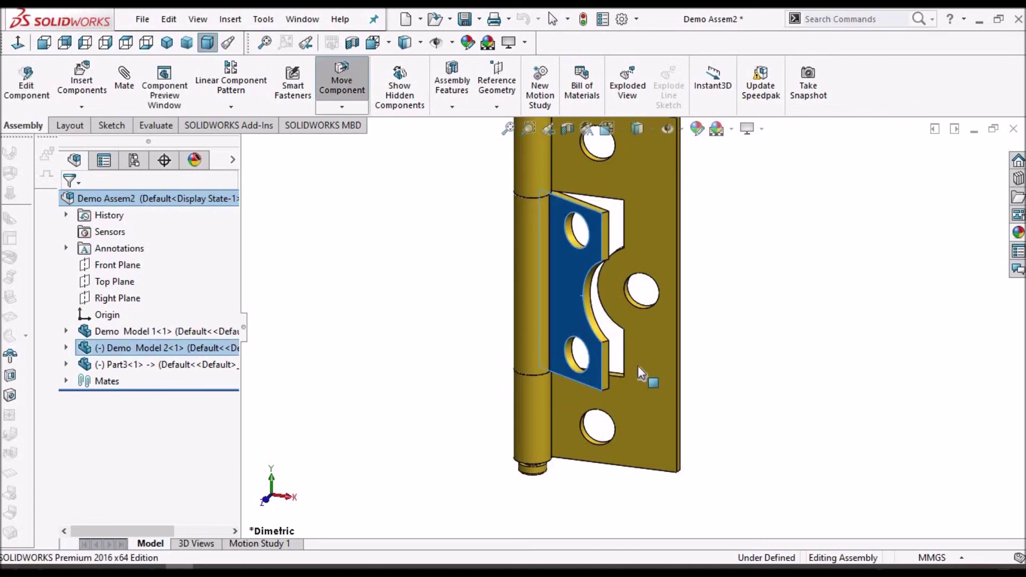
scroll(624, 293, "up", 3)
key("Escape")
middle_click_drag(624, 293, 585, 402)
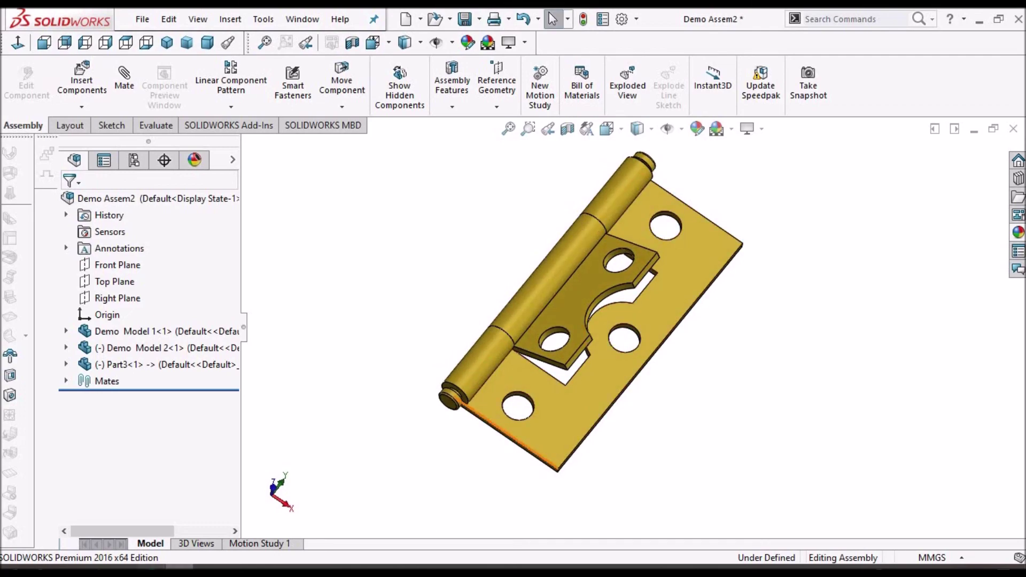
key("alt+Tab")
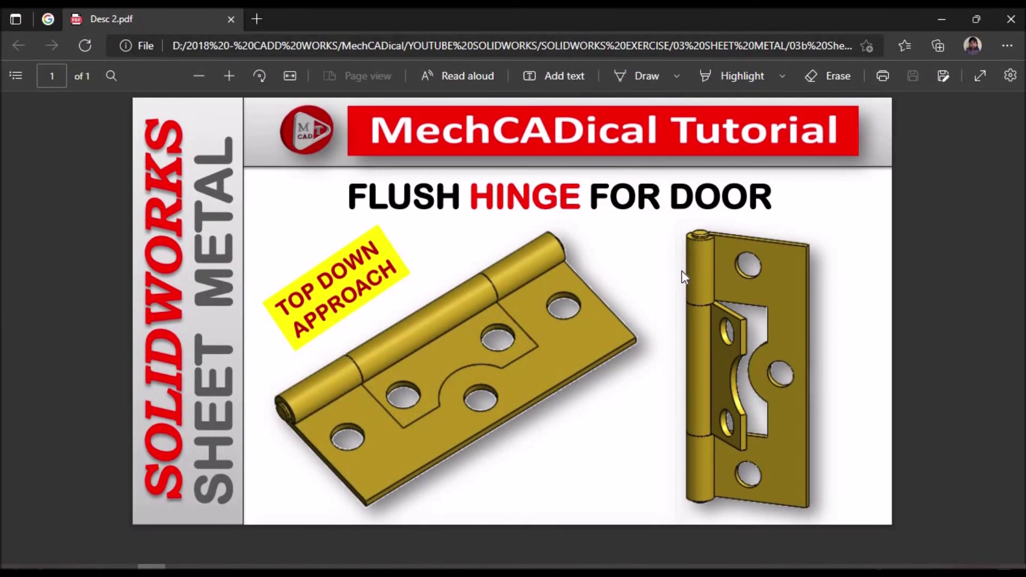